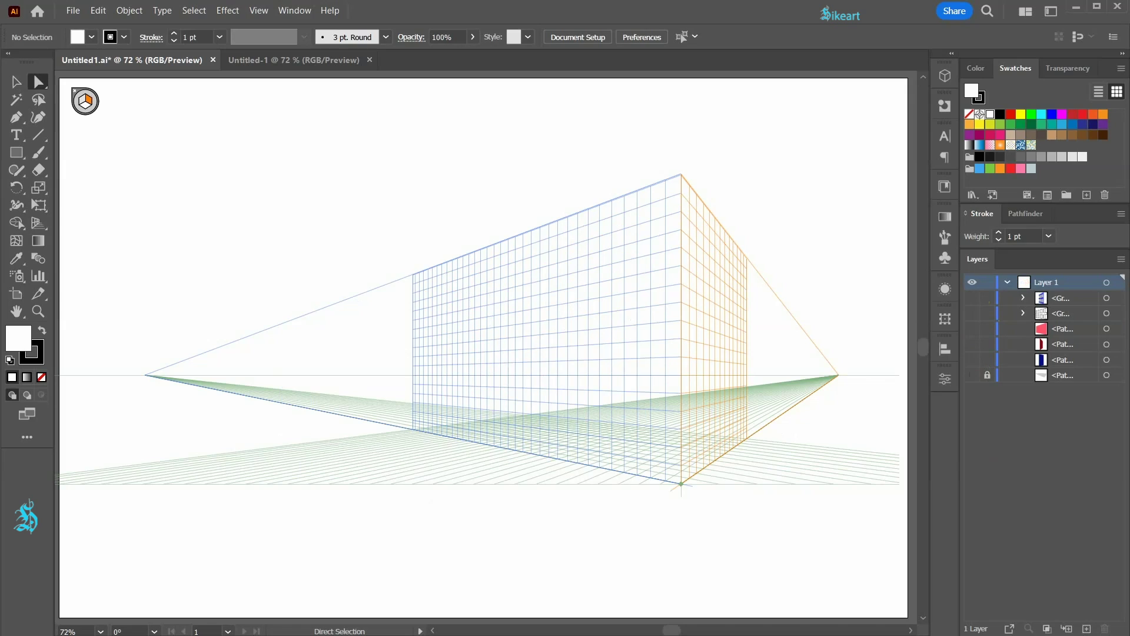
- Display the perspective grid on the blank Untitled-1 artboard with the Perspective Grid tool
{"action": "key", "text": "shift+p"}
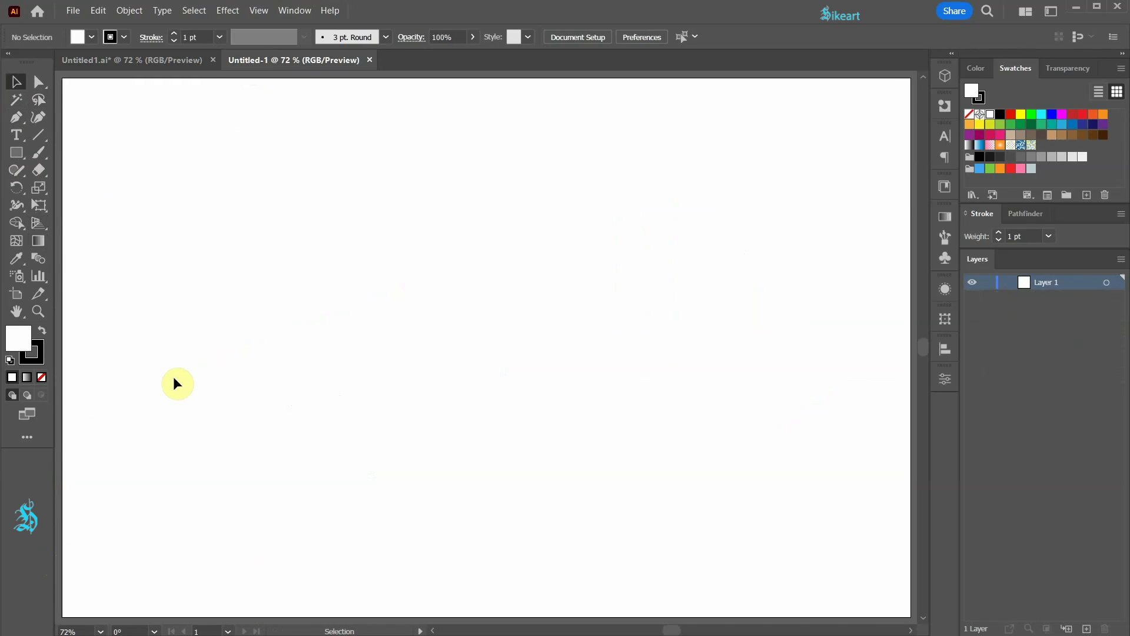
{"action": "left_click", "coordinate": [36, 222]}
{"action": "left_click", "coordinate": [146, 222]}
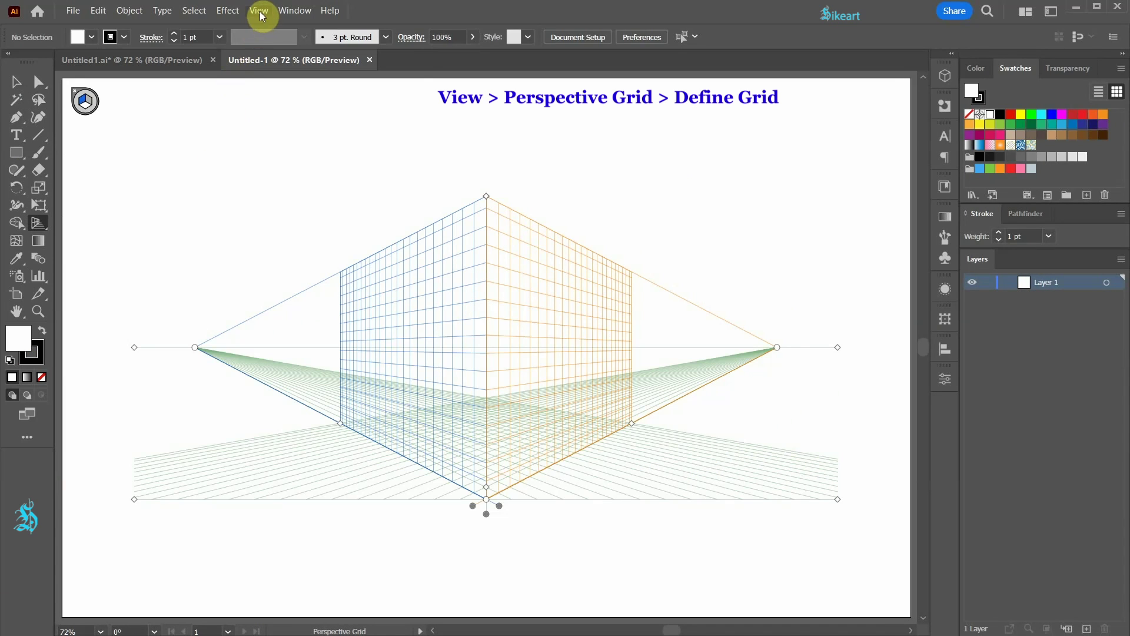
- Define the perspective grid with the YT preset: two-point, 1:1 scale, 30 pt gridlines, 61.503° viewing angle, 480 pt distance, 180 pt horizon height
{"action": "left_click", "coordinate": [259, 10]}
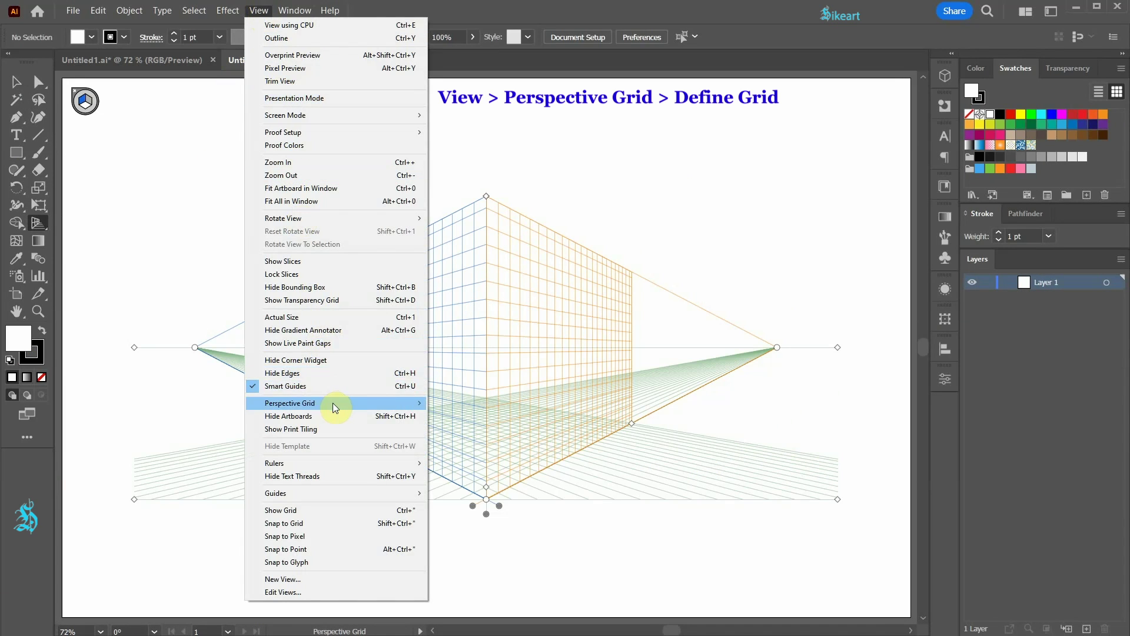
{"action": "mouse_move", "coordinate": [333, 403]}
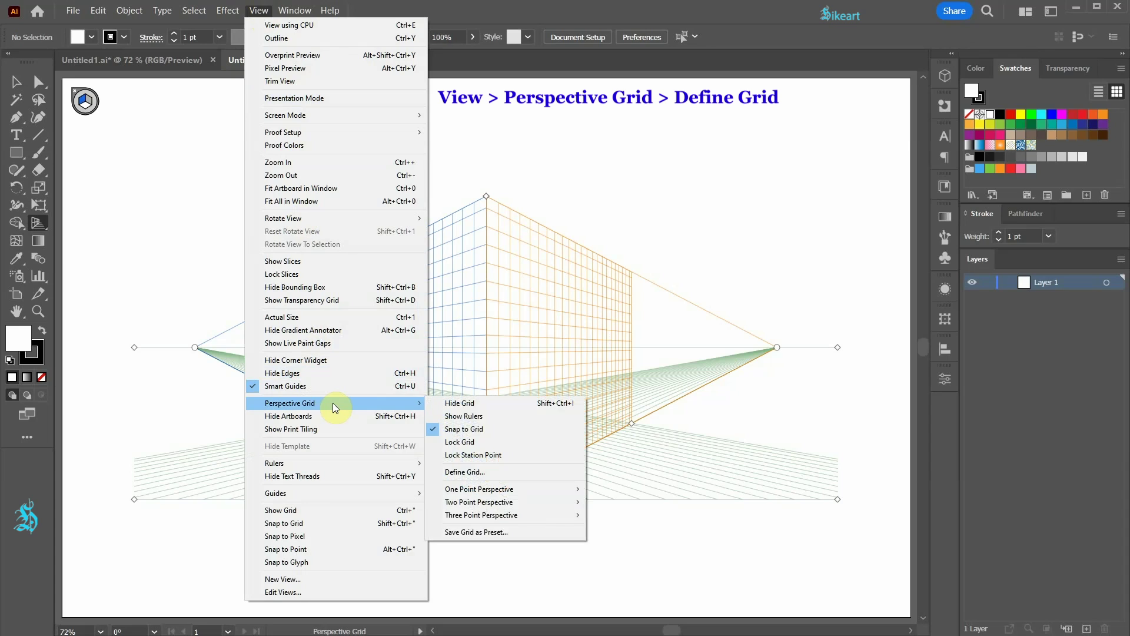
{"action": "left_click", "coordinate": [503, 472]}
{"action": "left_click", "coordinate": [1084, 44]}
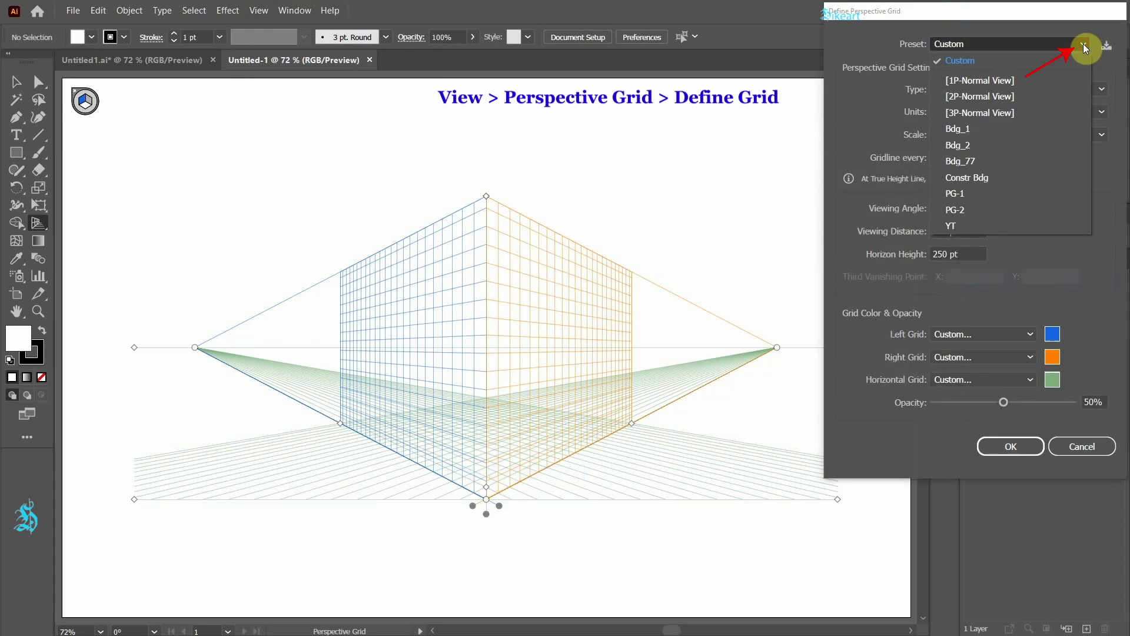
{"action": "left_click", "coordinate": [994, 229]}
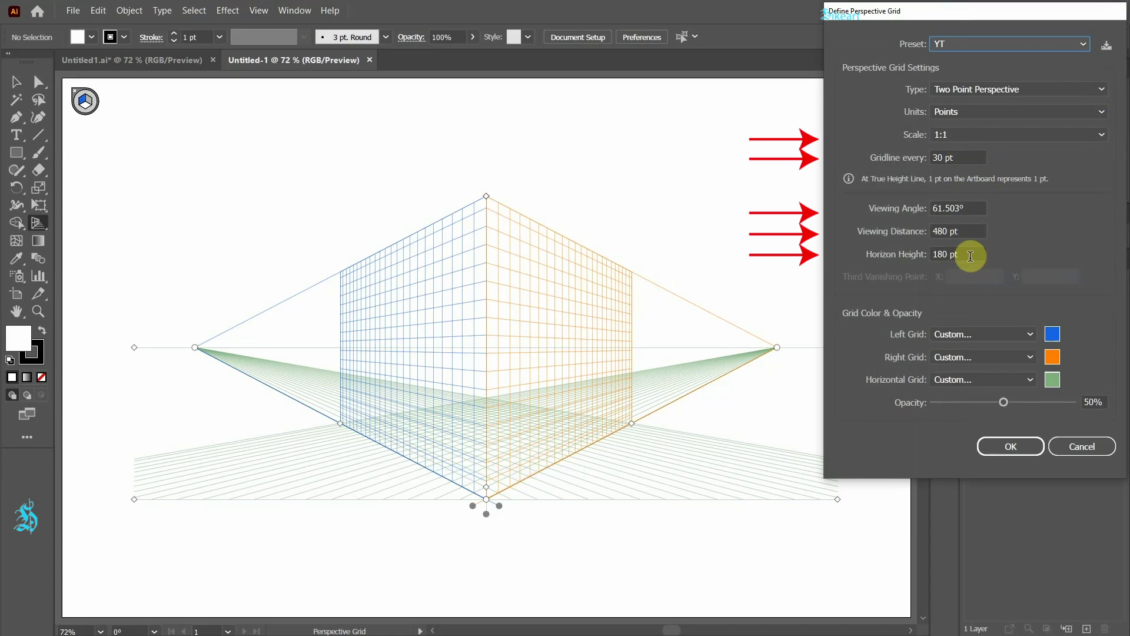
{"action": "left_click", "coordinate": [1011, 446]}
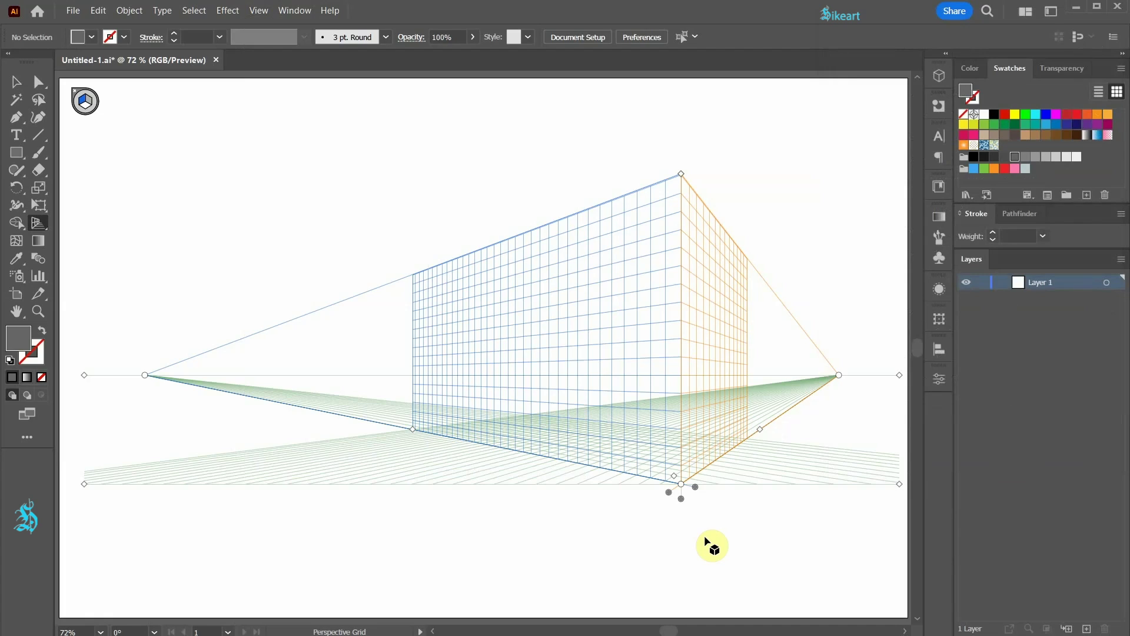
- Delete the dark gray rectangle on the left plane and activate the Perspective Selection tool
{"action": "left_click", "coordinate": [38, 221]}
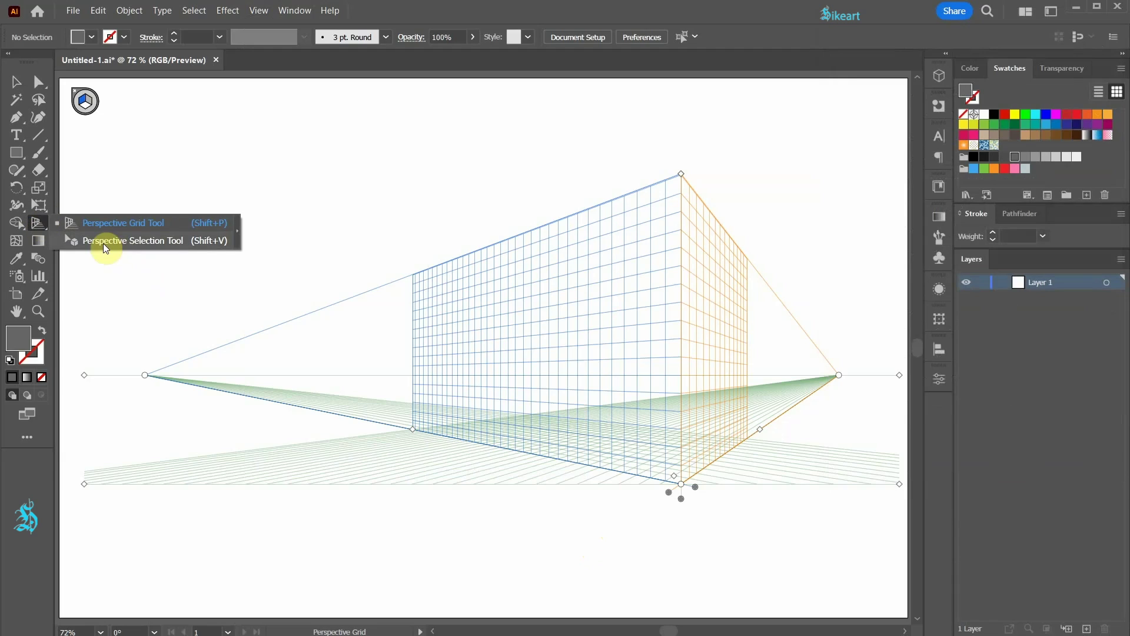
{"action": "left_click", "coordinate": [227, 240]}
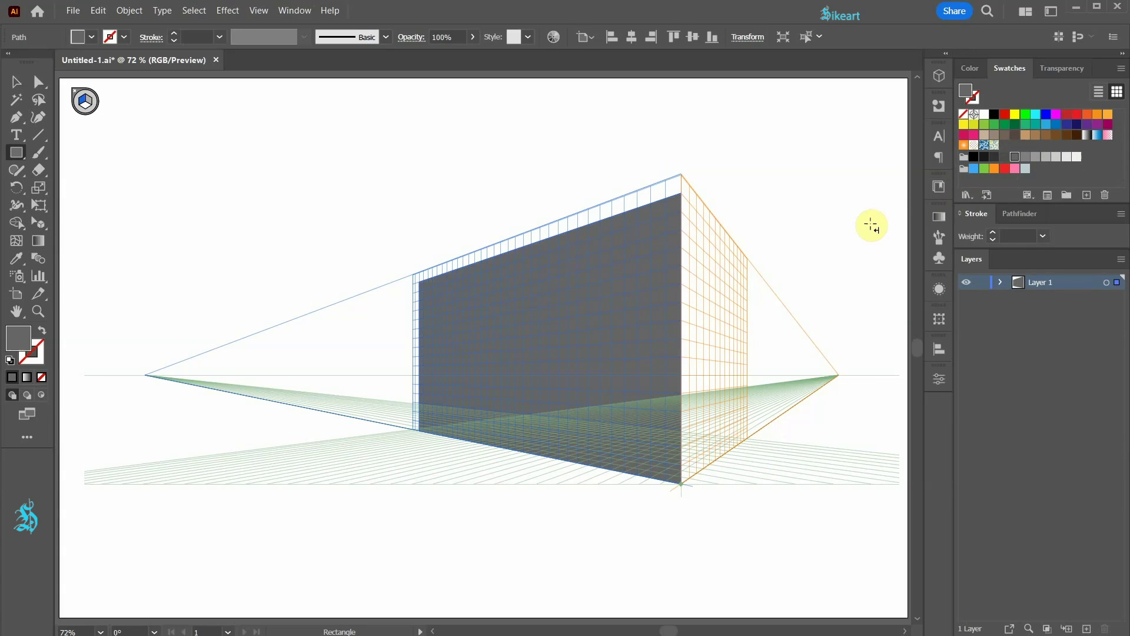
{"action": "key", "text": "Delete"}
{"action": "key", "text": "shift+v"}
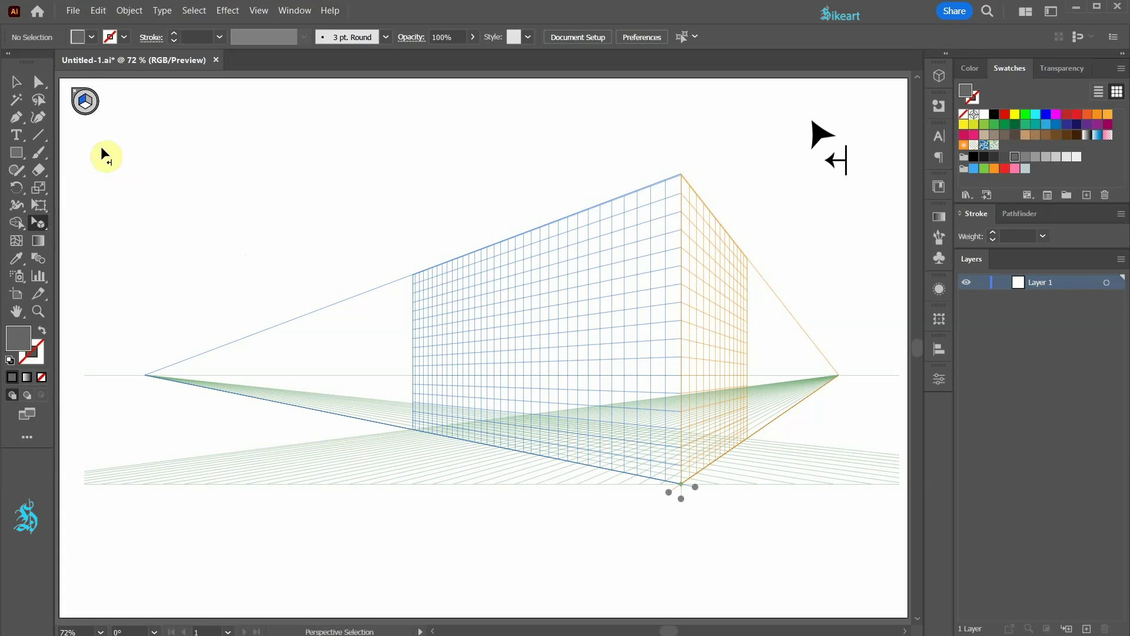
- Switch the active perspective plane from the left grid to the right and horizontal grids and back to the left grid
{"action": "key", "text": "1"}
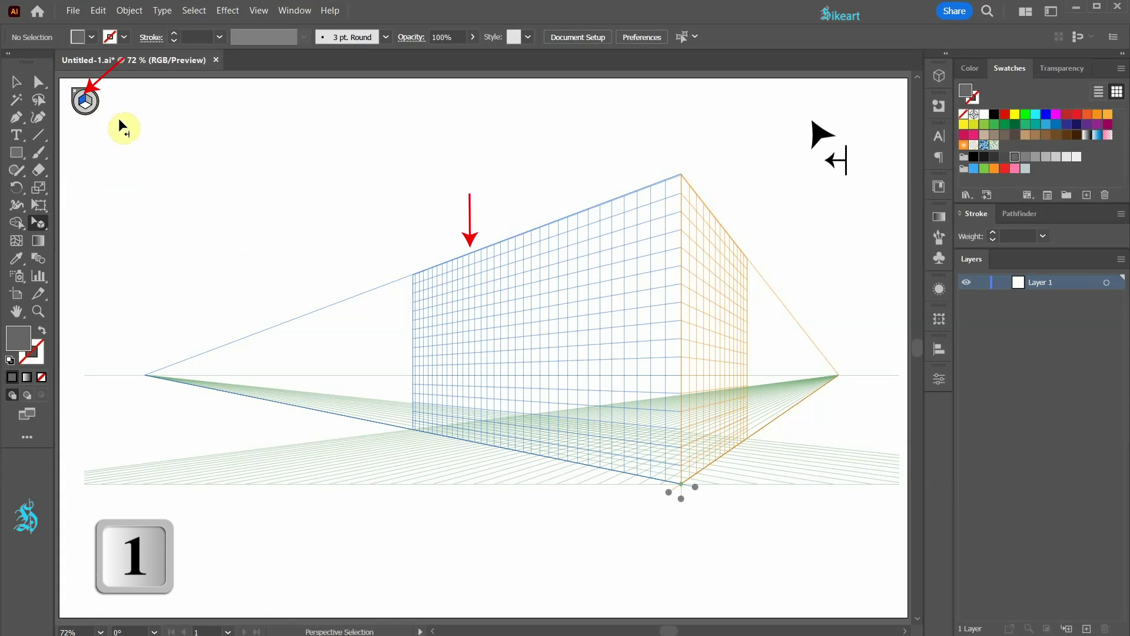
{"action": "left_click", "coordinate": [88, 104]}
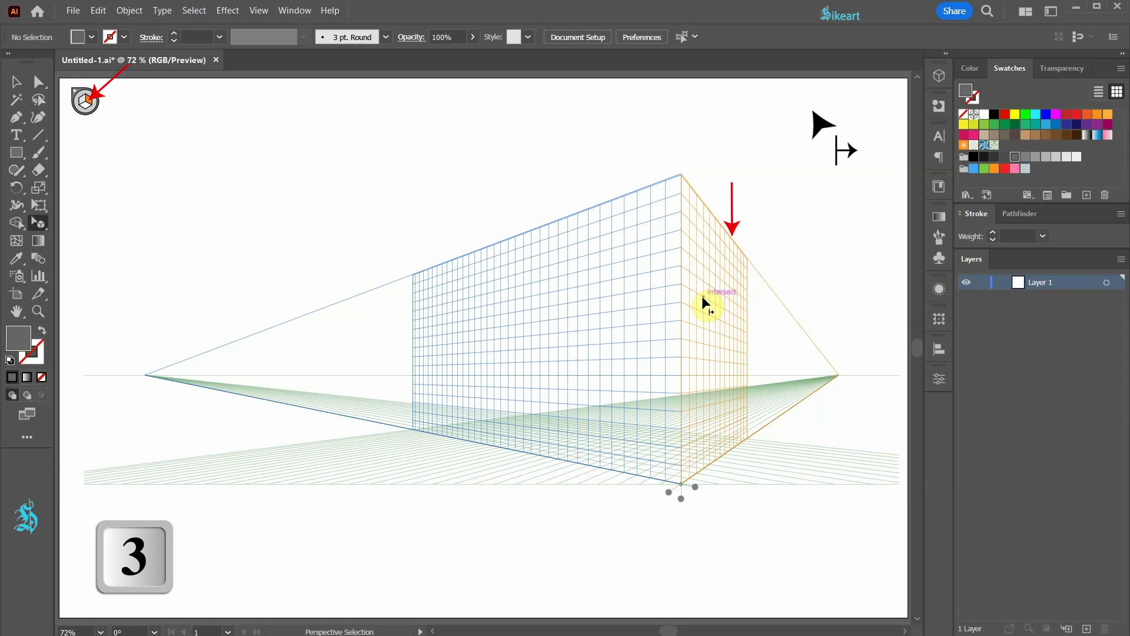
{"action": "key", "text": "2"}
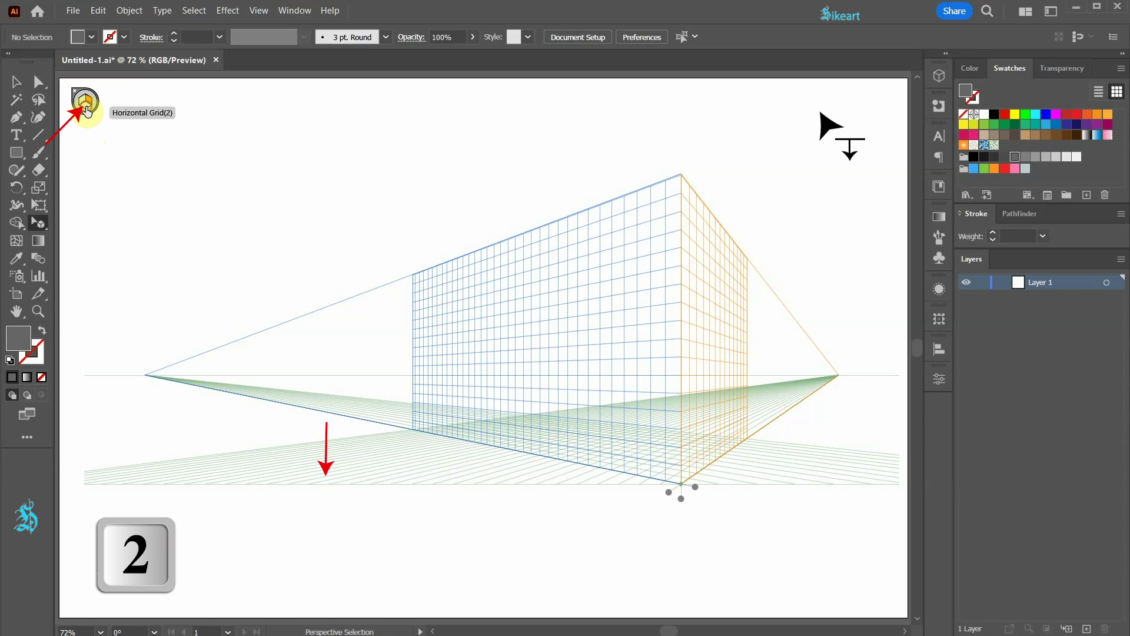
{"action": "left_click", "coordinate": [87, 110]}
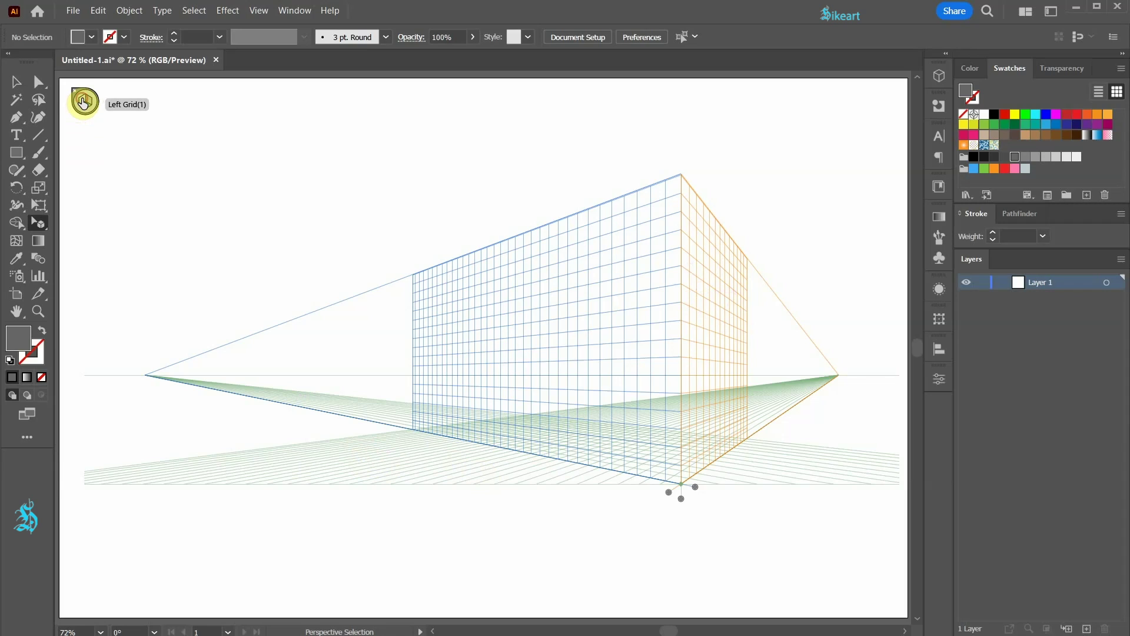
{"action": "key", "text": "1"}
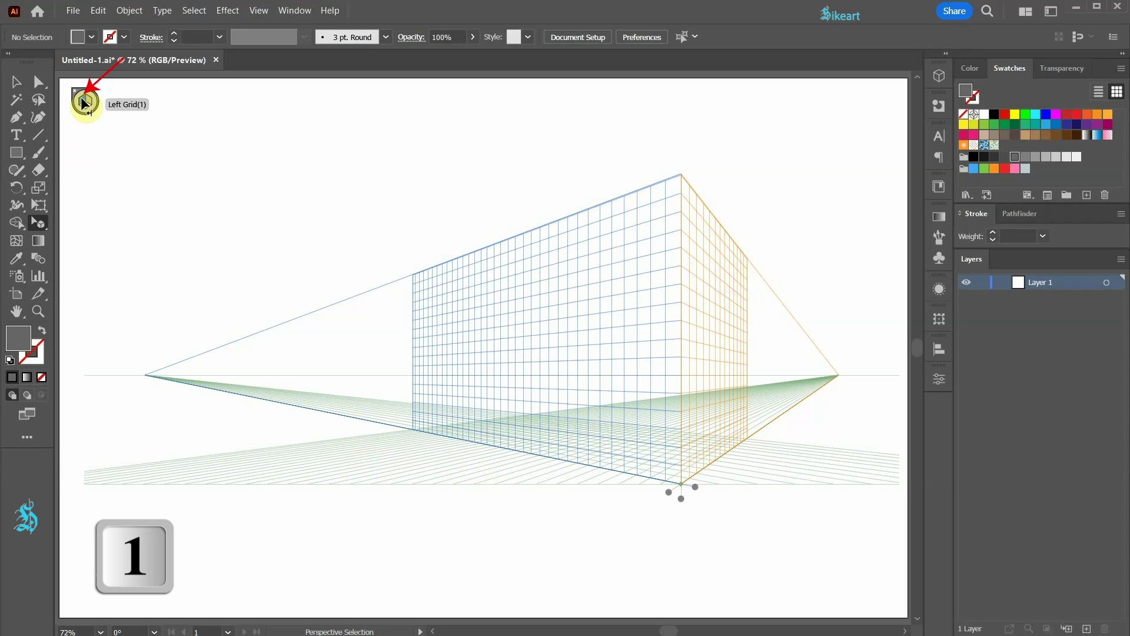
- Draw a dark gray wall rectangle 960 pt wide and 480 pt high on the left plane from the grid's lower corner, and deselect it
{"action": "key", "text": "m"}
{"action": "left_click", "coordinate": [35, 154]}
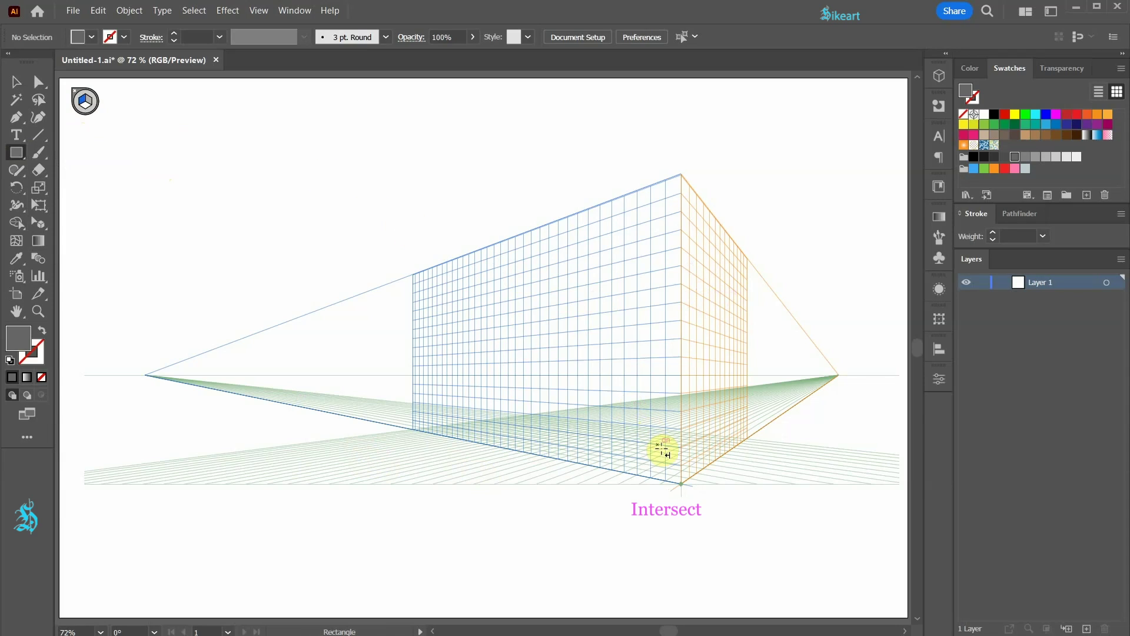
{"action": "left_click_drag", "start_coordinate": [680, 482], "coordinate": [419, 283]}
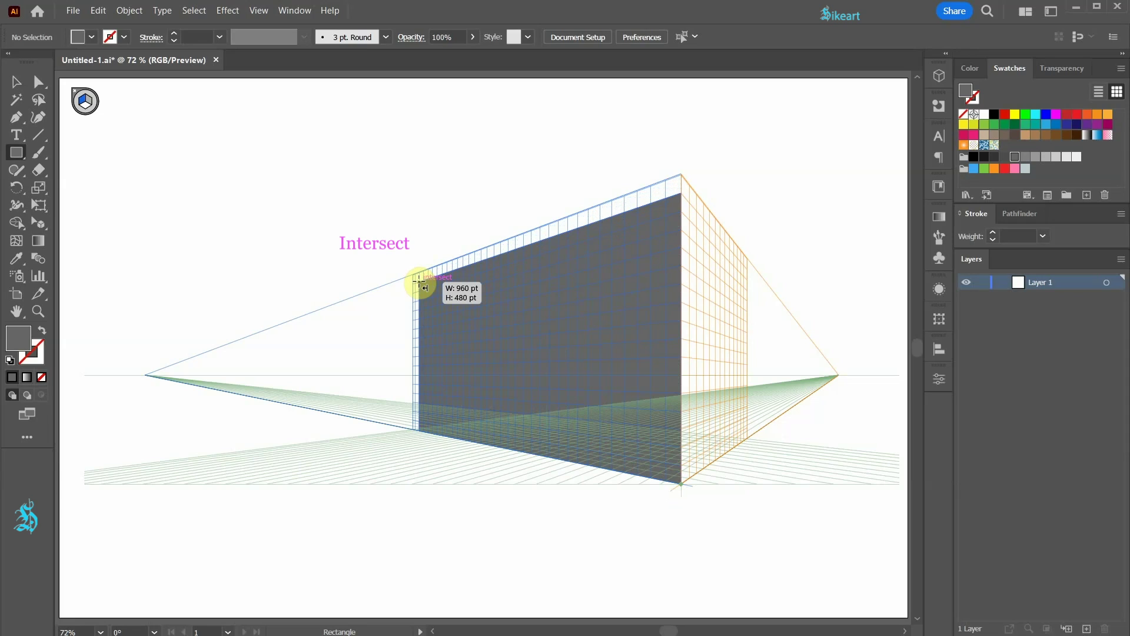
{"action": "left_click_drag", "start_coordinate": [419, 282], "coordinate": [418, 280]}
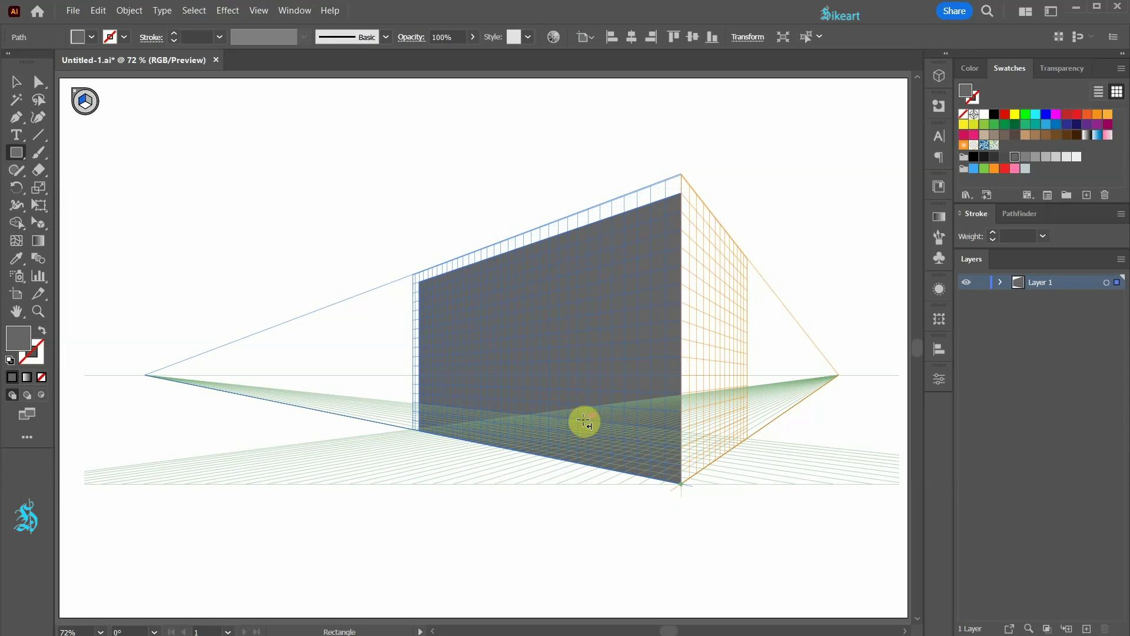
{"action": "key", "text": "ctrl"}
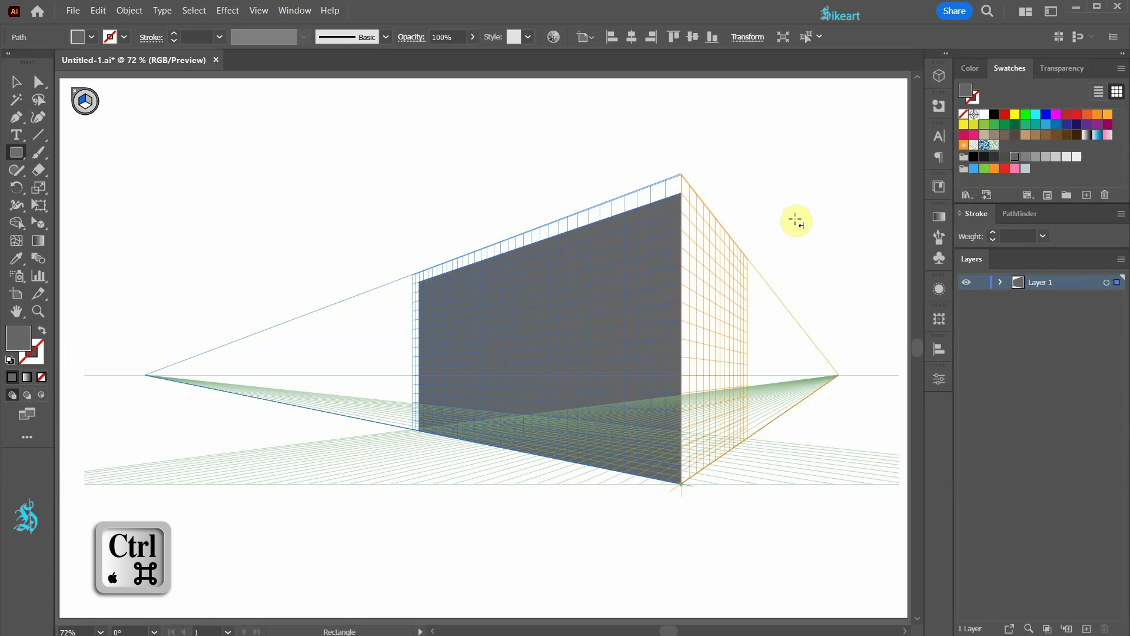
{"action": "left_click", "coordinate": [822, 193], "text": "ctrl"}
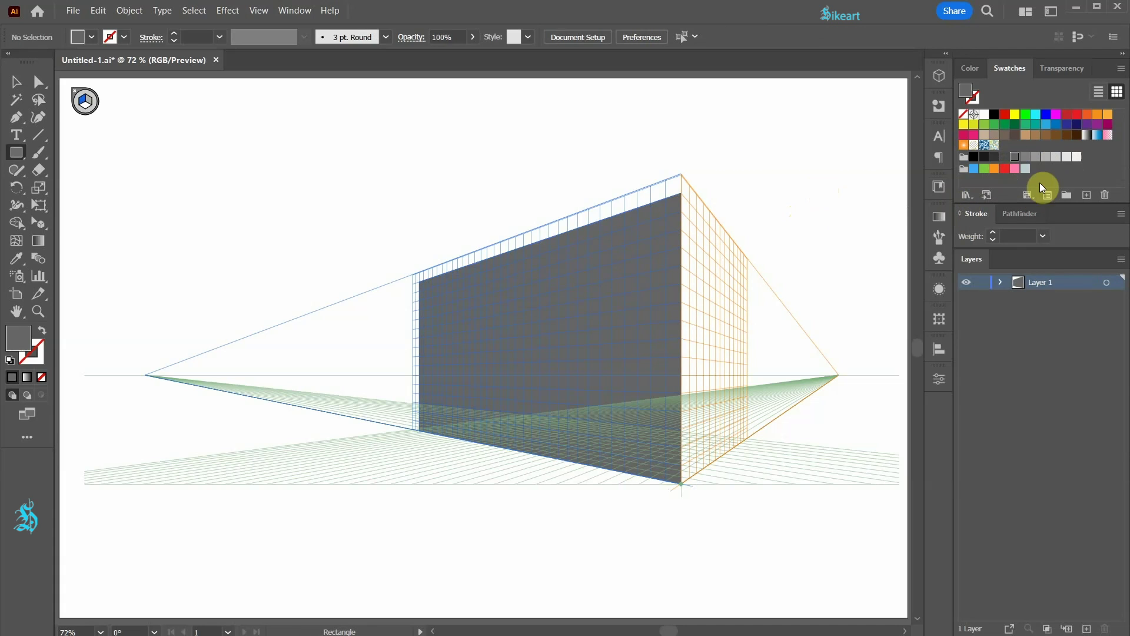
- Set the fill for new shapes to light gray
{"action": "left_click", "coordinate": [1066, 157]}
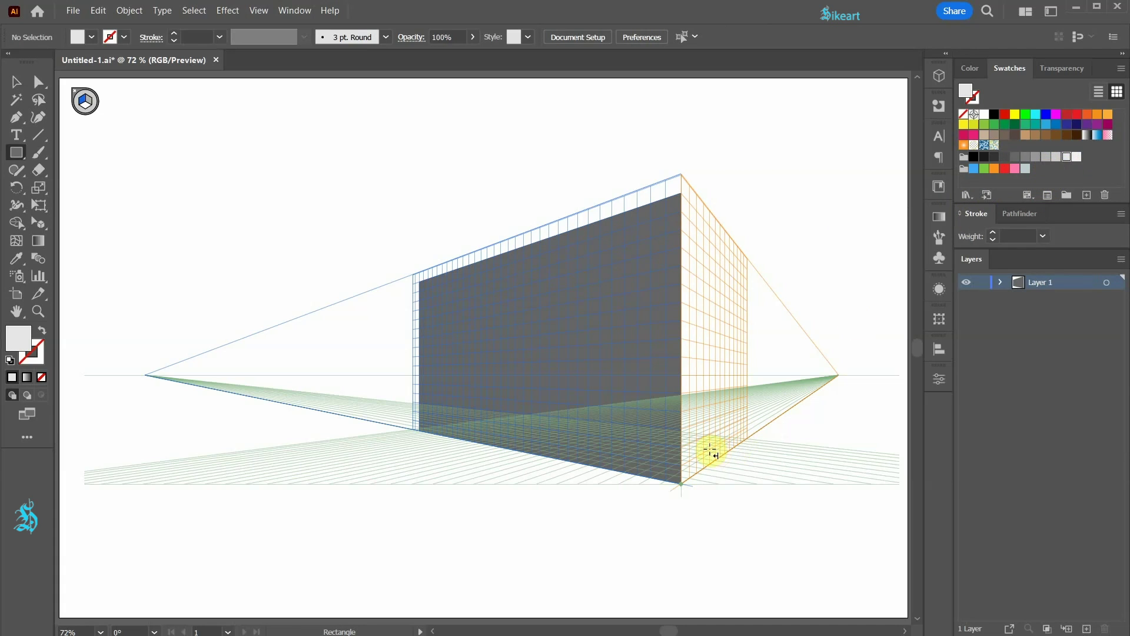
{"action": "scroll", "coordinate": [682, 461], "scroll_direction": "up", "scroll_amount": 4, "text": "alt"}
{"action": "scroll", "coordinate": [669, 454], "scroll_direction": "up", "scroll_amount": 2, "text": "alt"}
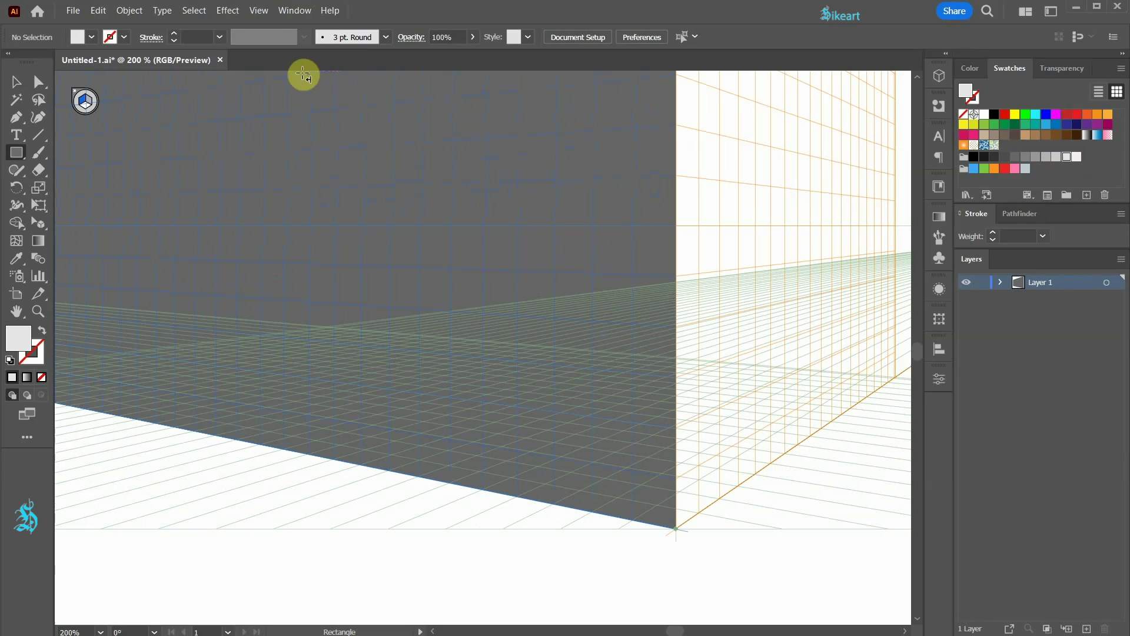
- Change the left grid's color in the perspective grid definition to light magenta (RGB 255, 128, 255)
{"action": "left_click", "coordinate": [259, 11]}
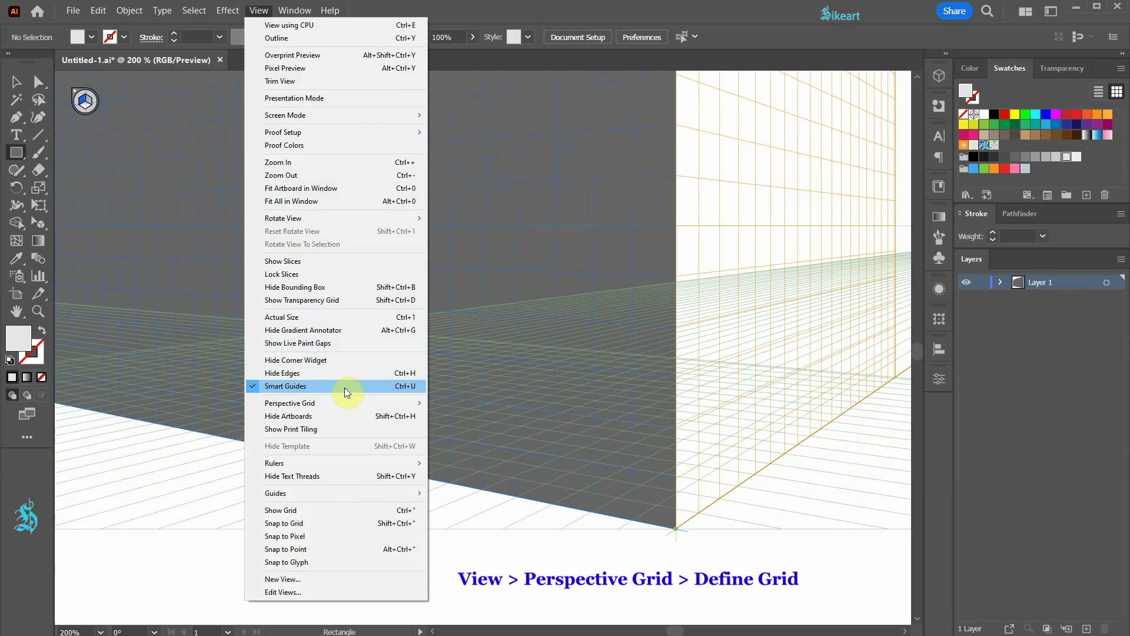
{"action": "mouse_move", "coordinate": [355, 402]}
{"action": "left_click", "coordinate": [507, 471]}
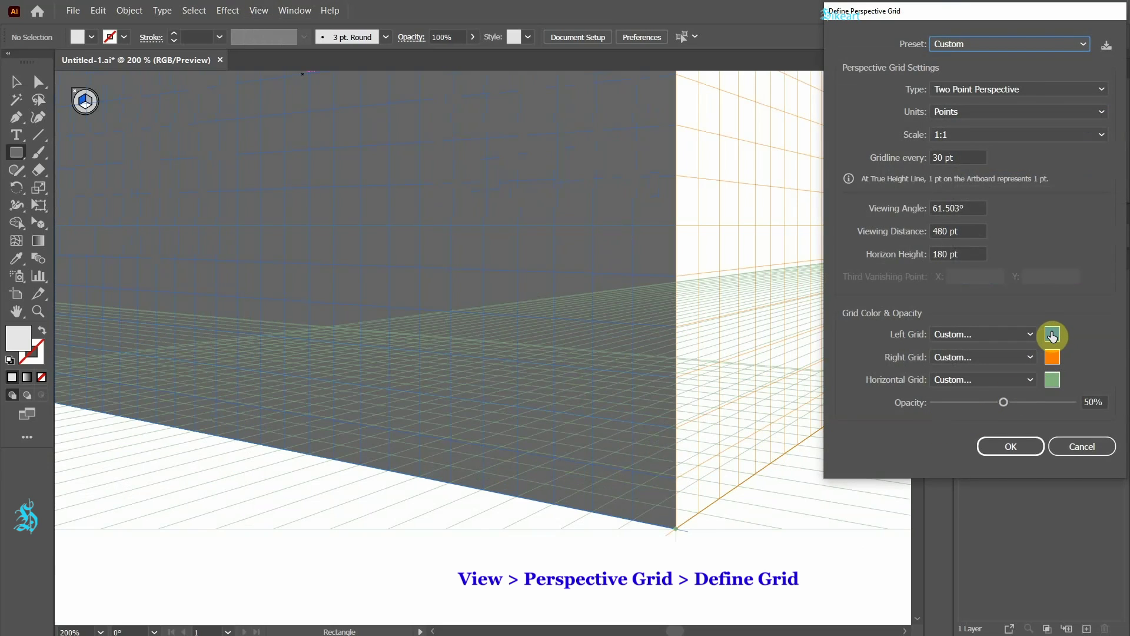
{"action": "left_click", "coordinate": [1052, 336]}
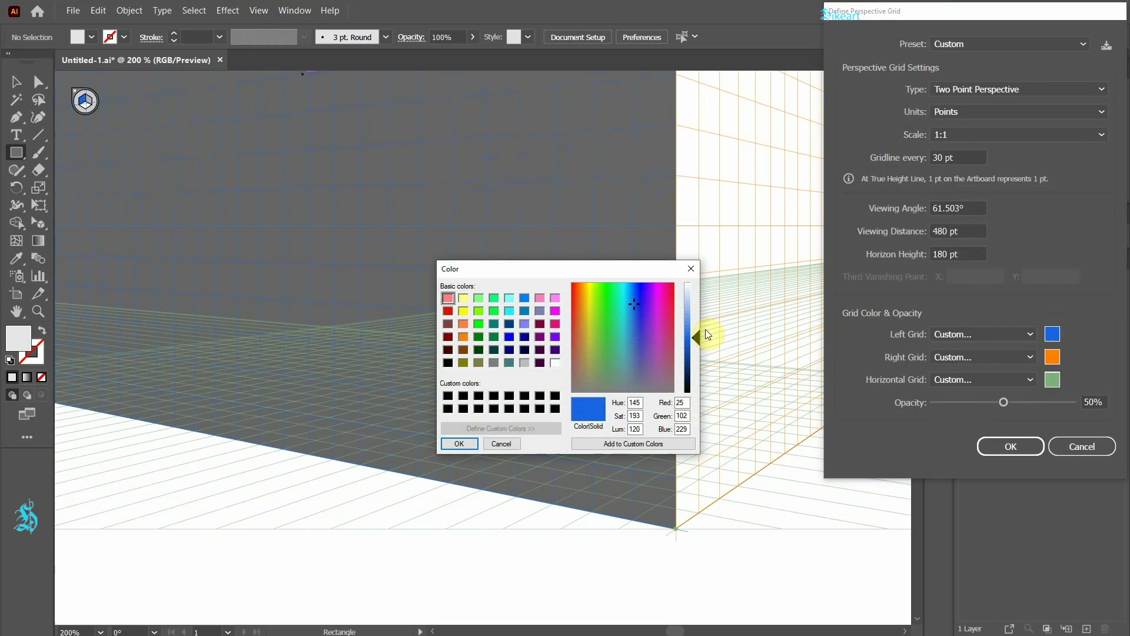
{"action": "left_click", "coordinate": [556, 298]}
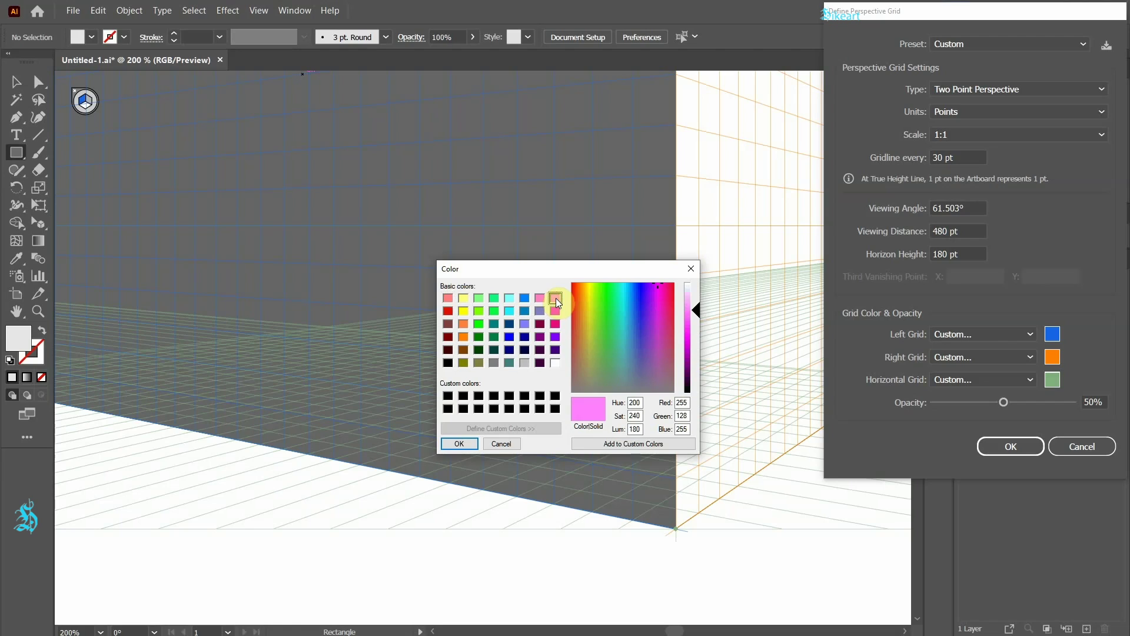
{"action": "left_click", "coordinate": [459, 444]}
{"action": "left_click", "coordinate": [999, 447]}
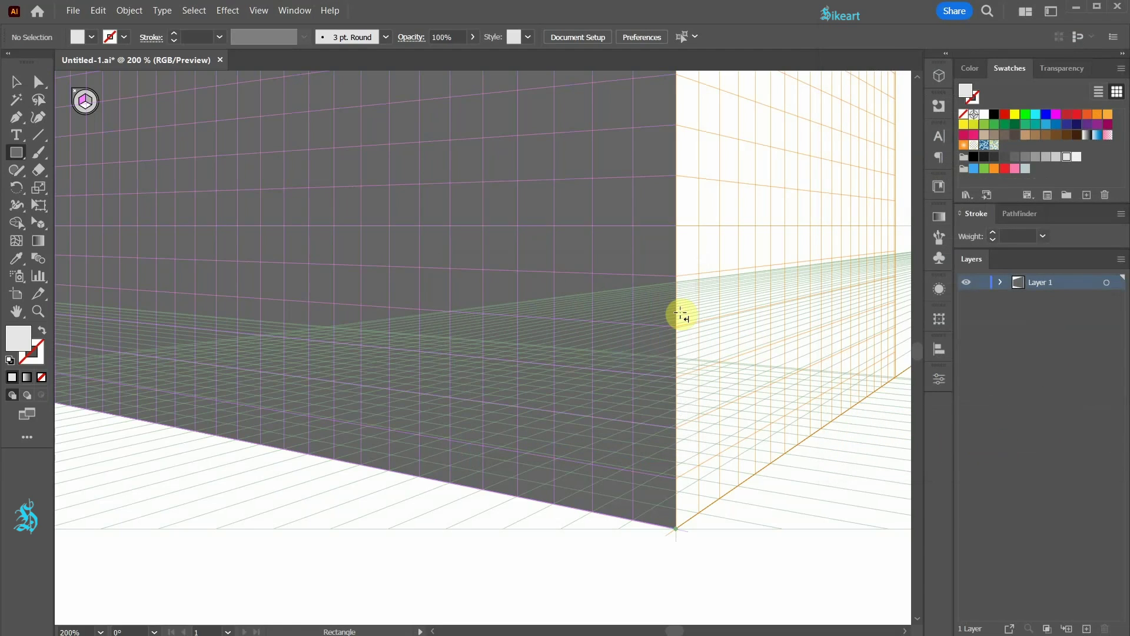
- Draw a light gray window rectangle on the left plane, low on the dark wall near its front corner, snapping to grid intersections
{"action": "scroll", "coordinate": [573, 465], "scroll_direction": "down", "scroll_amount": 2}
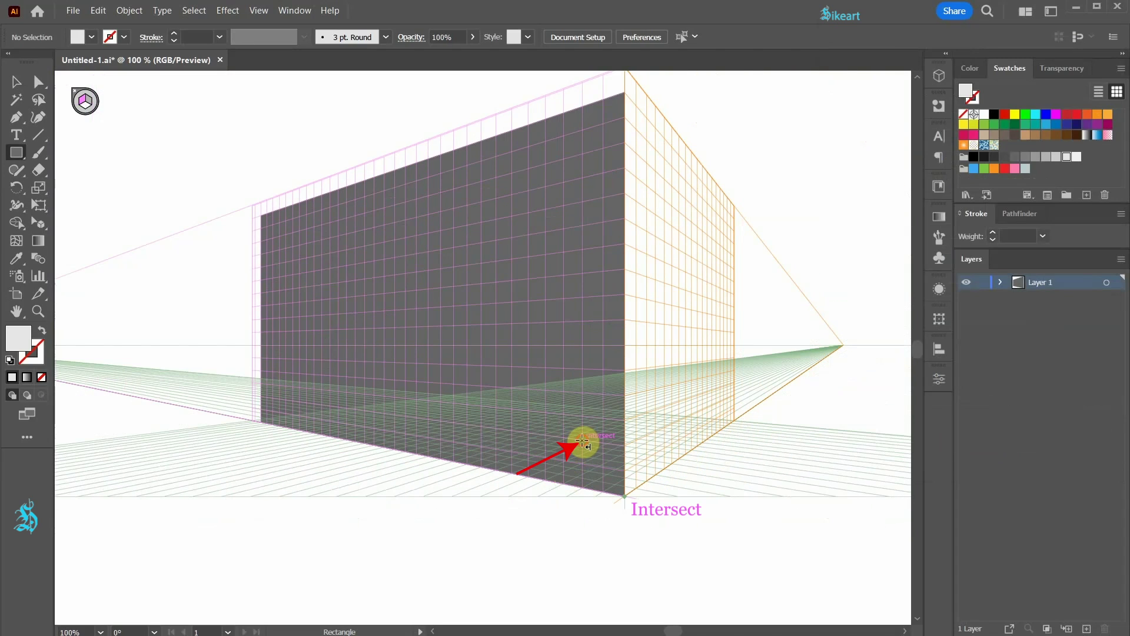
{"action": "left_click_drag", "start_coordinate": [582, 441], "coordinate": [495, 323]}
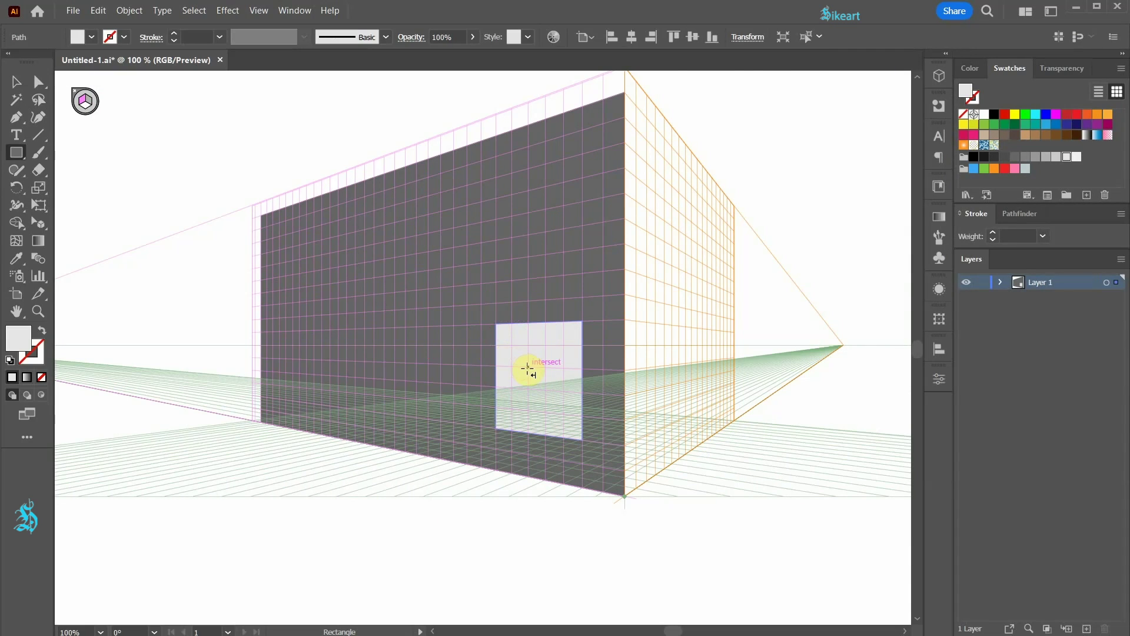
{"action": "scroll", "coordinate": [526, 372], "scroll_direction": "up", "scroll_amount": 2}
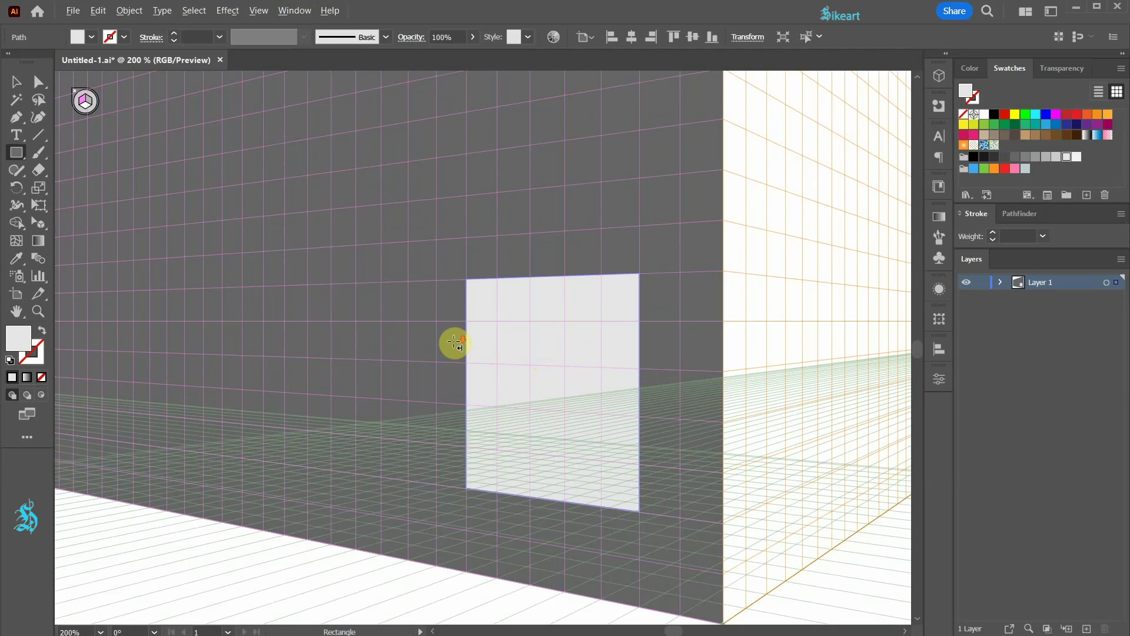
{"action": "scroll", "coordinate": [455, 342], "scroll_direction": "down", "scroll_amount": 2}
{"action": "scroll", "coordinate": [500, 396], "scroll_direction": "up", "scroll_amount": 1}
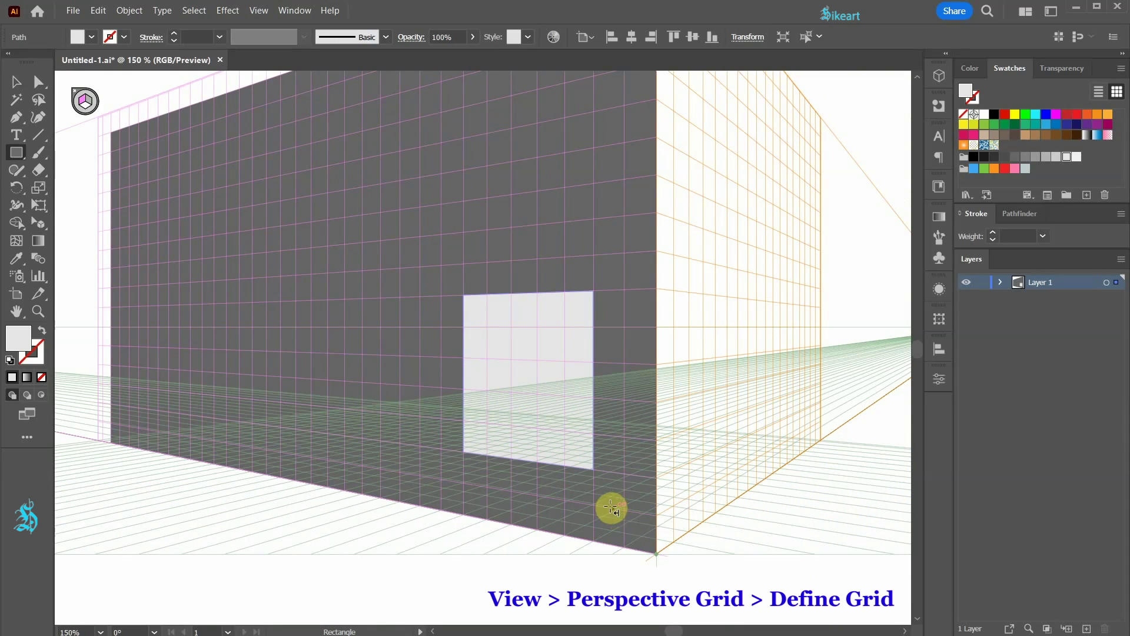
- Set the perspective grid's gridline spacing to 10 pt
{"action": "left_click", "coordinate": [259, 11]}
{"action": "mouse_move", "coordinate": [376, 407]}
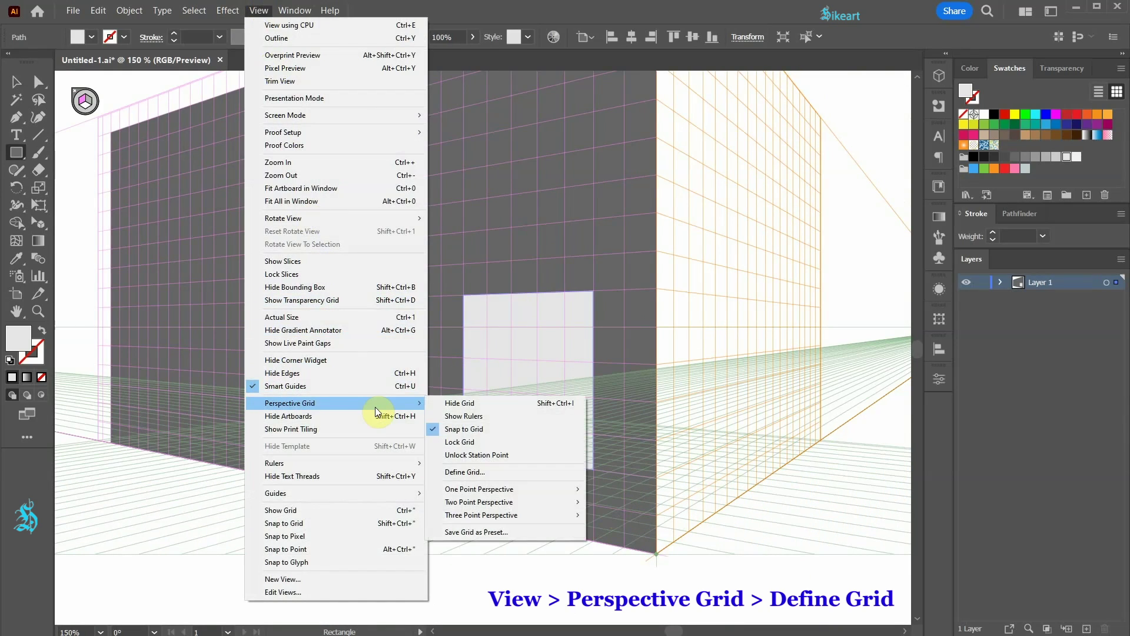
{"action": "left_click", "coordinate": [499, 475]}
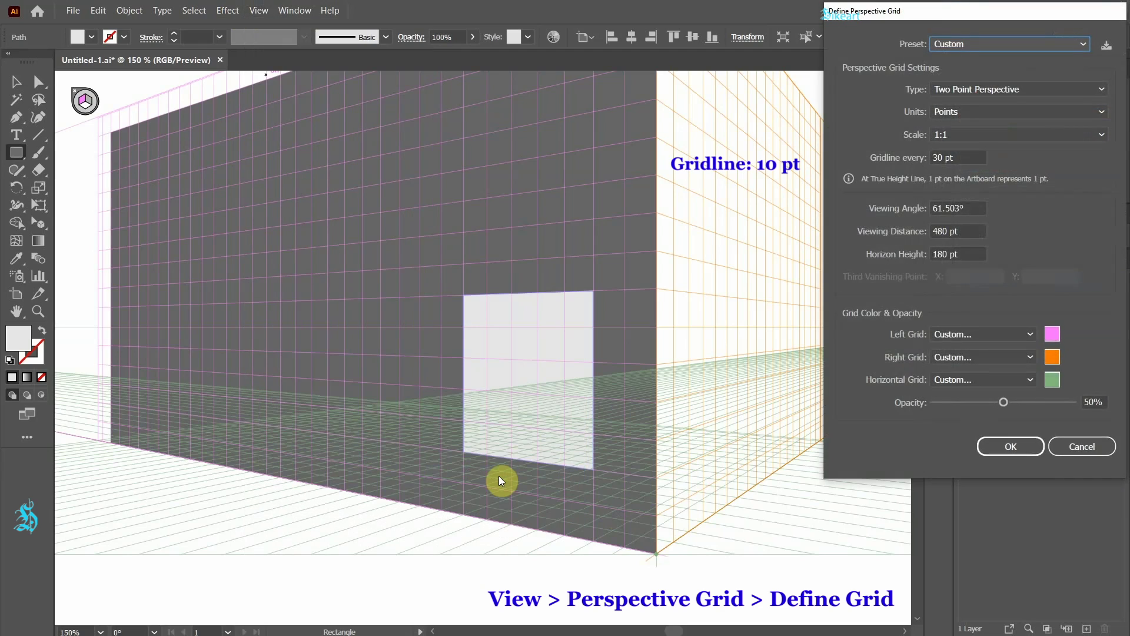
{"action": "left_click", "coordinate": [938, 158]}
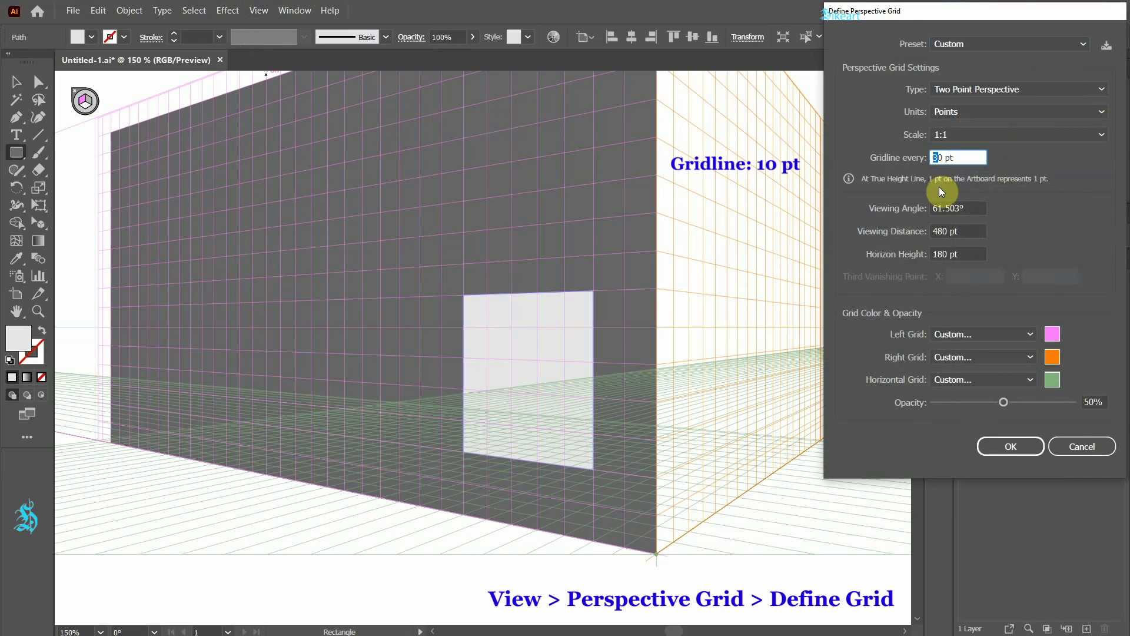
{"action": "left_click", "coordinate": [1011, 447]}
{"action": "scroll", "coordinate": [570, 409], "scroll_direction": "up", "scroll_amount": 2}
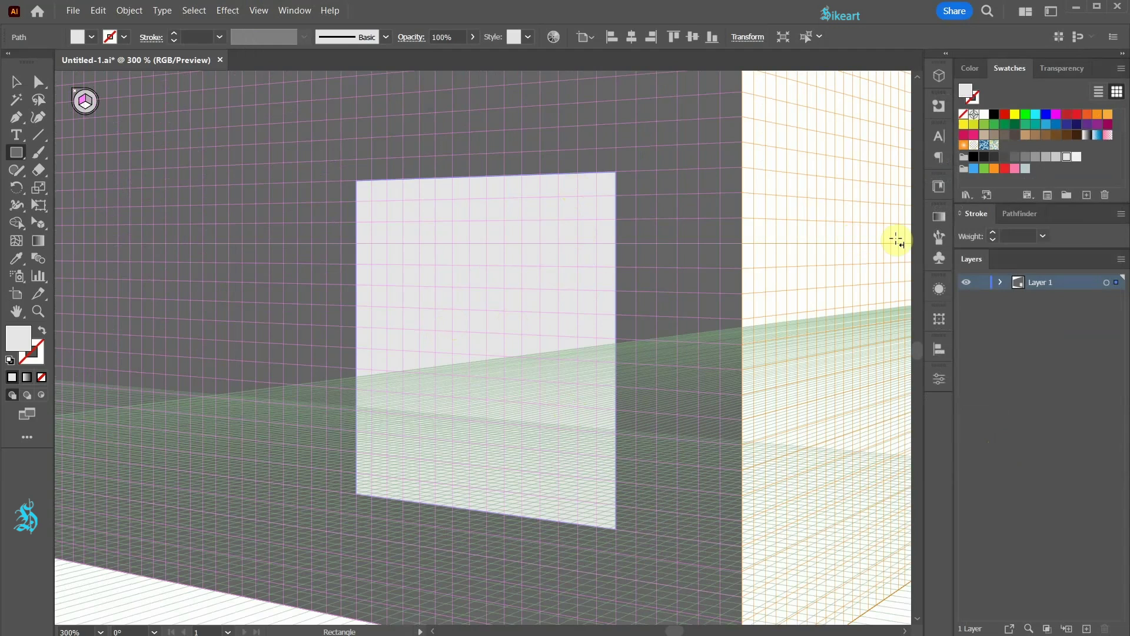
- Draw a white pane rectangle in the right half of the light gray window, snapping to grid intersections and leaving a frame margin
{"action": "key", "text": "ctrl+shift+a"}
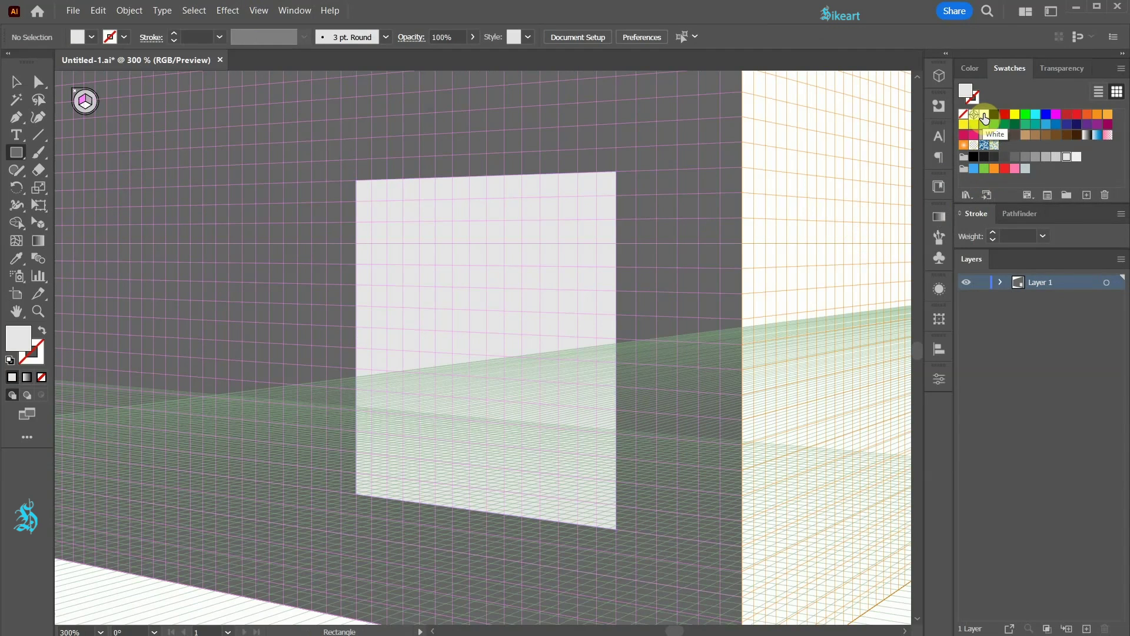
{"action": "left_click", "coordinate": [984, 115]}
{"action": "left_click_drag", "start_coordinate": [595, 502], "coordinate": [487, 199]}
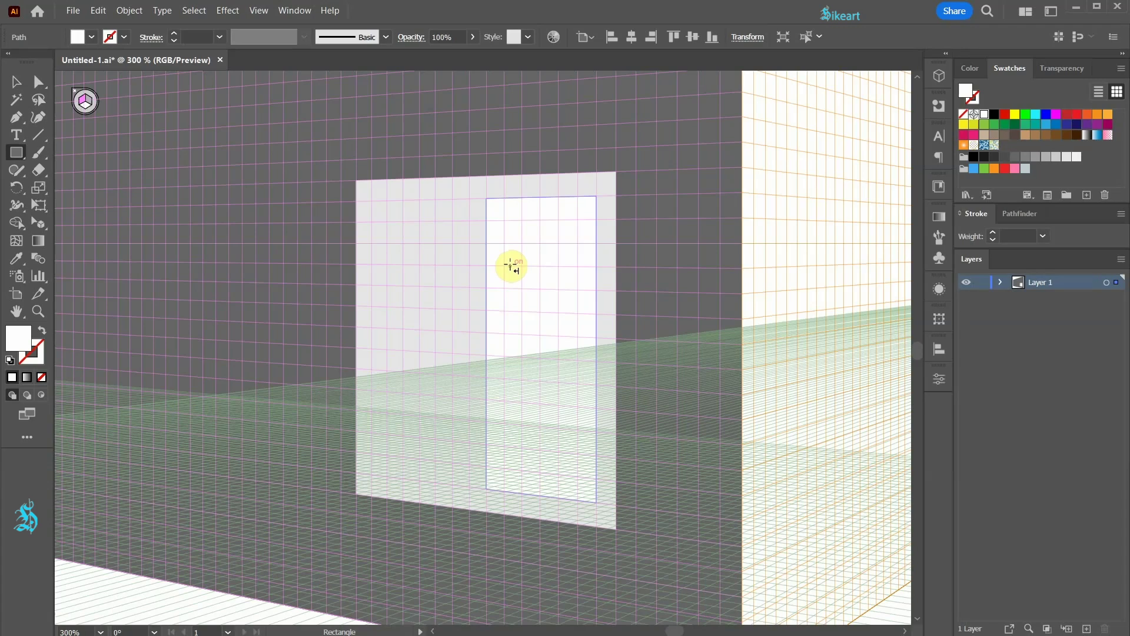
- Duplicate the white pane in perspective 70 pt to the left so it fills the window's other half
{"action": "key", "text": "shift+v"}
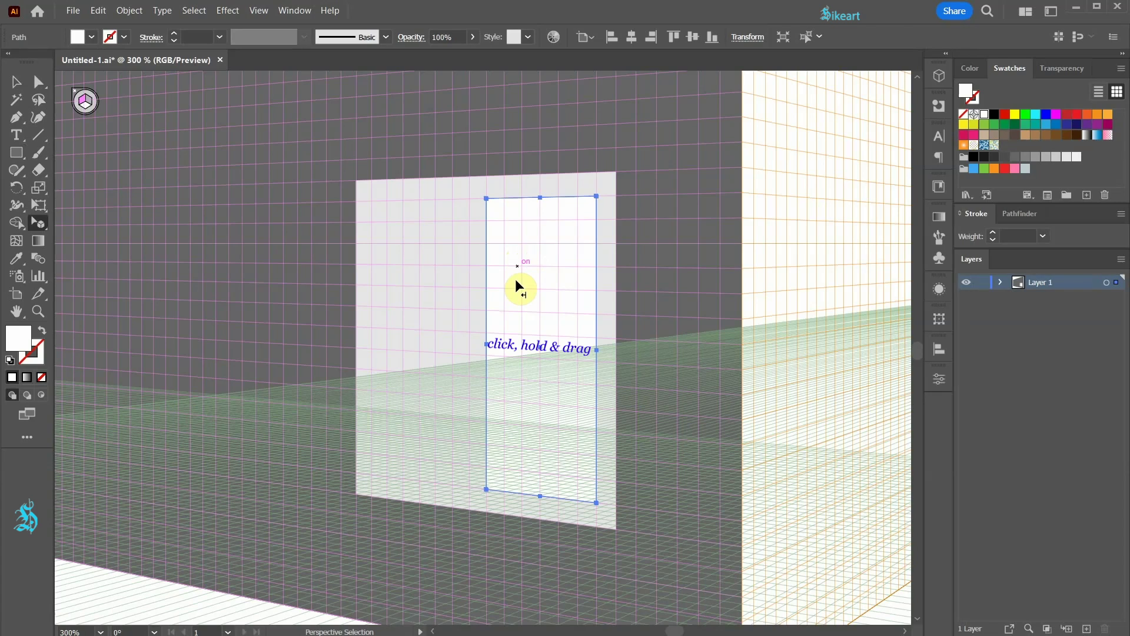
{"action": "left_click_drag", "start_coordinate": [578, 308], "coordinate": [447, 301]}
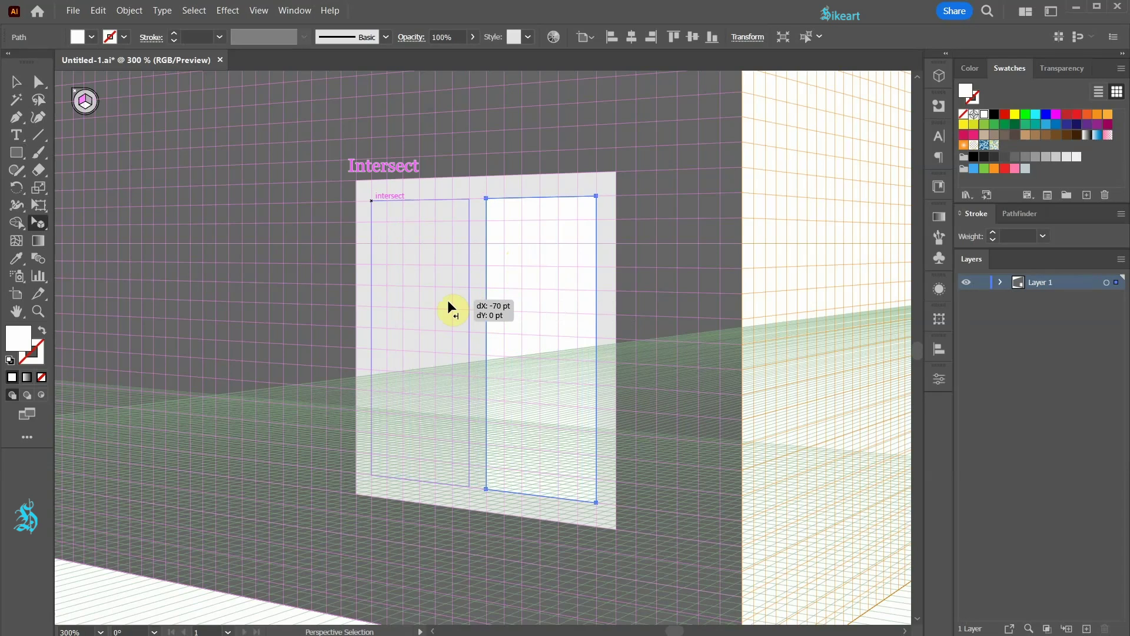
{"action": "key", "text": "alt"}
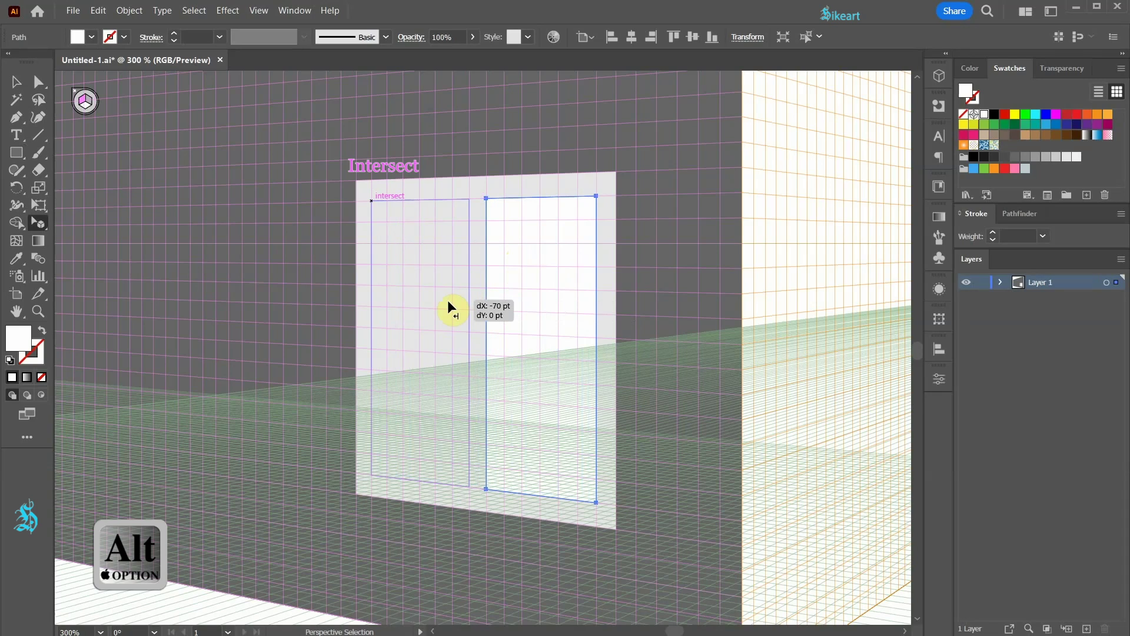
{"action": "left_click_drag", "start_coordinate": [451, 305], "coordinate": [451, 305]}
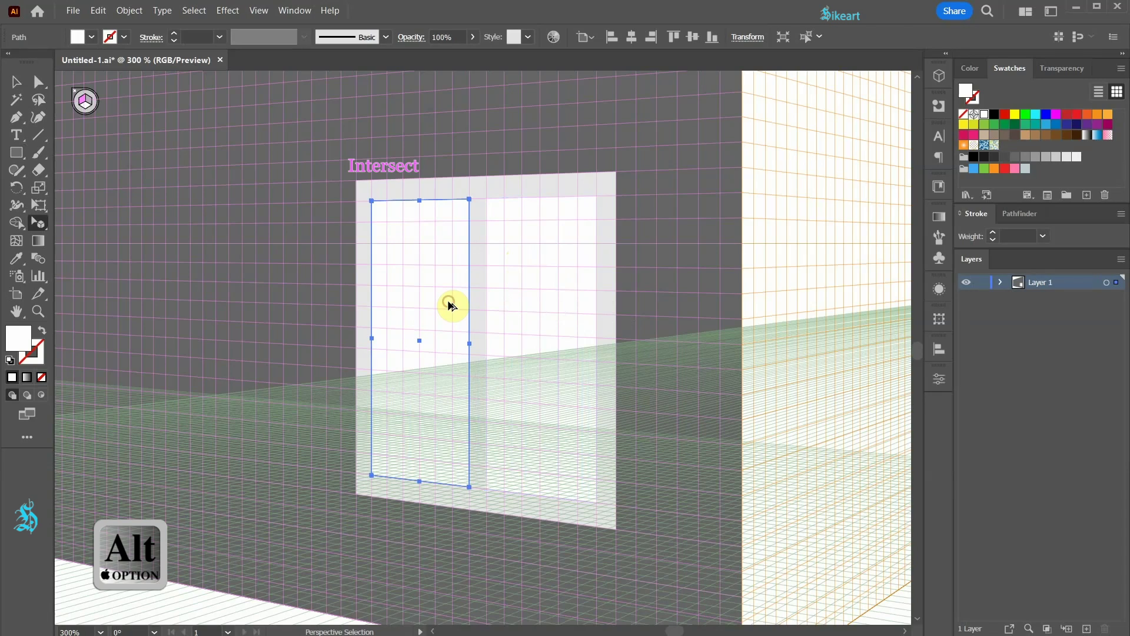
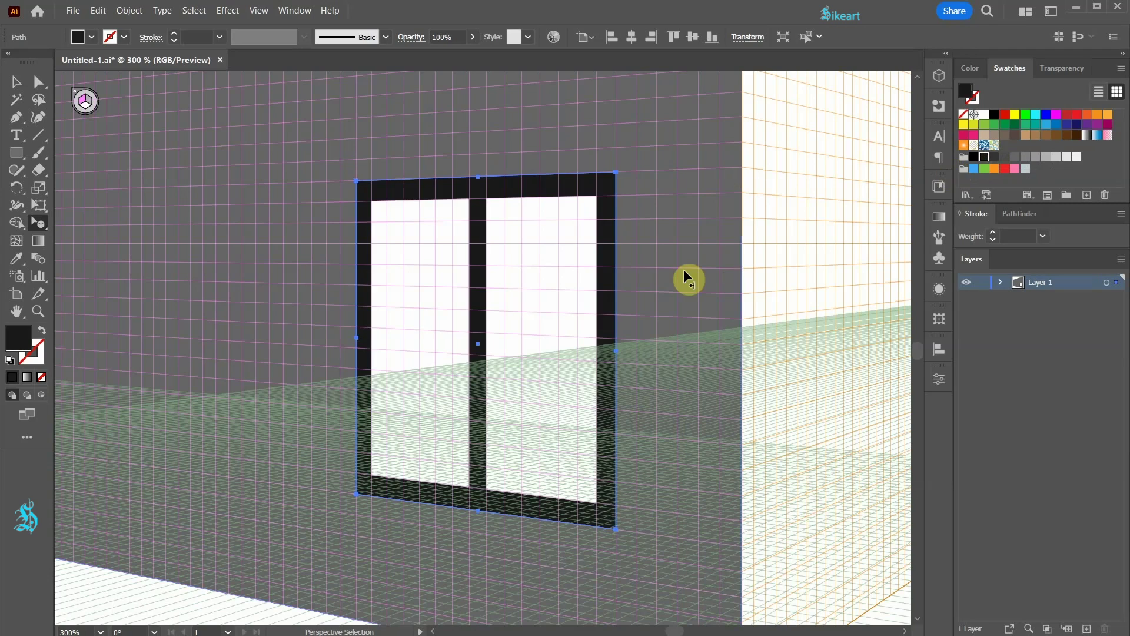
- Increase the gridline spacing in the perspective grid definition
{"action": "scroll", "coordinate": [701, 324], "scroll_direction": "up", "scroll_amount": 3}
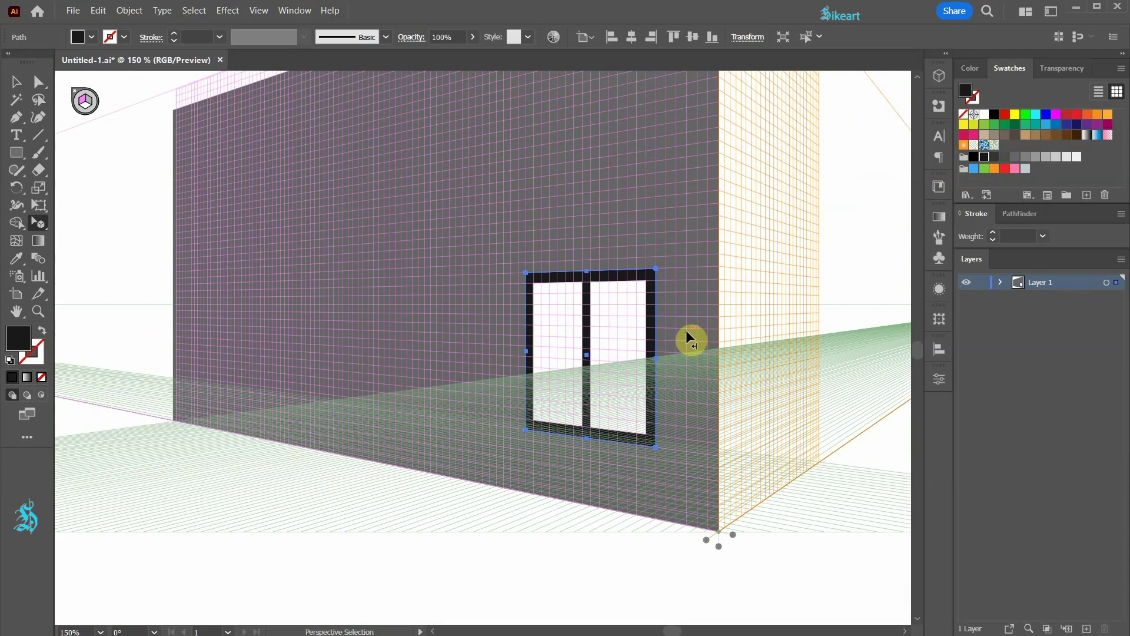
{"action": "left_click", "coordinate": [257, 11]}
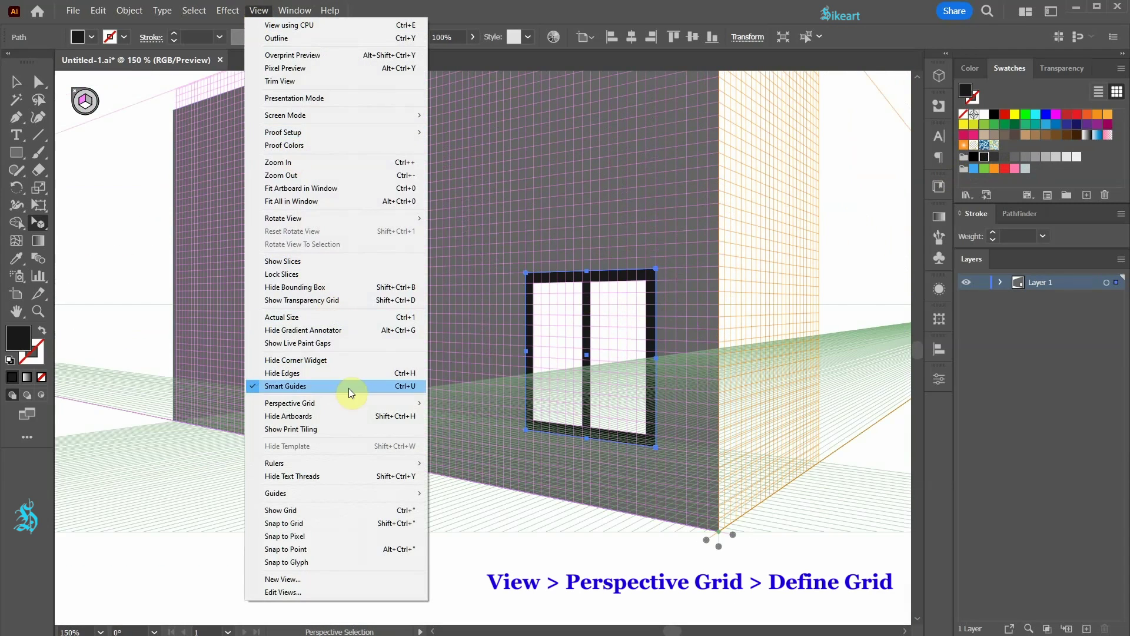
{"action": "mouse_move", "coordinate": [355, 402]}
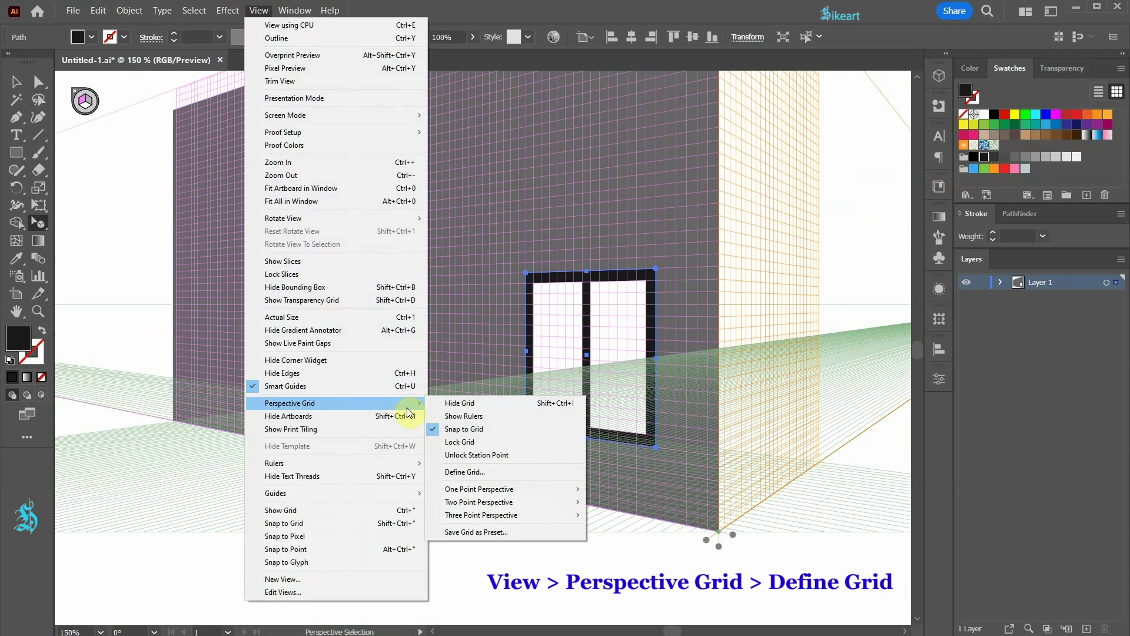
{"action": "left_click", "coordinate": [516, 471]}
{"action": "left_click_drag", "start_coordinate": [938, 157], "coordinate": [916, 178]}
{"action": "left_click", "coordinate": [1009, 448]}
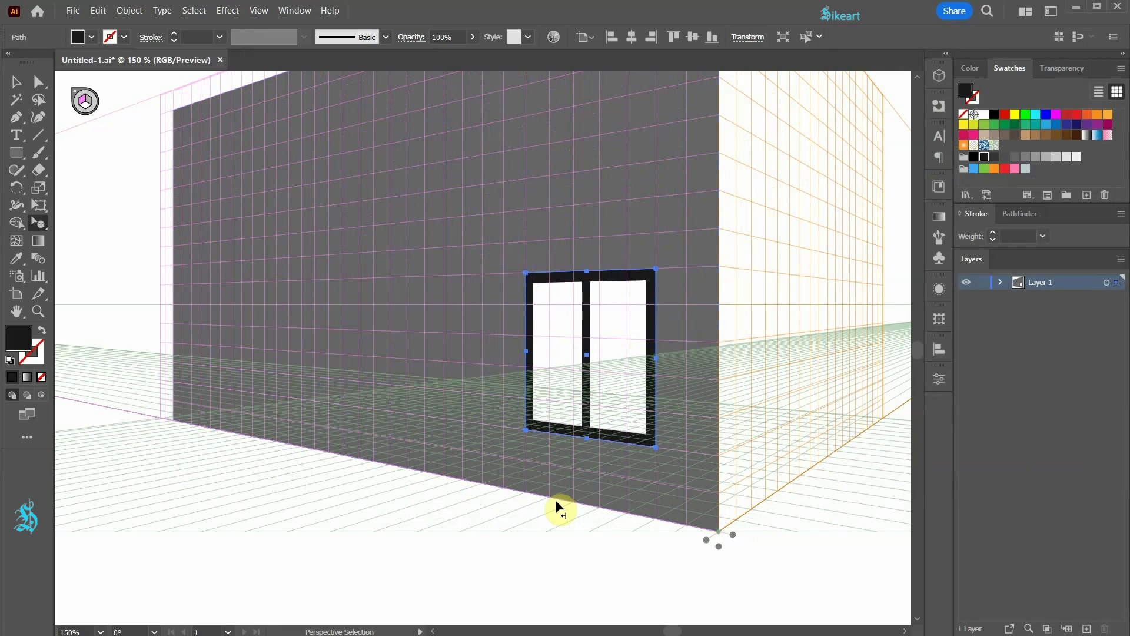
- Lock the big gray wall rectangle and group the black window frame with its two white panes
{"action": "scroll", "coordinate": [558, 508], "scroll_direction": "down", "scroll_amount": 1}
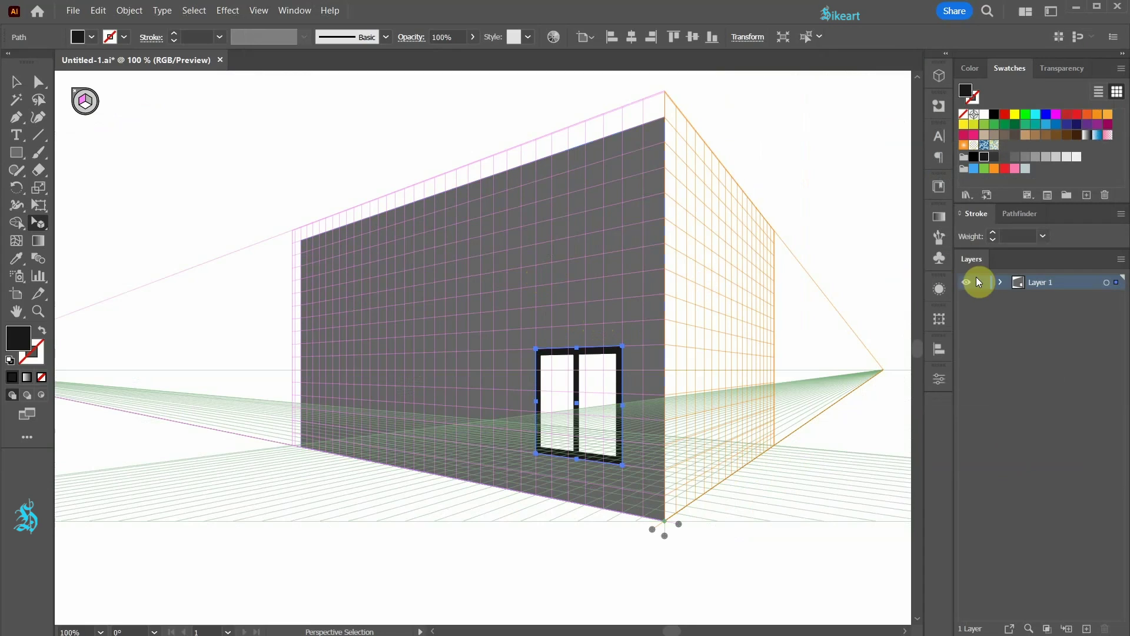
{"action": "left_click", "coordinate": [1001, 282]}
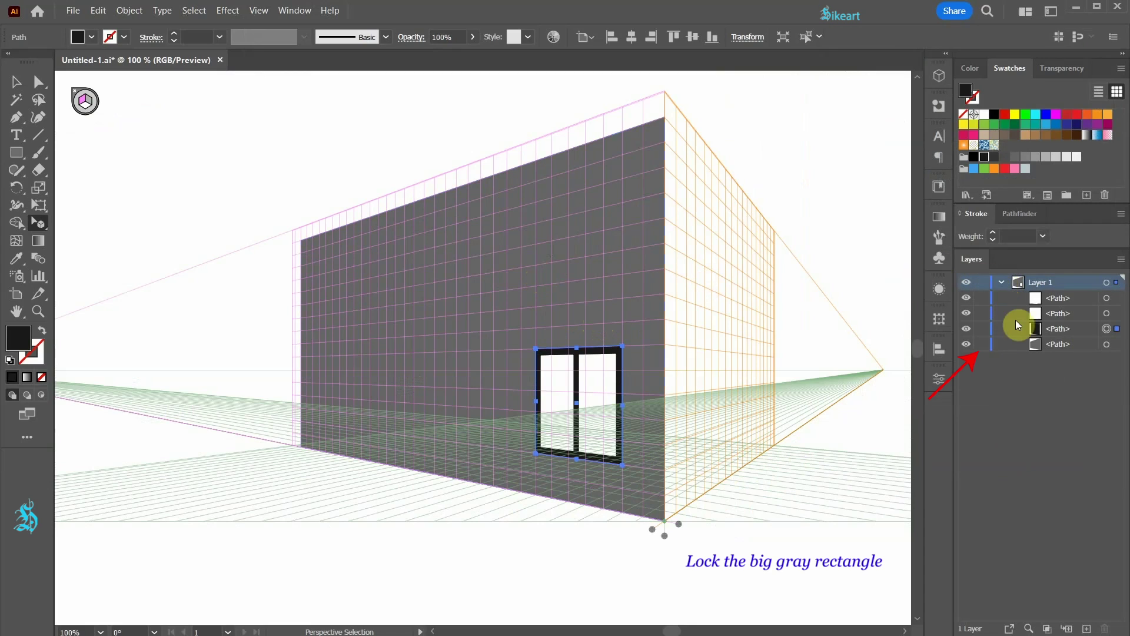
{"action": "left_click", "coordinate": [1109, 345]}
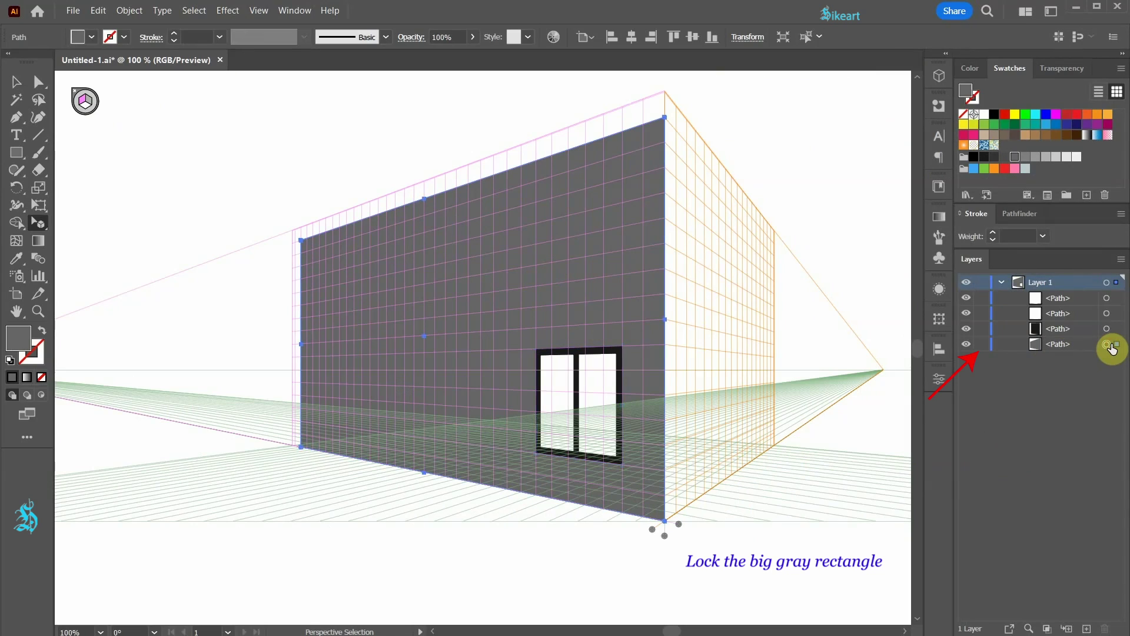
{"action": "left_click", "coordinate": [982, 344]}
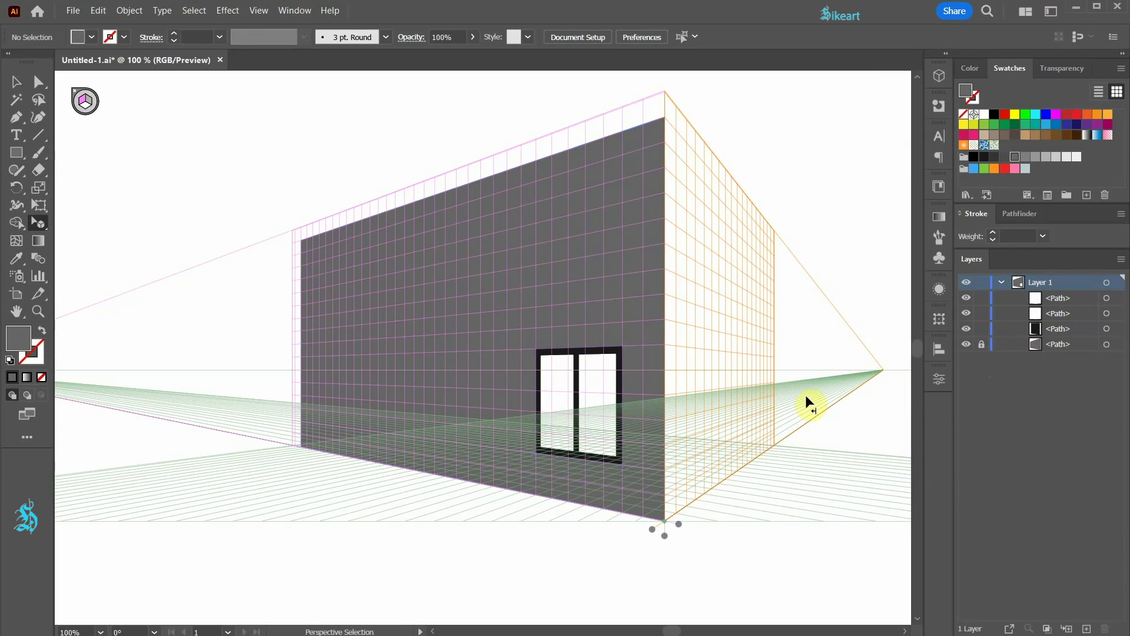
{"action": "left_click_drag", "start_coordinate": [508, 289], "coordinate": [650, 489]}
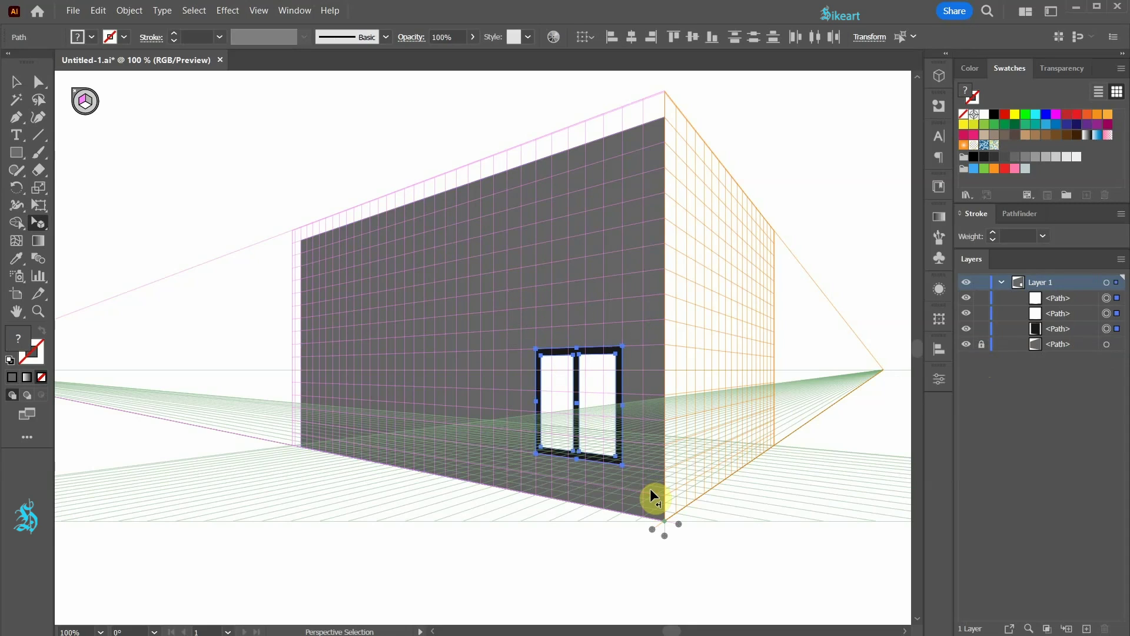
{"action": "key", "text": "ctrl+g"}
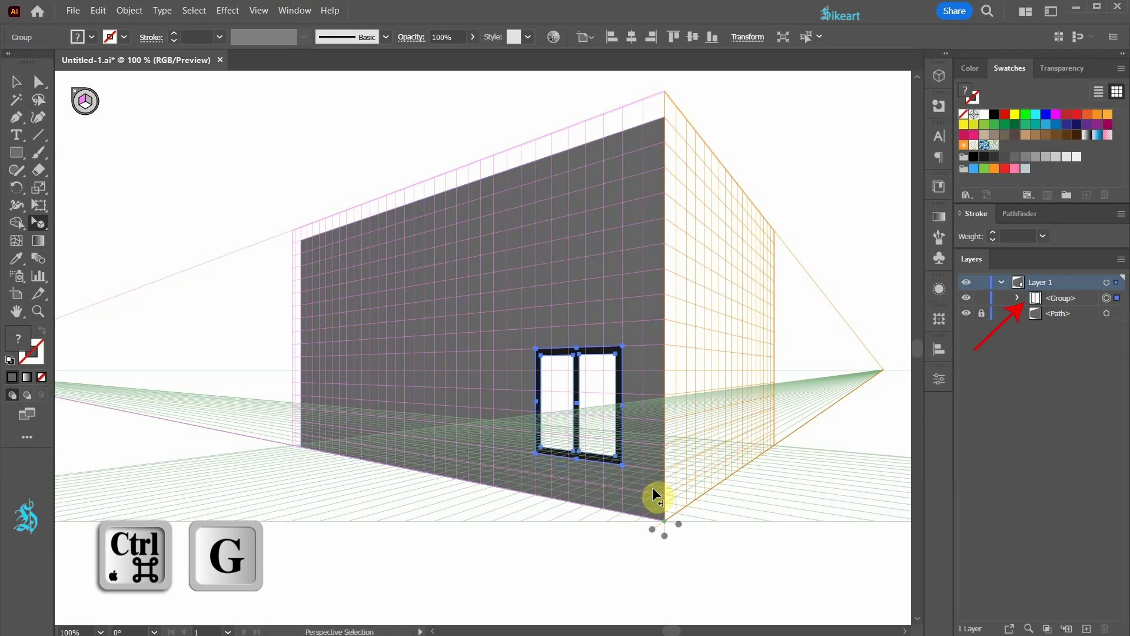
- Duplicate the window group in perspective 210 pt to the left along the wall, snapping to a grid intersection
{"action": "scroll", "coordinate": [536, 410], "scroll_direction": "up", "scroll_amount": 2}
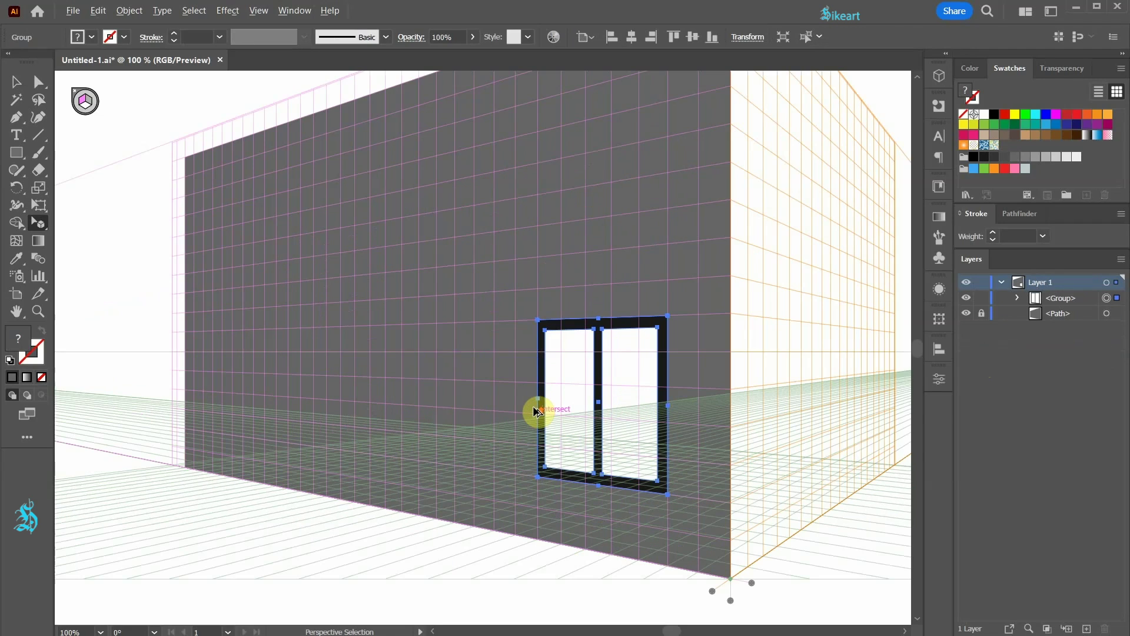
{"action": "scroll", "coordinate": [536, 411], "scroll_direction": "up", "scroll_amount": 2}
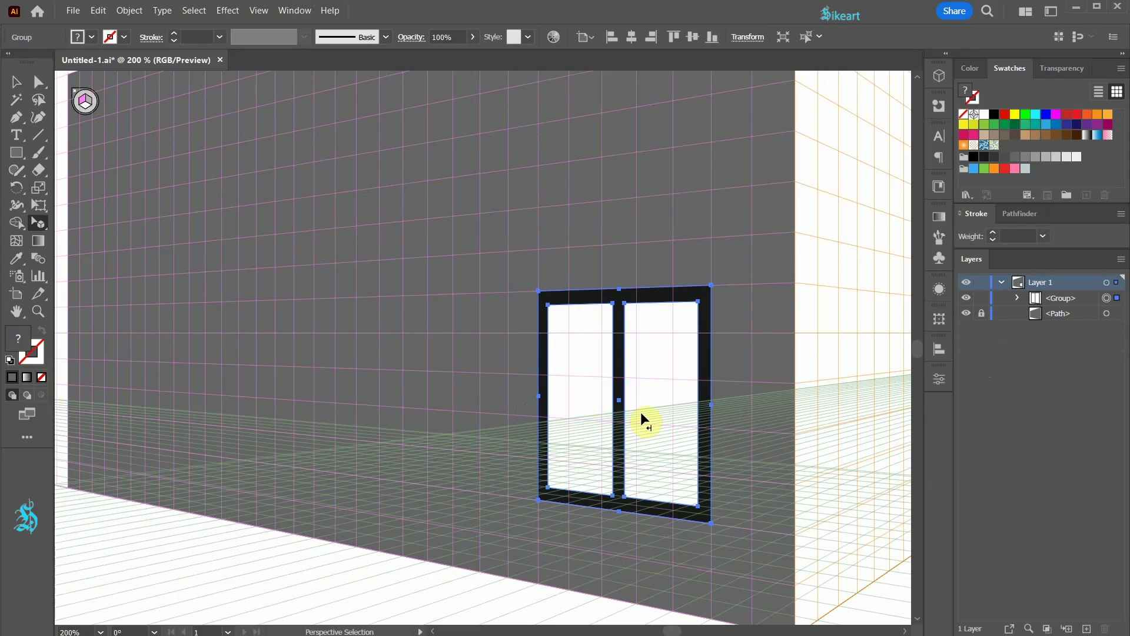
{"action": "left_click", "coordinate": [660, 362]}
{"action": "left_click_drag", "start_coordinate": [660, 363], "coordinate": [444, 362]}
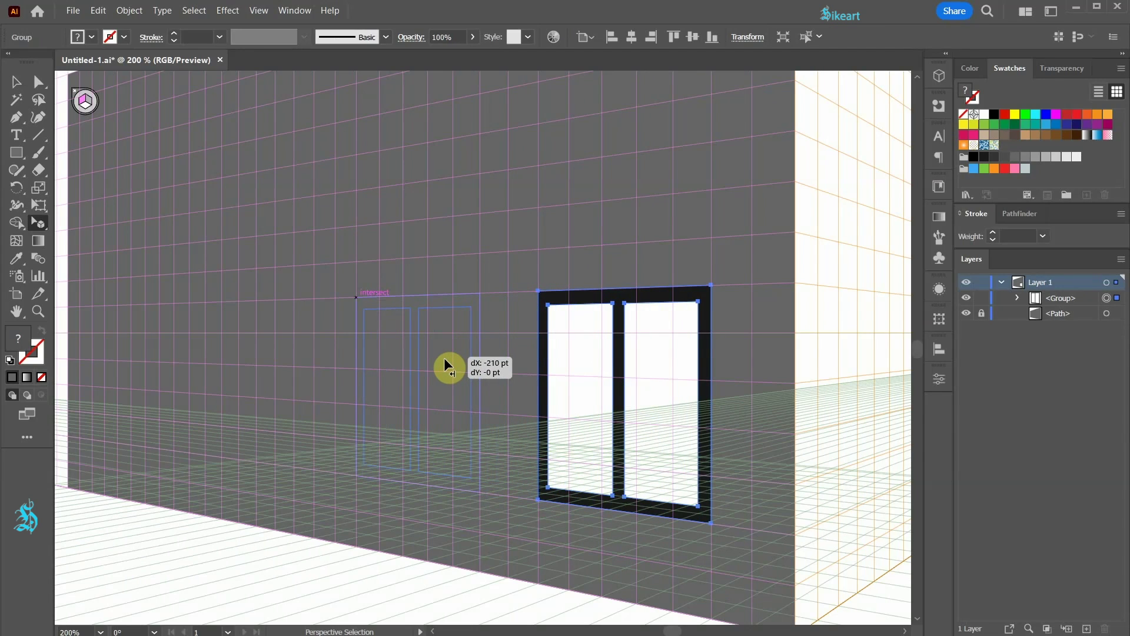
{"action": "left_click_drag", "start_coordinate": [445, 359], "coordinate": [444, 358]}
{"action": "key", "text": "alt"}
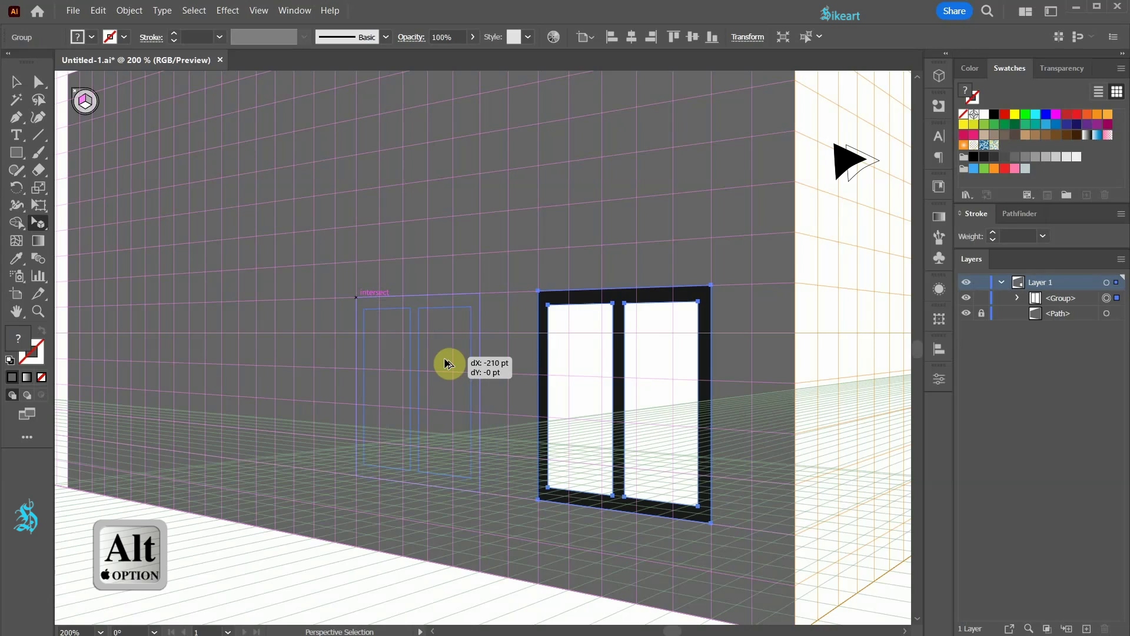
{"action": "left_click_drag", "start_coordinate": [446, 362], "coordinate": [446, 362]}
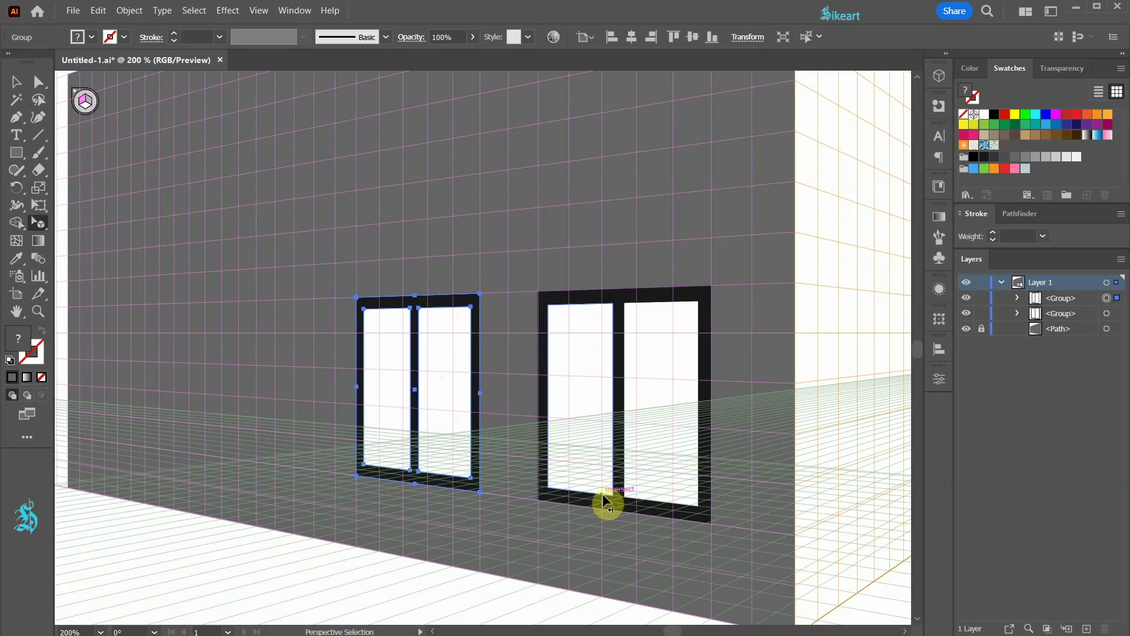
- Repeat the window duplication twice to make a row of four evenly spaced windows along the wall
{"action": "key", "text": "ctrl+d"}
{"action": "key", "text": "ctrl"}
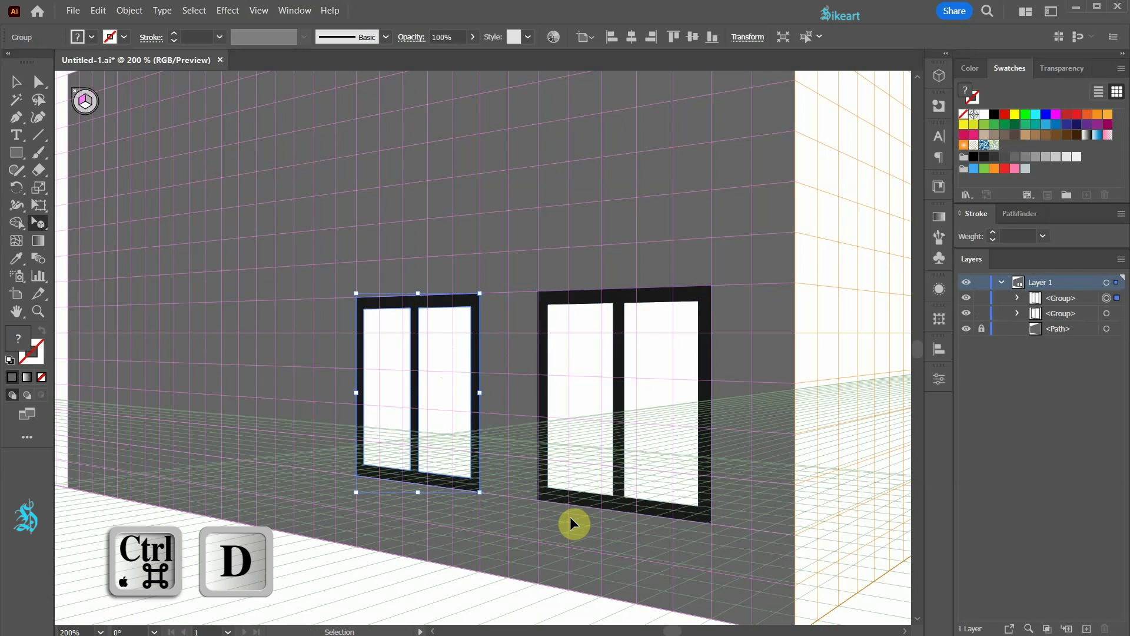
{"action": "key", "text": "ctrl+d"}
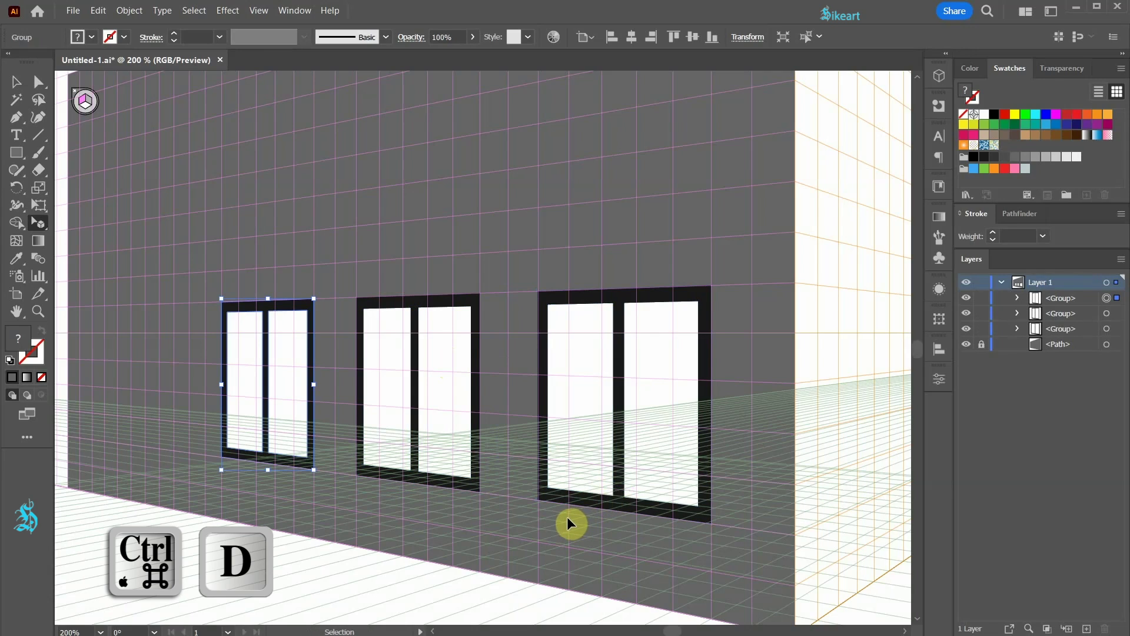
{"action": "key", "text": "ctrl+d"}
- Group the row of four windows and duplicate it straight up the wall as an upper-floor row, snapping to a grid intersection
{"action": "scroll", "coordinate": [566, 517], "scroll_direction": "down", "scroll_amount": 1}
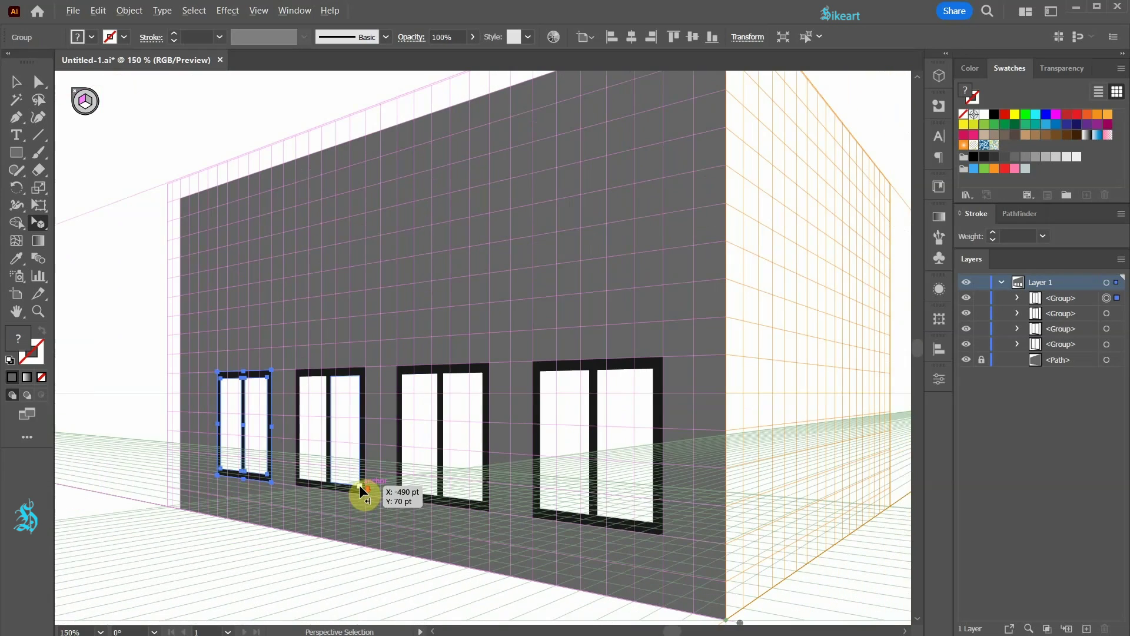
{"action": "left_click_drag", "start_coordinate": [253, 462], "coordinate": [692, 584]}
{"action": "key", "text": "ctrl+g"}
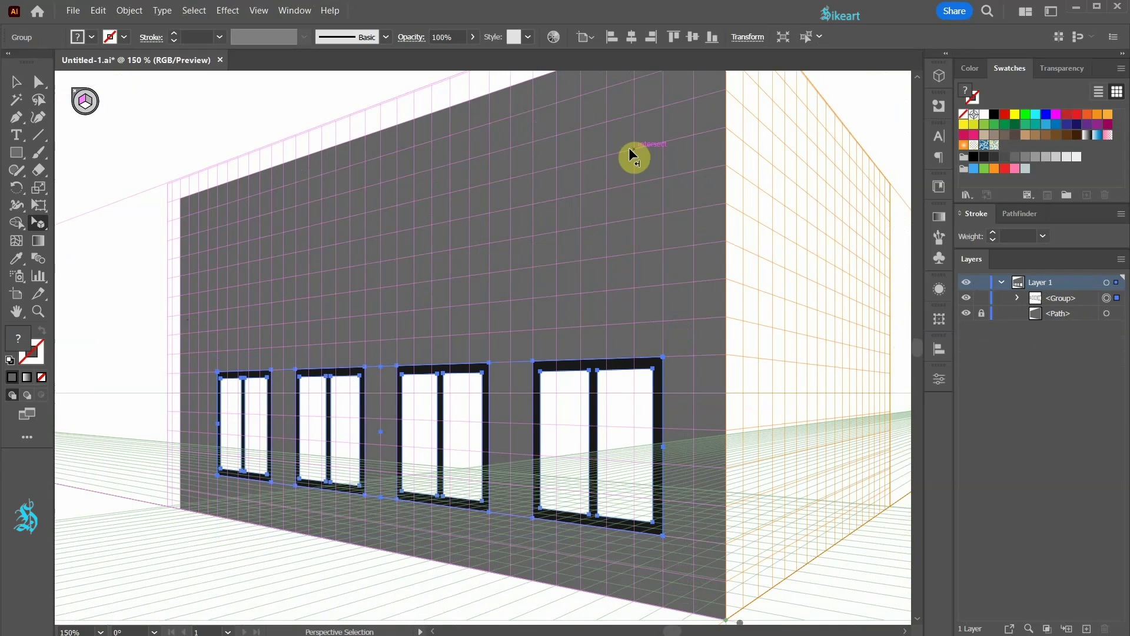
{"action": "left_click_drag", "start_coordinate": [642, 445], "coordinate": [642, 259]}
{"action": "key", "text": "alt"}
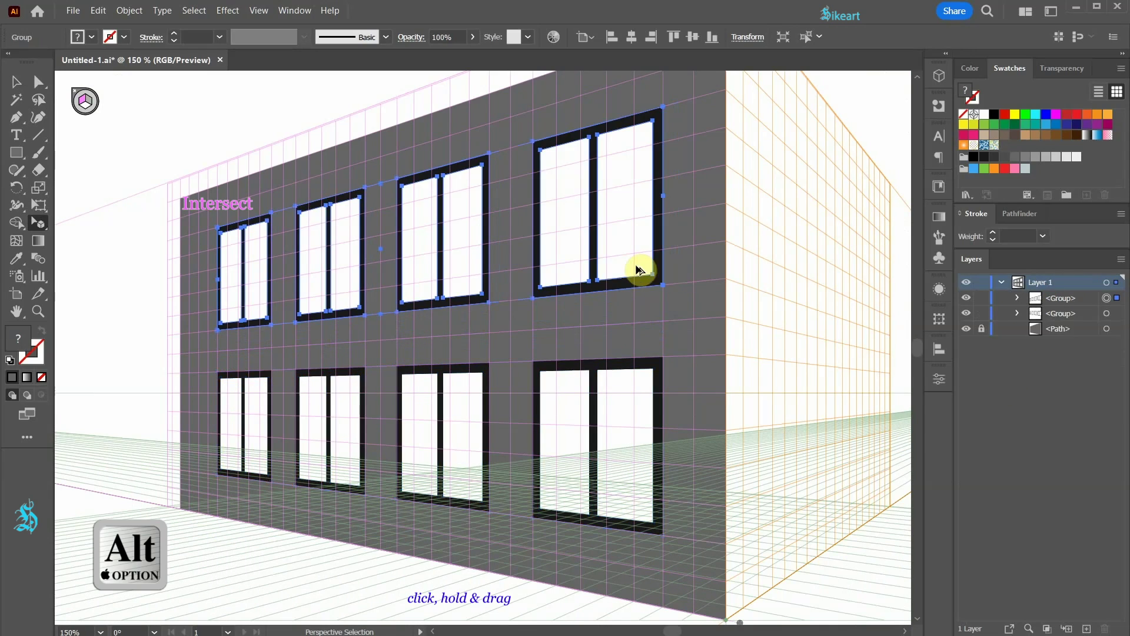
{"action": "left_click", "coordinate": [647, 342]}
- Group the upper and lower window rows together
{"action": "scroll", "coordinate": [605, 419], "scroll_direction": "down", "scroll_amount": 1}
{"action": "left_click_drag", "start_coordinate": [336, 262], "coordinate": [662, 487]}
{"action": "key", "text": "ctrl+g"}
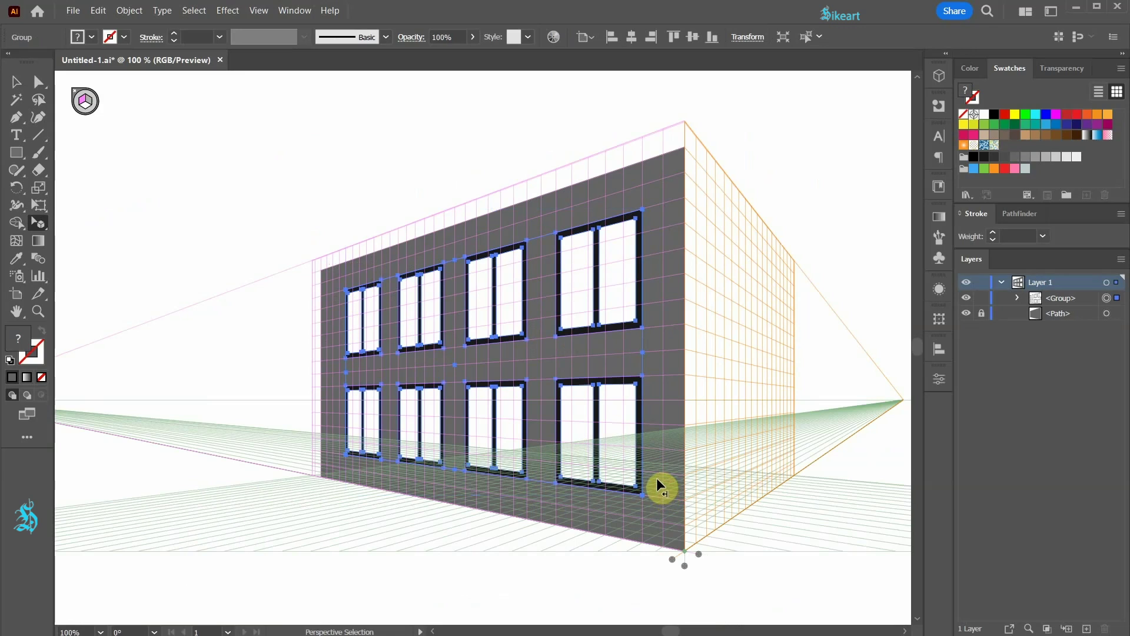
- Unlock the big gray wall rectangle and narrow it by moving its far left edge's middle reference point two gridlines inward
{"action": "scroll", "coordinate": [570, 338], "scroll_direction": "up", "scroll_amount": 1}
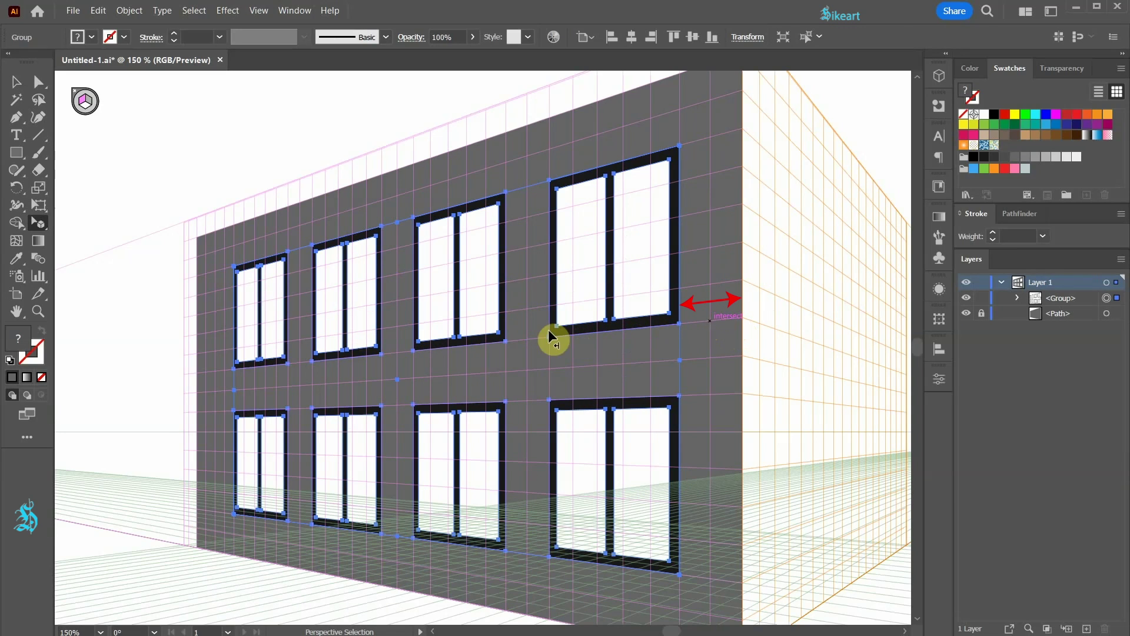
{"action": "scroll", "coordinate": [192, 369], "scroll_direction": "up", "scroll_amount": 3}
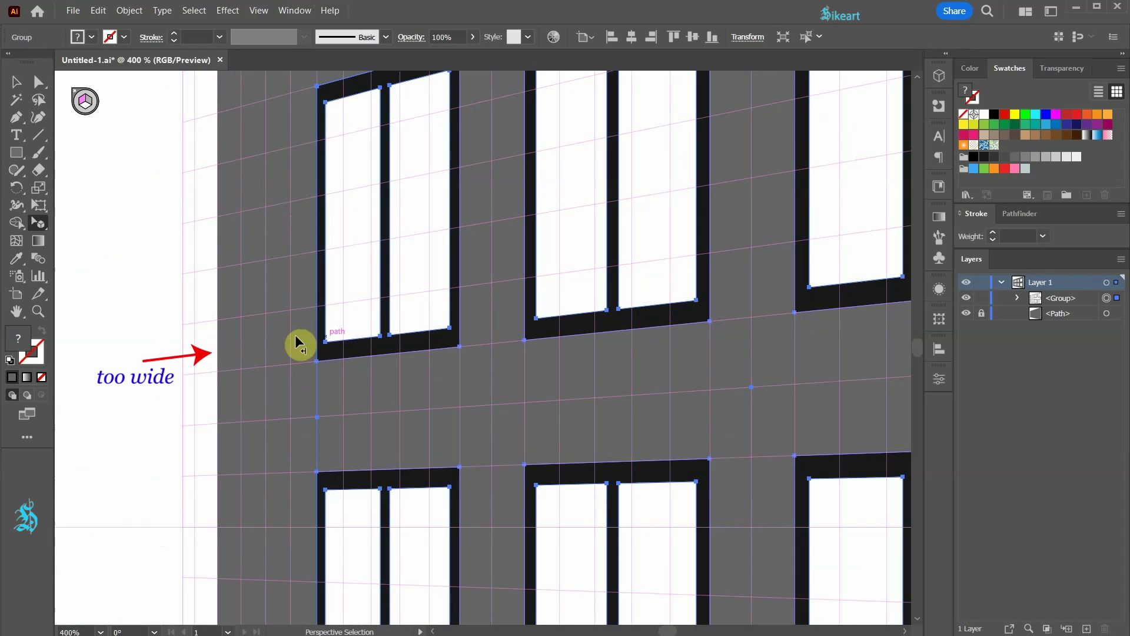
{"action": "left_click", "coordinate": [982, 313]}
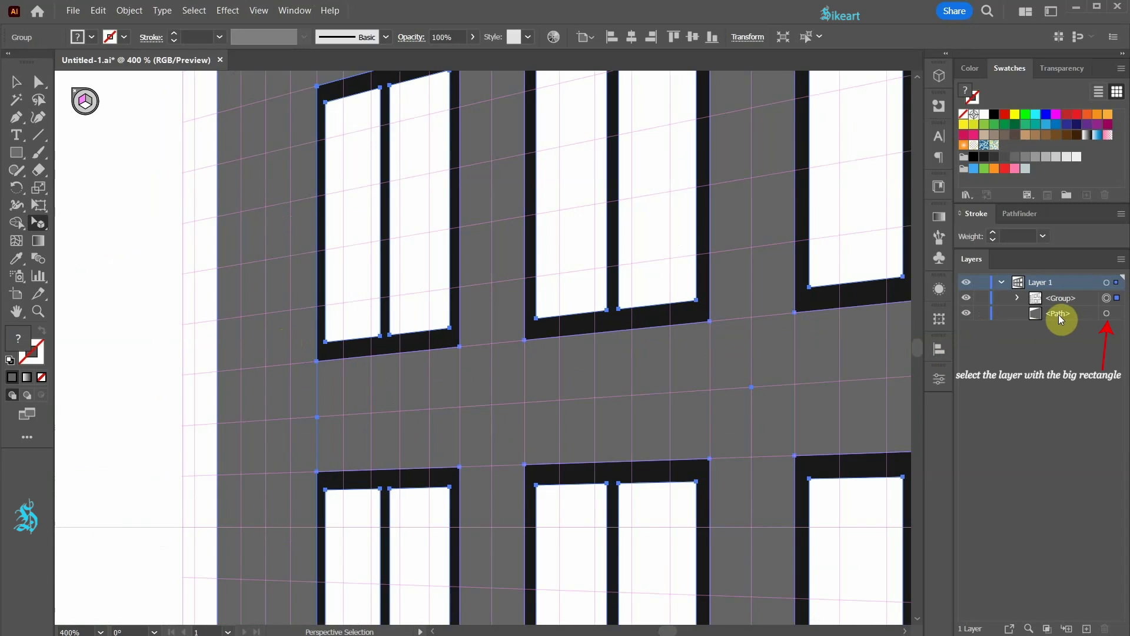
{"action": "left_click", "coordinate": [1107, 314]}
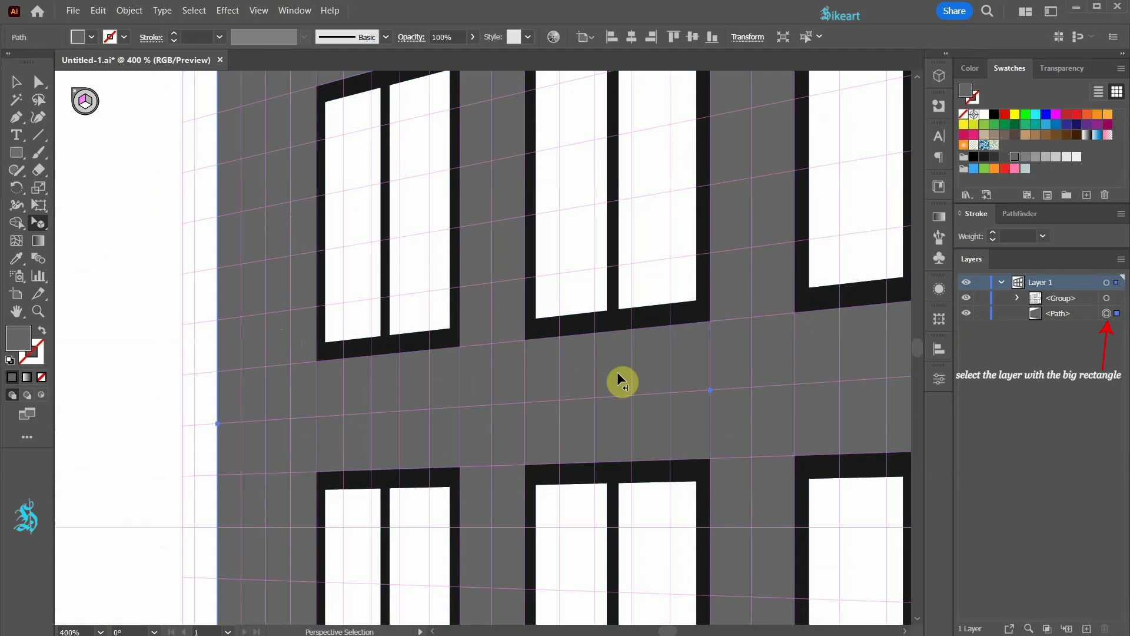
{"action": "scroll", "coordinate": [424, 432], "scroll_direction": "down", "scroll_amount": 3}
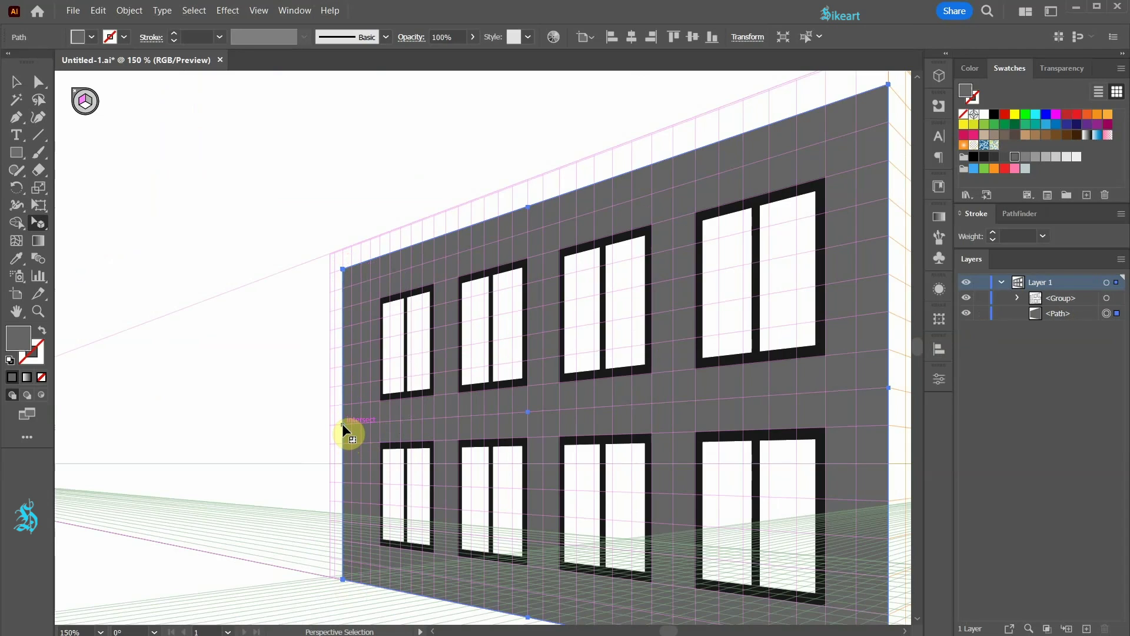
{"action": "scroll", "coordinate": [342, 422], "scroll_direction": "up", "scroll_amount": 4}
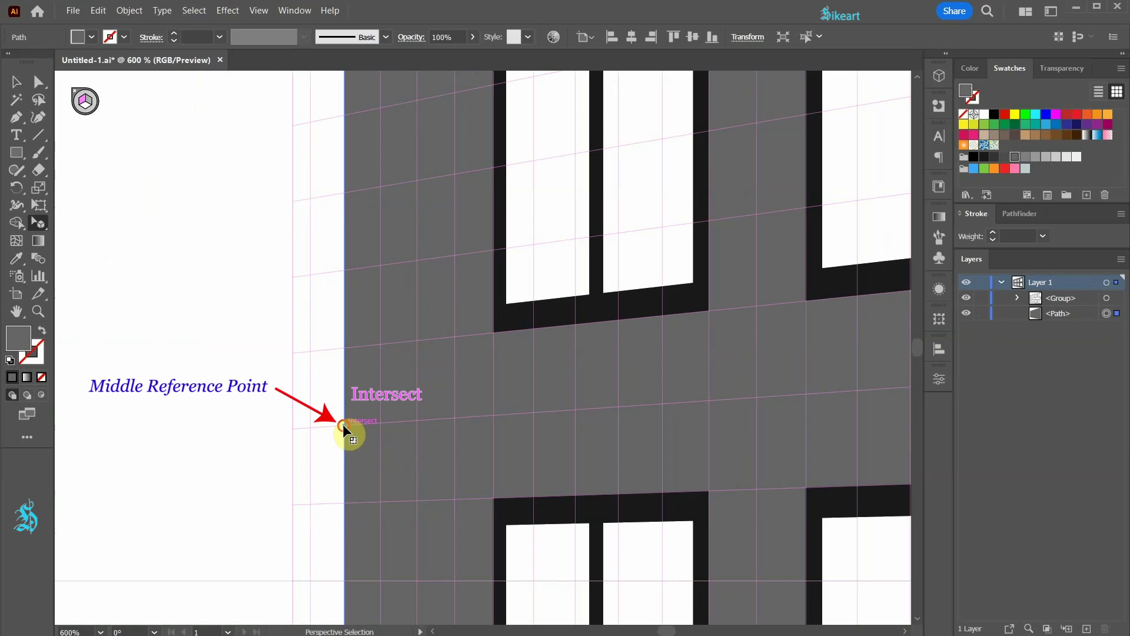
{"action": "left_click_drag", "start_coordinate": [343, 424], "coordinate": [417, 424]}
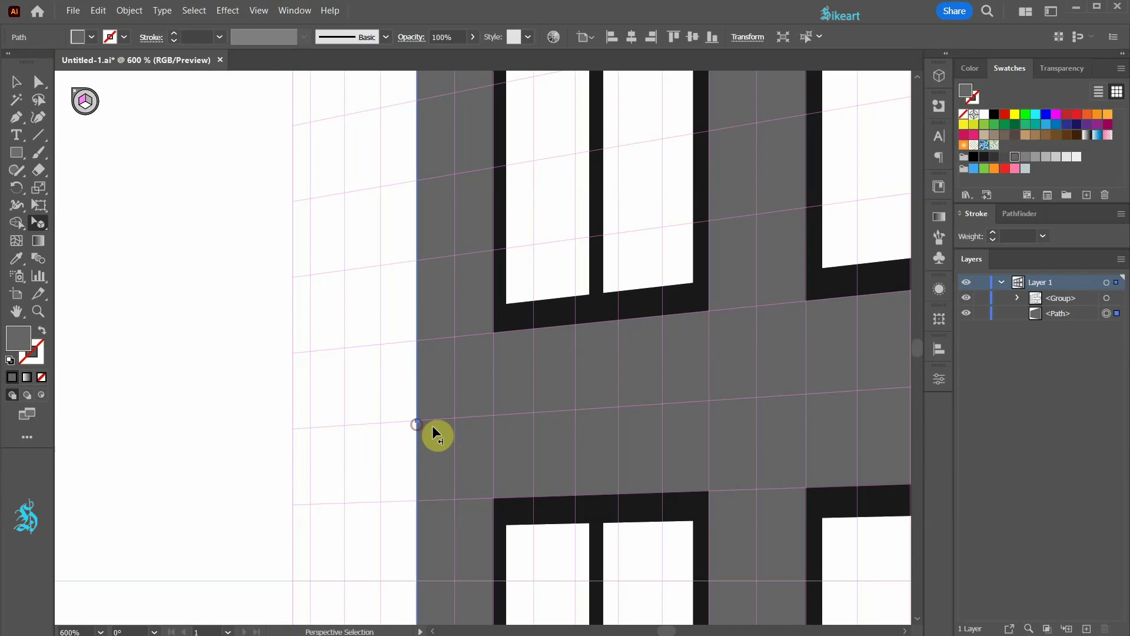
{"action": "key", "text": "ctrl+1"}
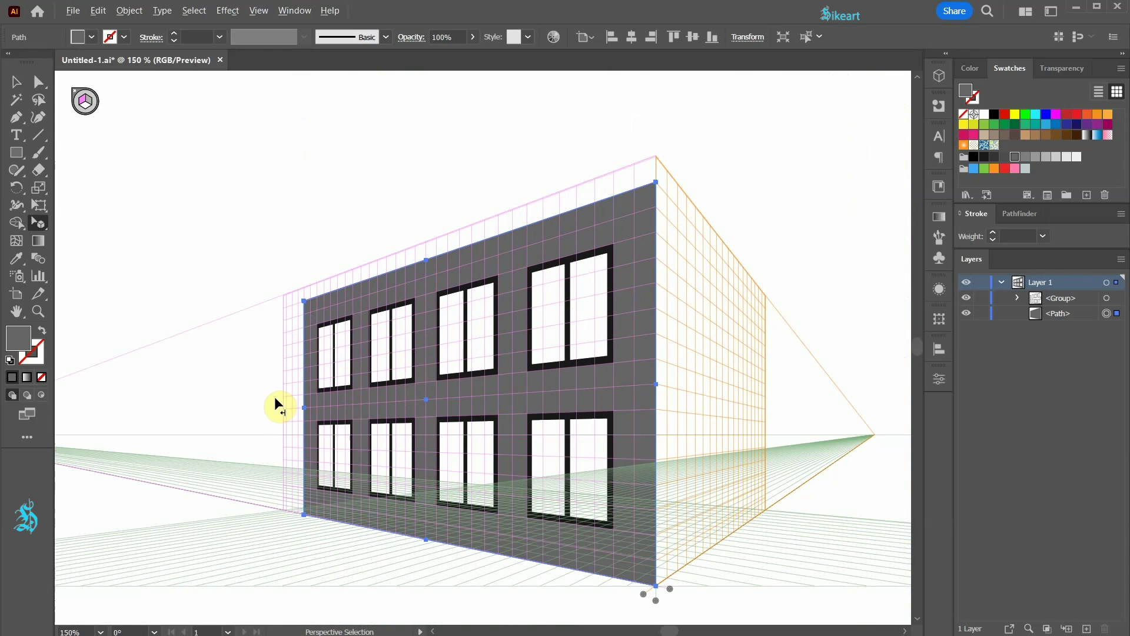
{"action": "scroll", "coordinate": [353, 471], "scroll_direction": "down", "scroll_amount": 3}
{"action": "scroll", "coordinate": [548, 504], "scroll_direction": "right", "scroll_amount": 5}
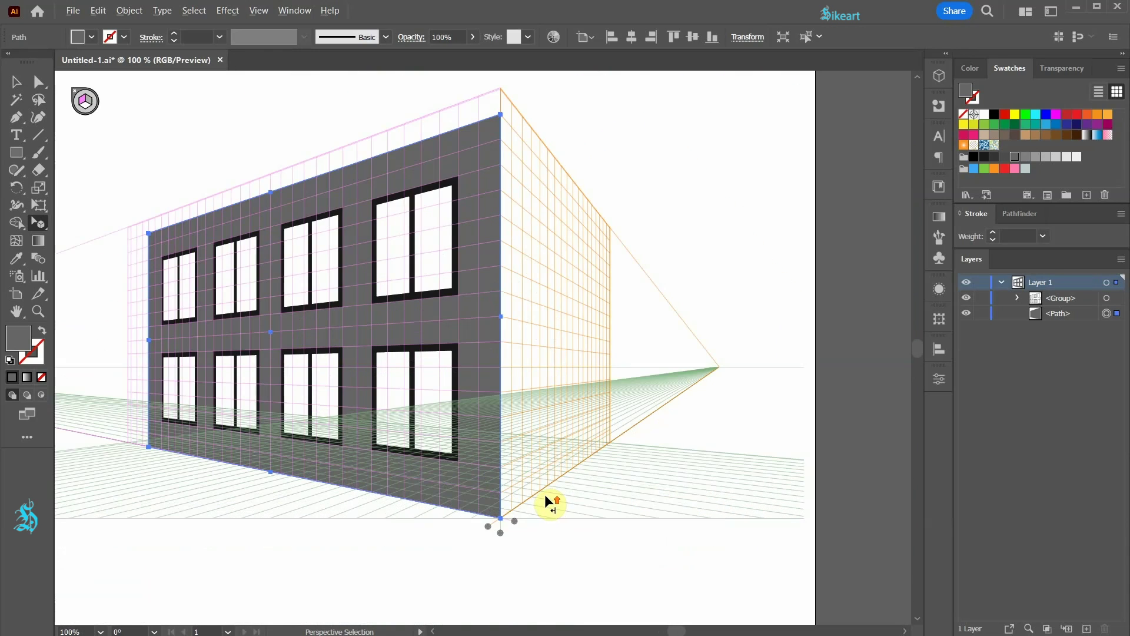
{"action": "left_click_drag", "start_coordinate": [547, 505], "coordinate": [607, 452]}
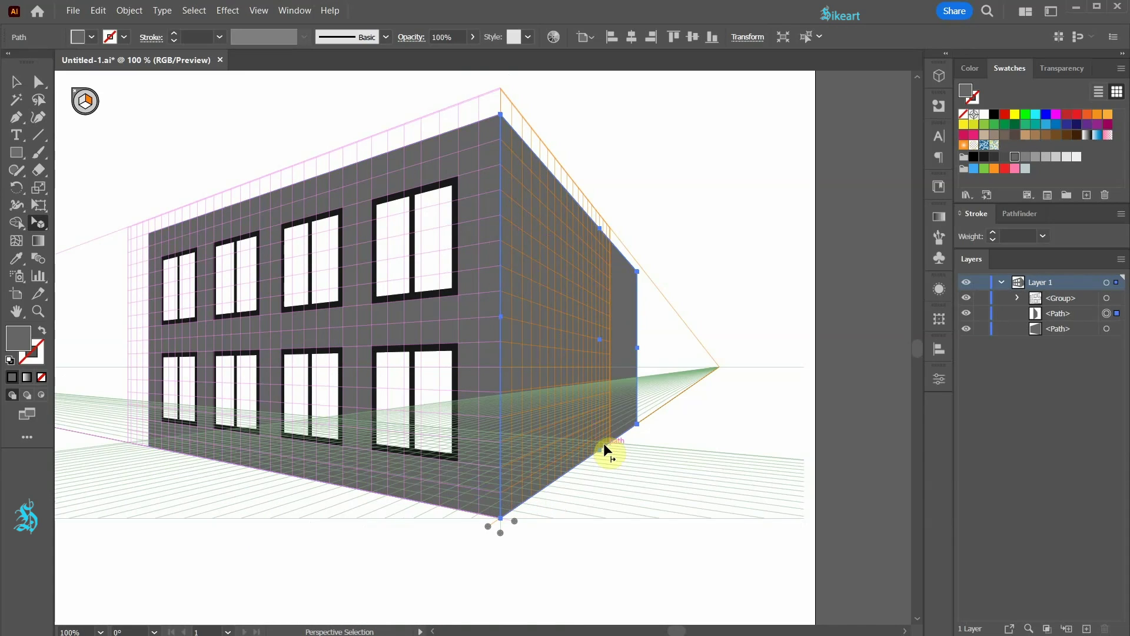
{"action": "key", "text": "ctrl+z"}
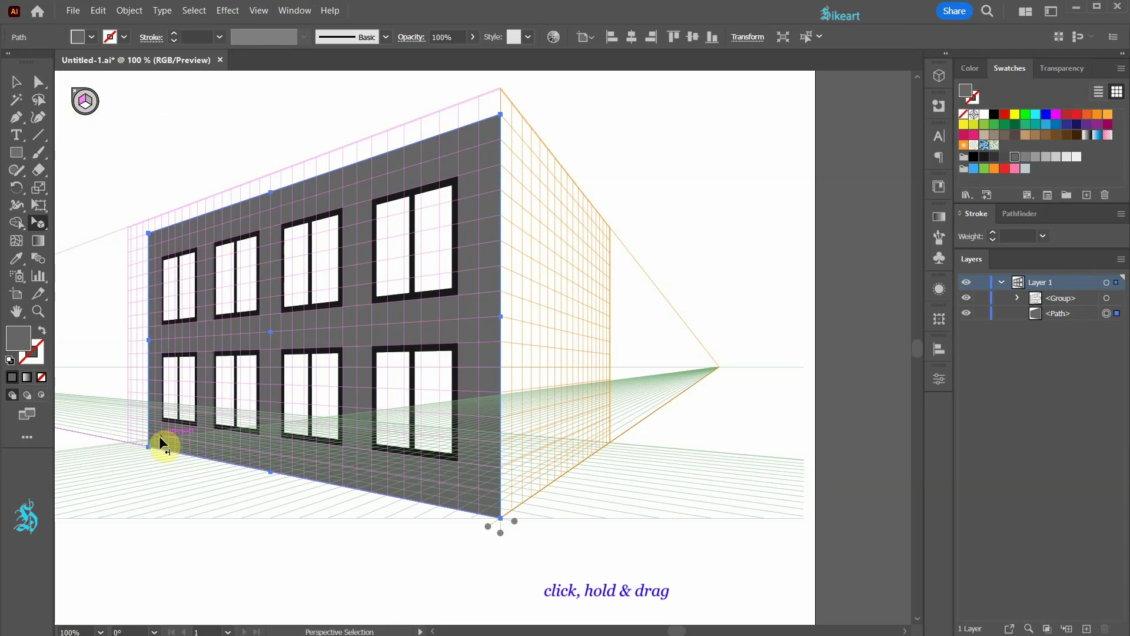
- Duplicate the gray left wall rectangle onto the right grid plane, snapping the copy to the building's front corner
{"action": "left_click_drag", "start_coordinate": [160, 437], "coordinate": [249, 520]}
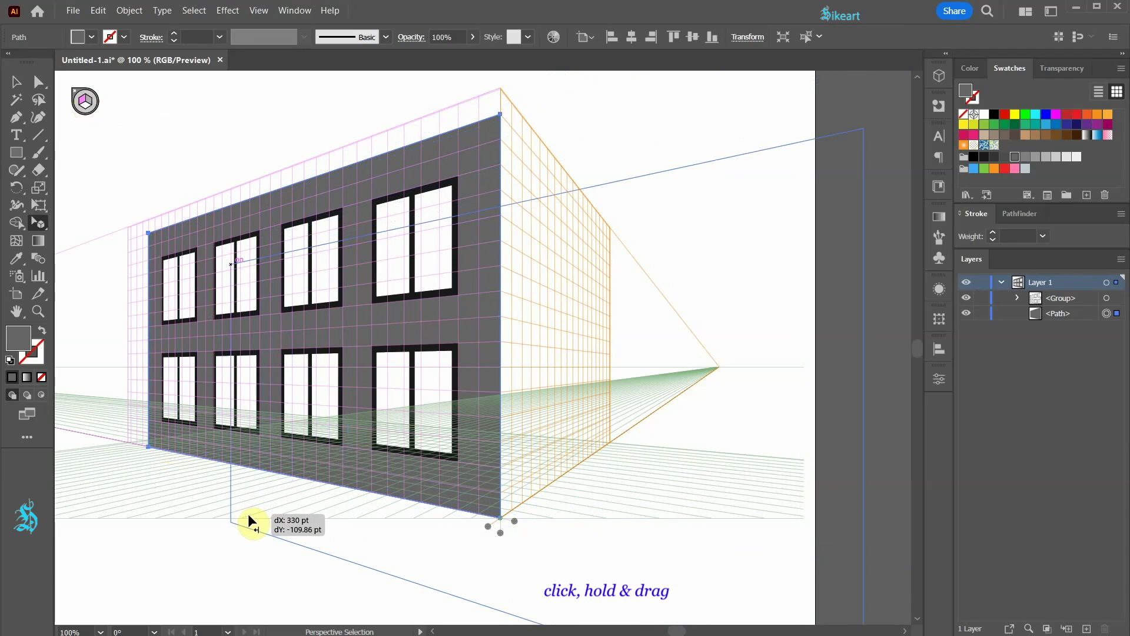
{"action": "key", "text": "3"}
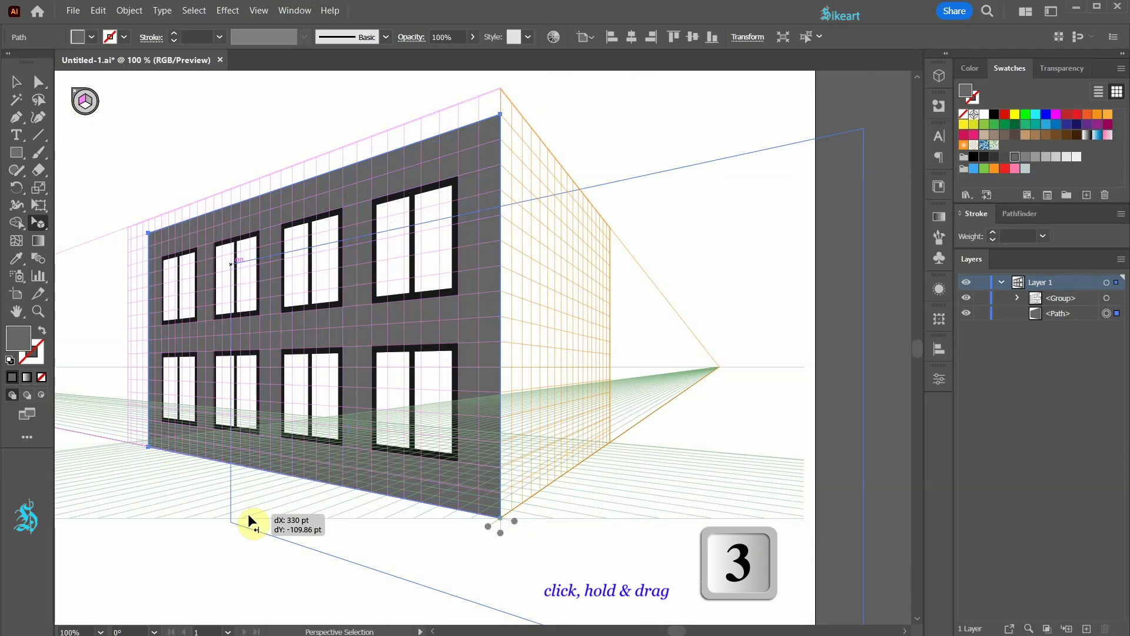
{"action": "left_click_drag", "start_coordinate": [250, 520], "coordinate": [250, 522]}
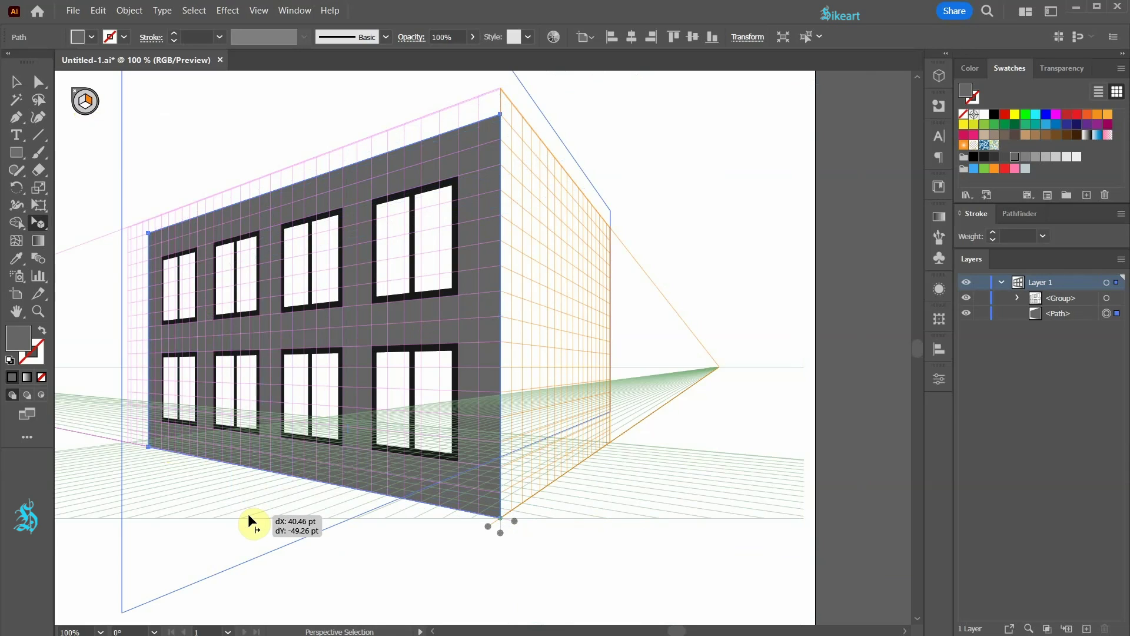
{"action": "left_click_drag", "start_coordinate": [248, 521], "coordinate": [520, 489]}
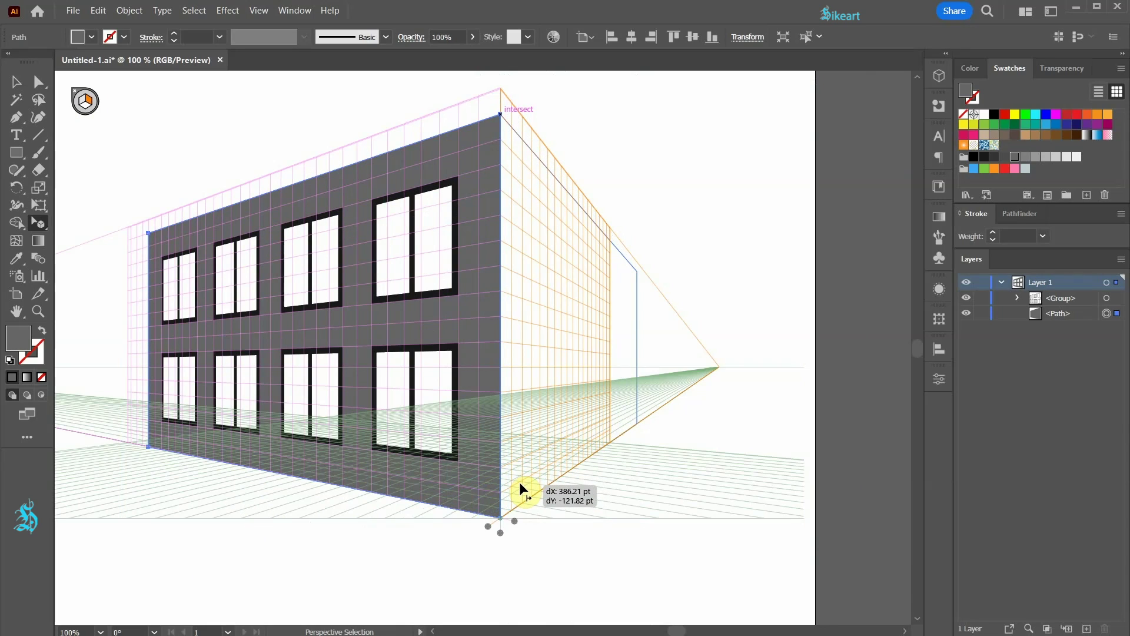
{"action": "key", "text": "alt"}
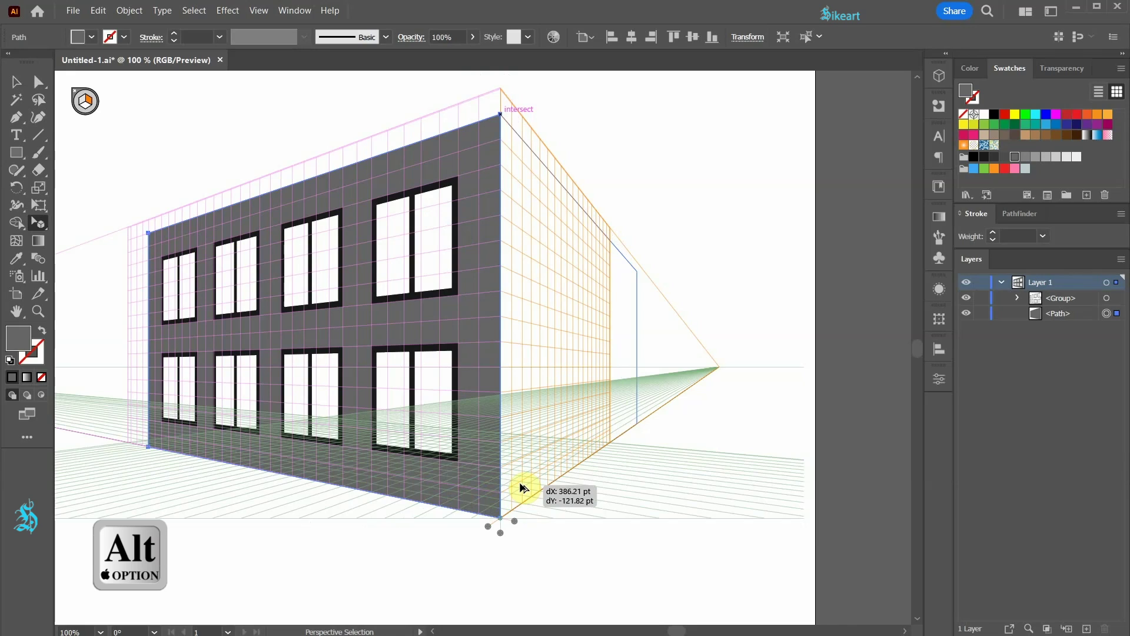
{"action": "left_click_drag", "start_coordinate": [522, 487], "coordinate": [522, 487]}
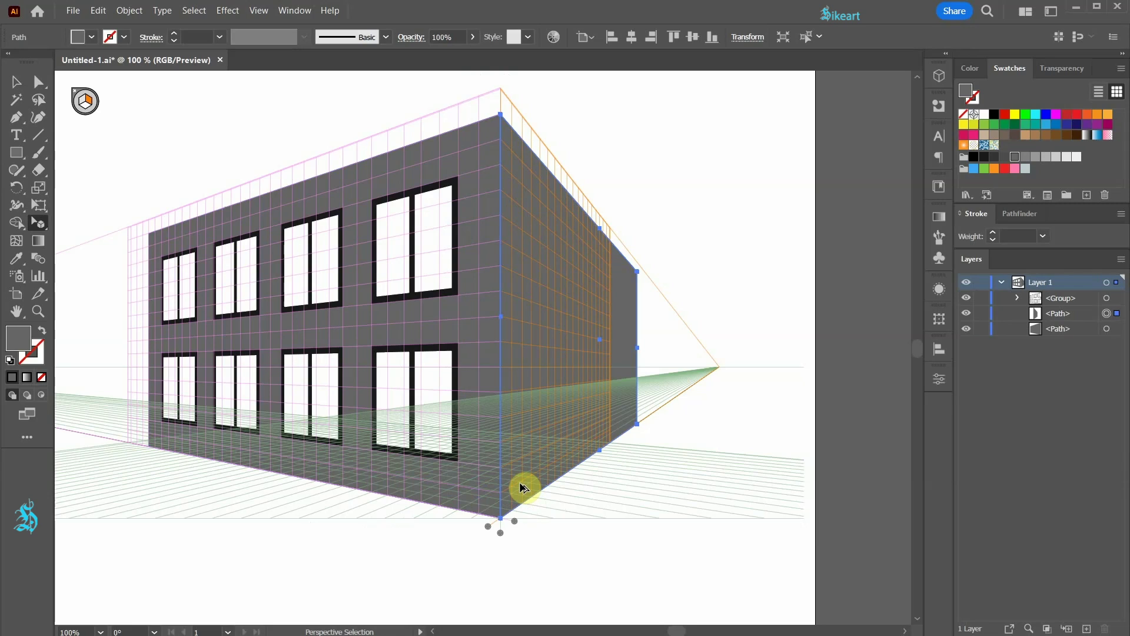
- Narrow the right wall by moving its far edge's middle reference point inward, snapping it to a gridline intersection just inside the grid's edge
{"action": "left_click_drag", "start_coordinate": [638, 347], "coordinate": [592, 348]}
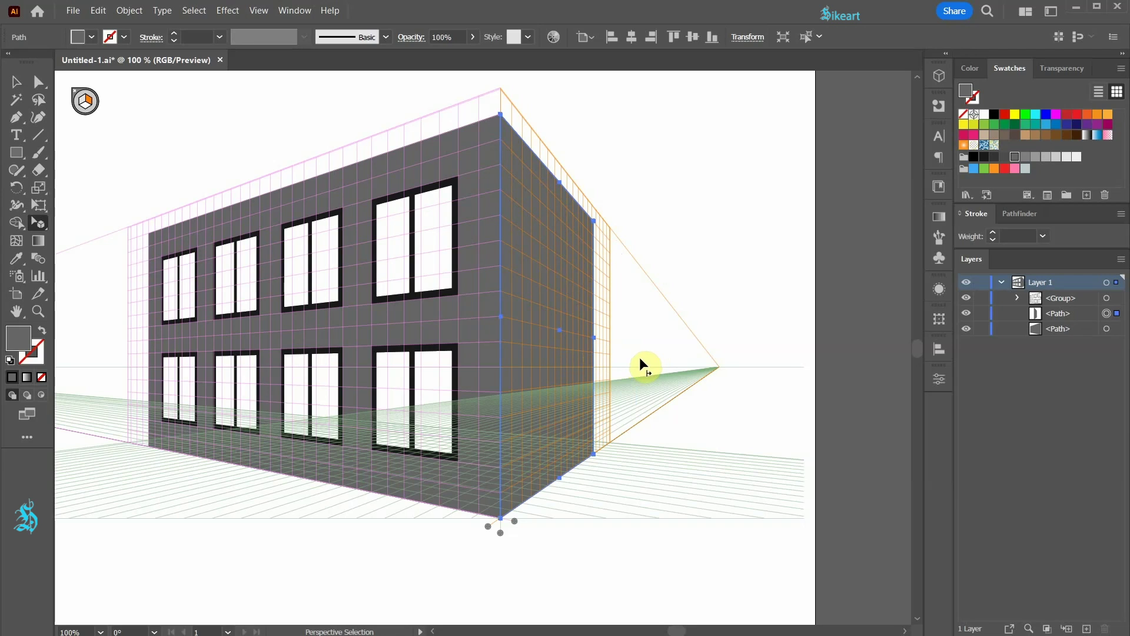
{"action": "scroll", "coordinate": [598, 357], "scroll_direction": "up", "scroll_amount": 2}
{"action": "scroll", "coordinate": [598, 362], "scroll_direction": "up", "scroll_amount": 4}
{"action": "left_click_drag", "start_coordinate": [578, 268], "coordinate": [596, 270]}
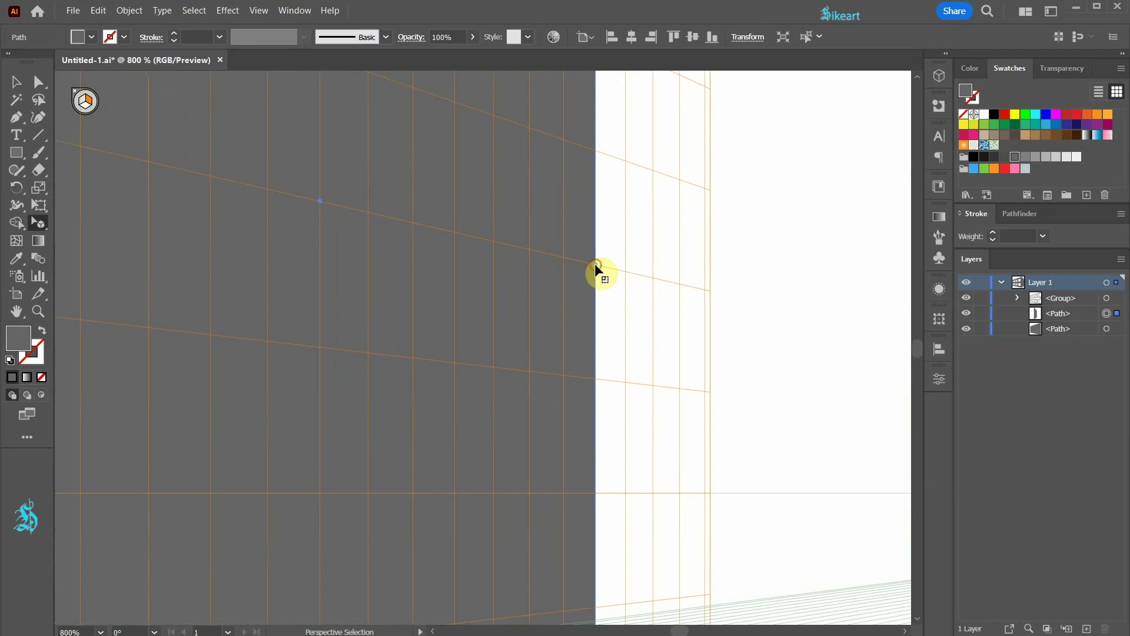
- Group the gray left wall together with its two rows of windows
{"action": "key", "text": "ctrl+shift+a"}
{"action": "key", "text": "ctrl+0"}
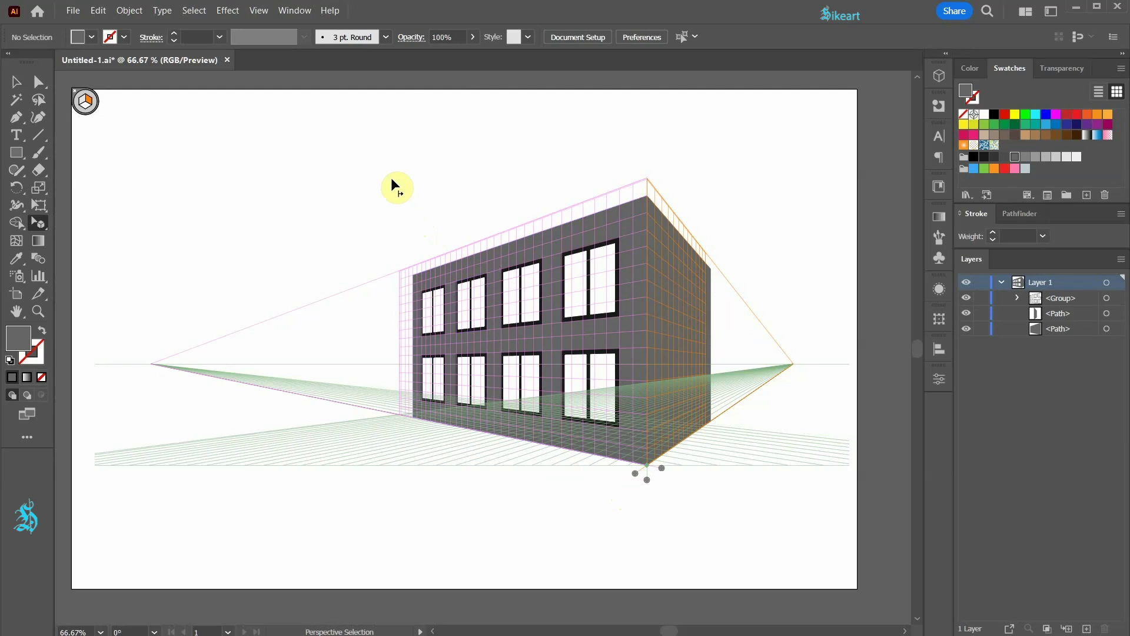
{"action": "left_click_drag", "start_coordinate": [412, 256], "coordinate": [640, 466]}
{"action": "key", "text": "ctrl+g"}
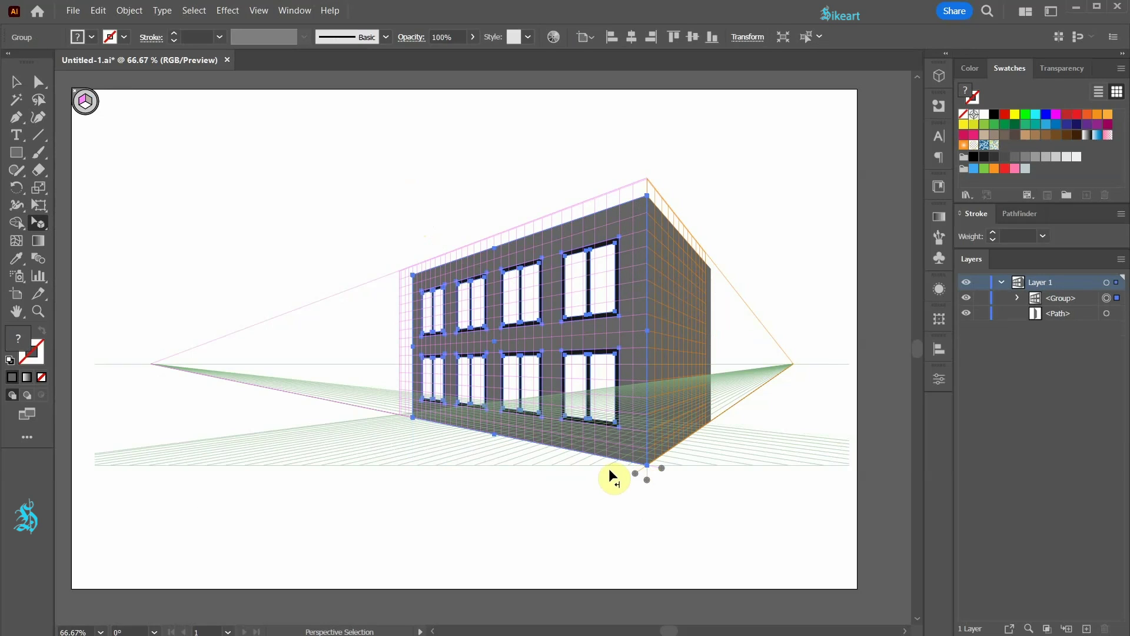
{"action": "left_click_drag", "start_coordinate": [618, 458], "coordinate": [511, 415]}
{"action": "key", "text": "ctrl"}
{"action": "key", "text": "ctrl+z"}
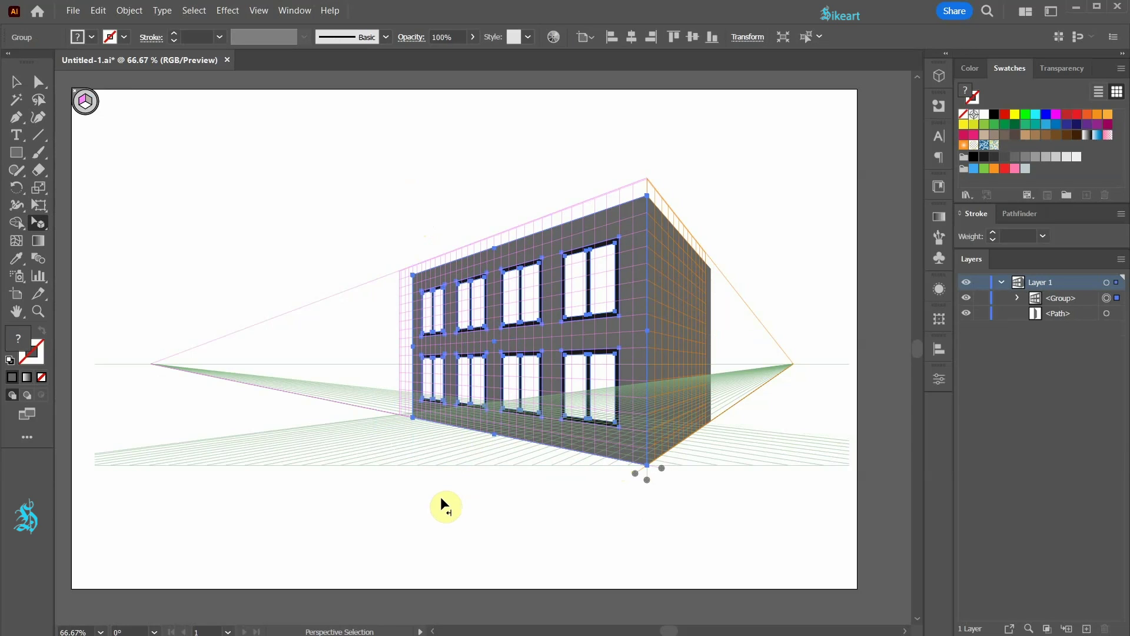
{"action": "key", "text": "ctrl+1"}
{"action": "left_click_drag", "start_coordinate": [647, 464], "coordinate": [405, 416]}
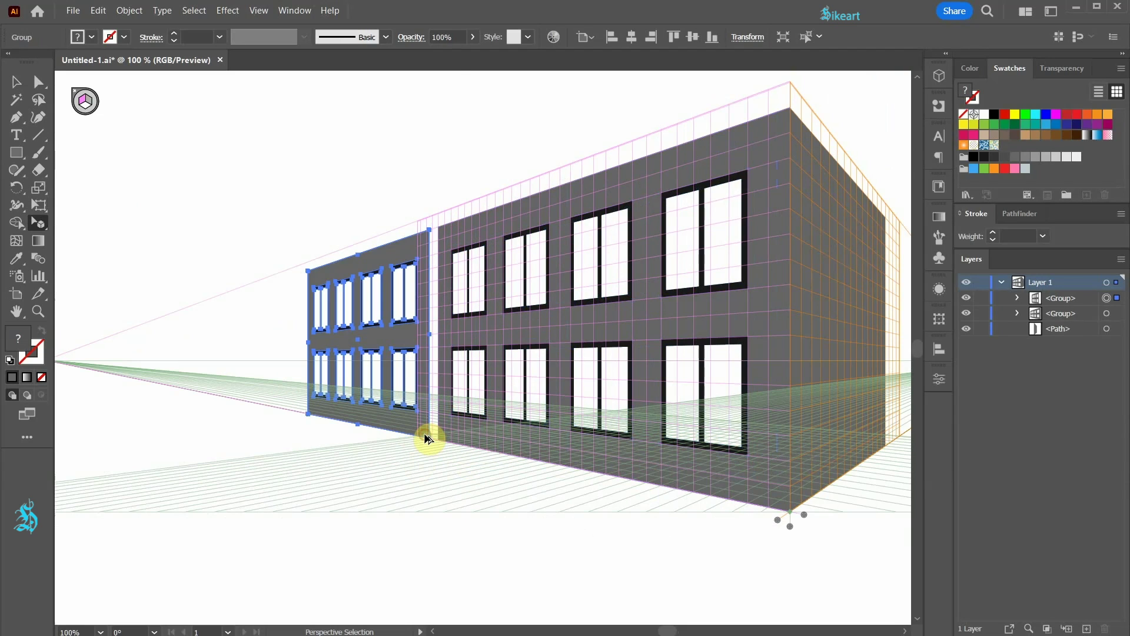
{"action": "key", "text": "ctrl+z"}
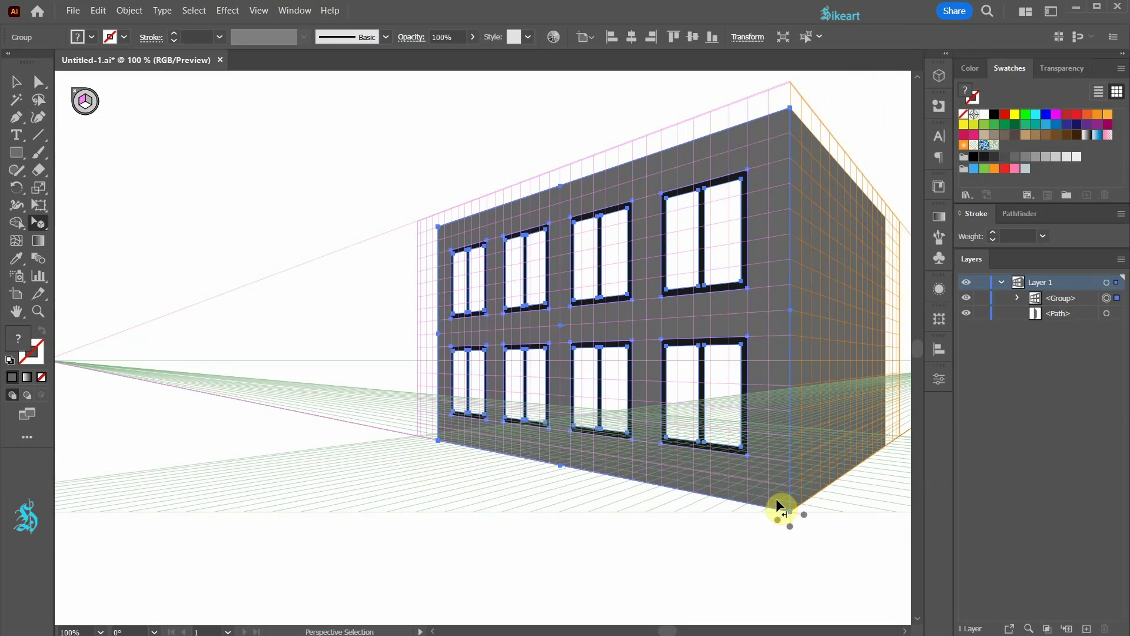
- Duplicate the left wall group about 946 pt along the left plane toward the left vanishing point
{"action": "left_click_drag", "start_coordinate": [776, 500], "coordinate": [424, 435]}
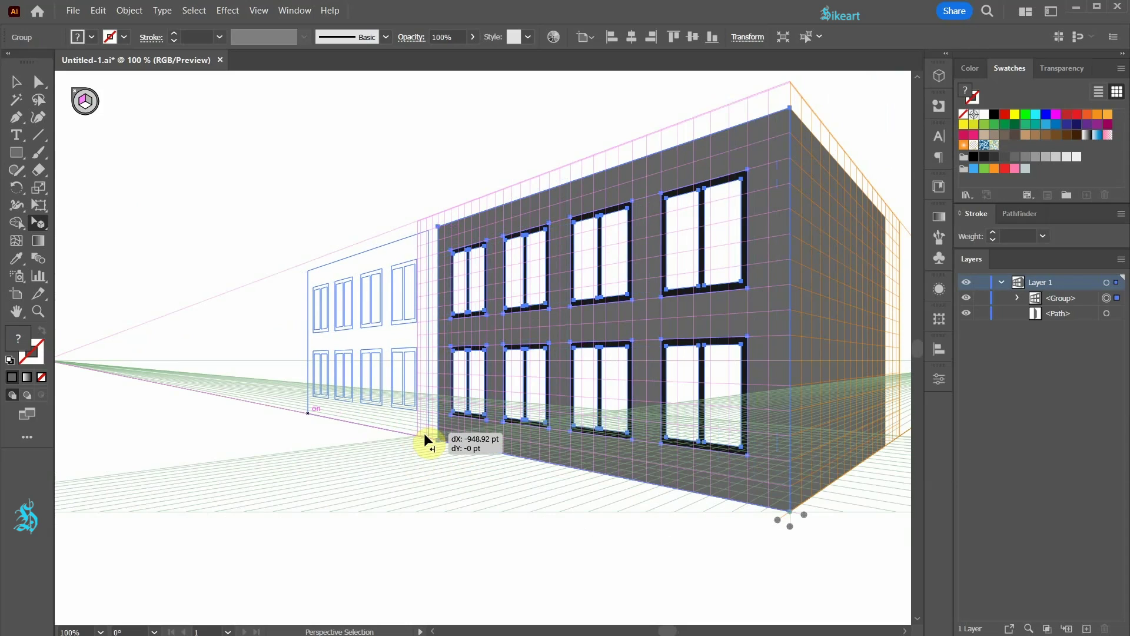
{"action": "left_click_drag", "start_coordinate": [424, 434], "coordinate": [425, 436]}
{"action": "key", "text": "alt"}
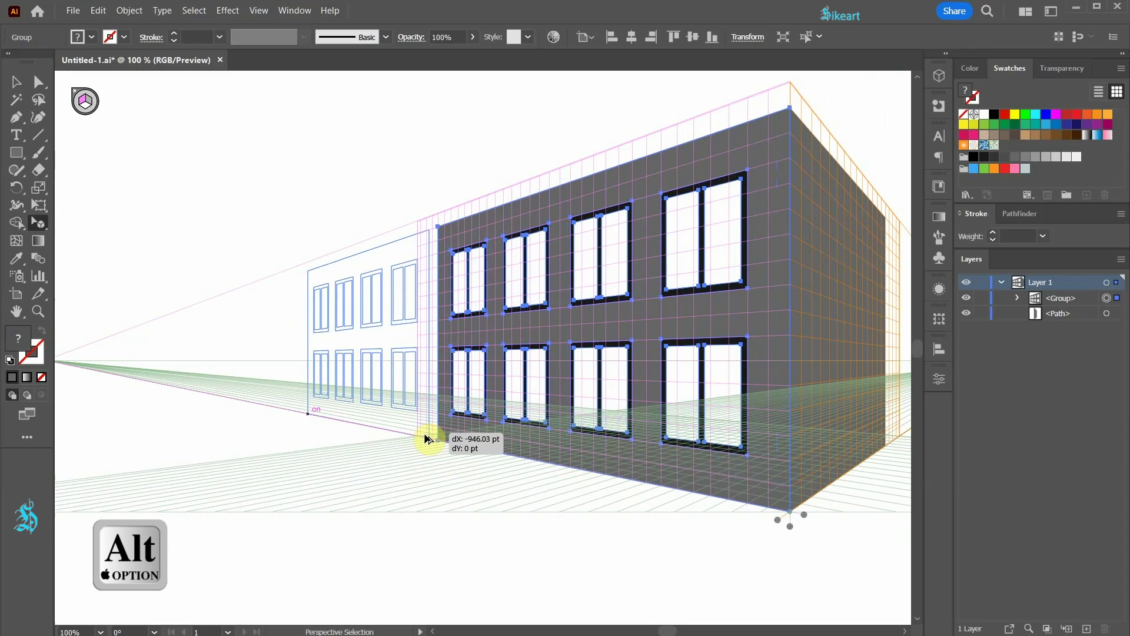
{"action": "left_click_drag", "start_coordinate": [427, 439], "coordinate": [427, 439]}
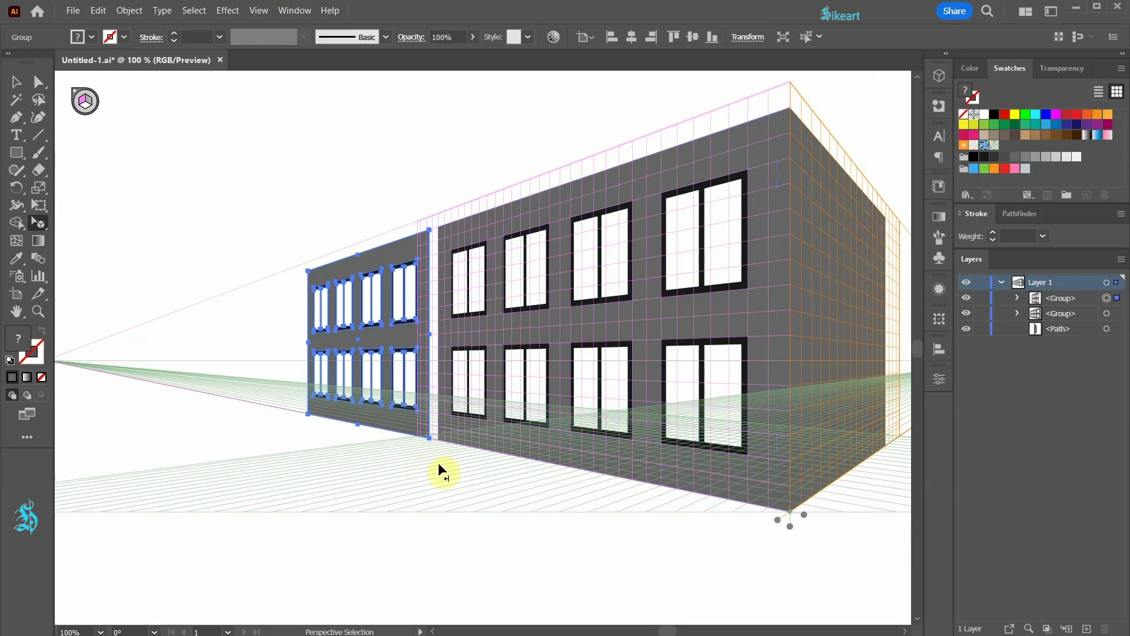
- Move the duplicated wall section along the plane until its near edge meets the original wall, closing the gap
{"action": "scroll", "coordinate": [422, 453], "scroll_direction": "up", "scroll_amount": 4}
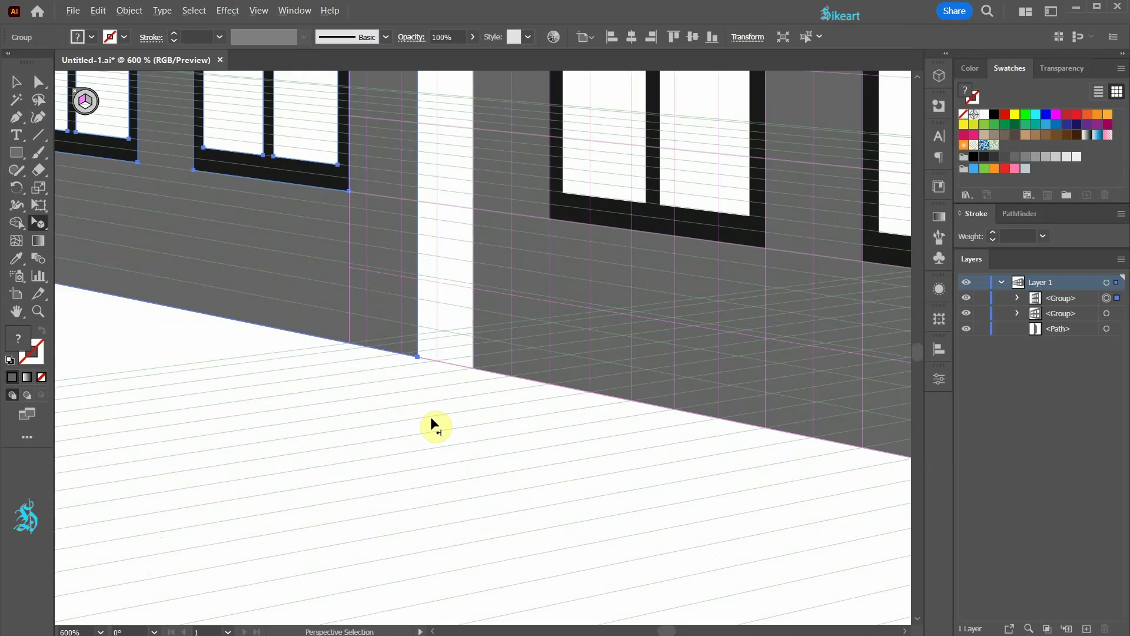
{"action": "scroll", "coordinate": [434, 424], "scroll_direction": "up", "scroll_amount": 1}
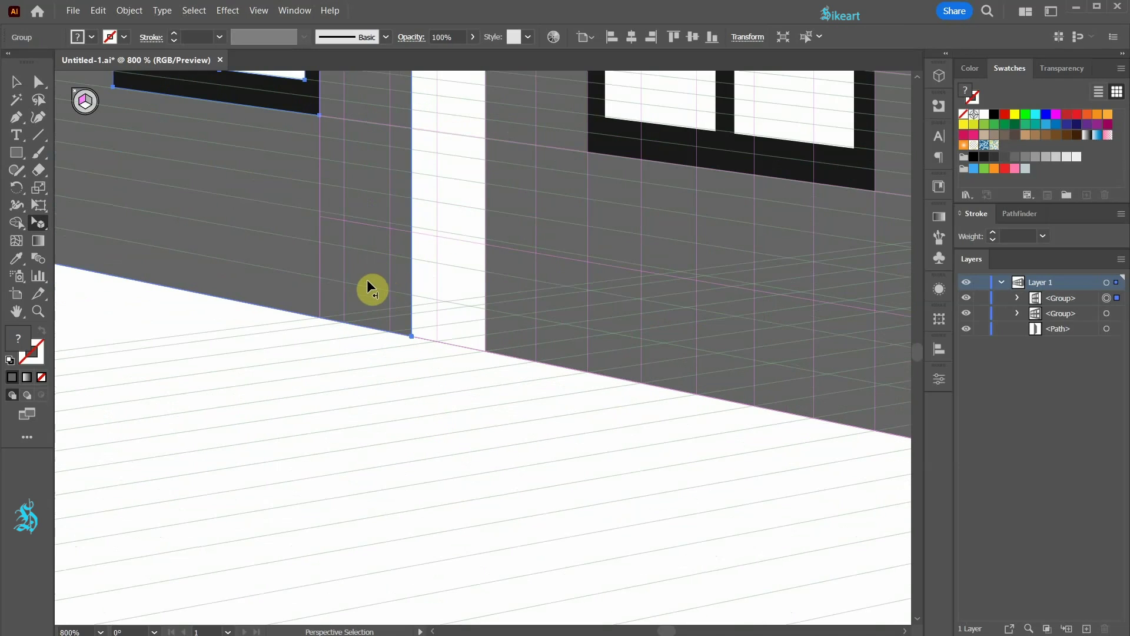
{"action": "left_click_drag", "start_coordinate": [372, 273], "coordinate": [443, 292]}
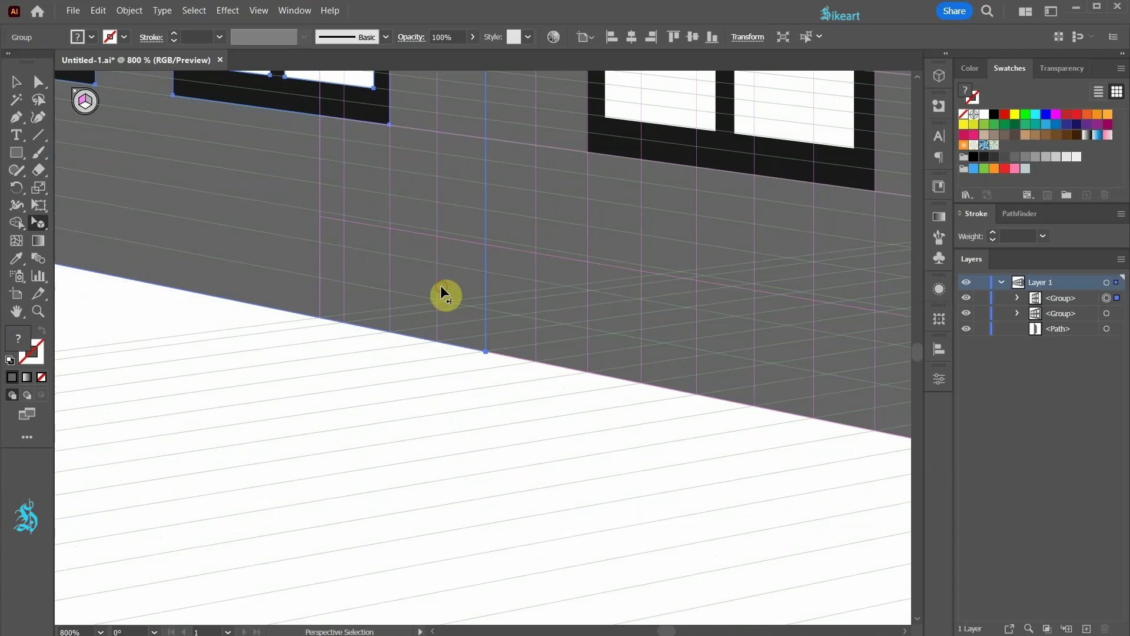
- Turn off Snap to Grid for the perspective grid
{"action": "left_click", "coordinate": [258, 11]}
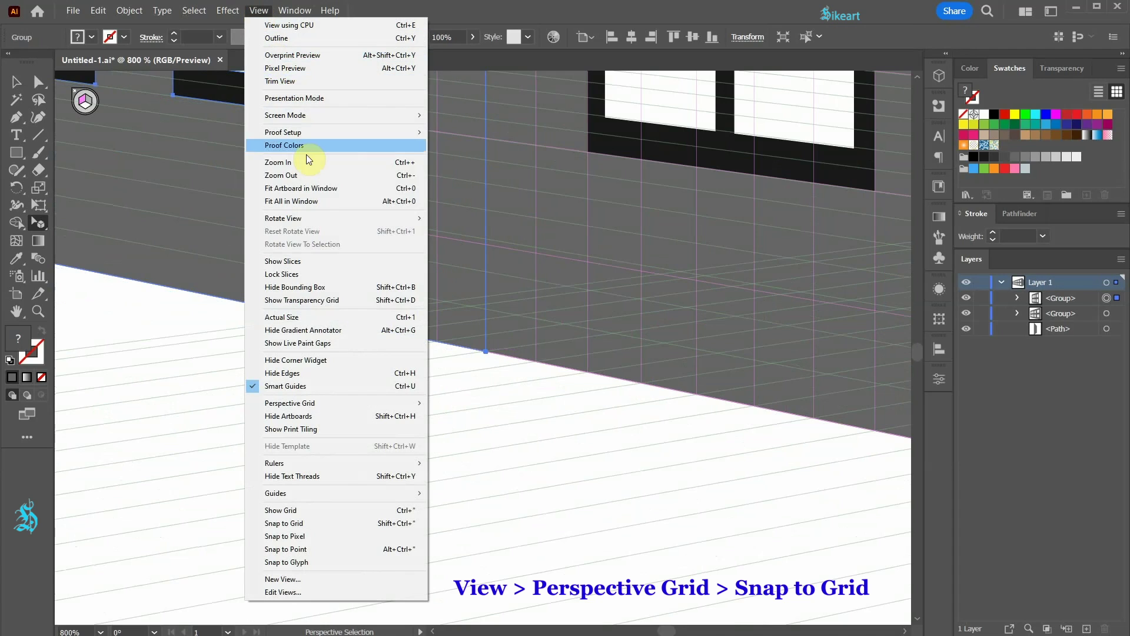
{"action": "mouse_move", "coordinate": [383, 404]}
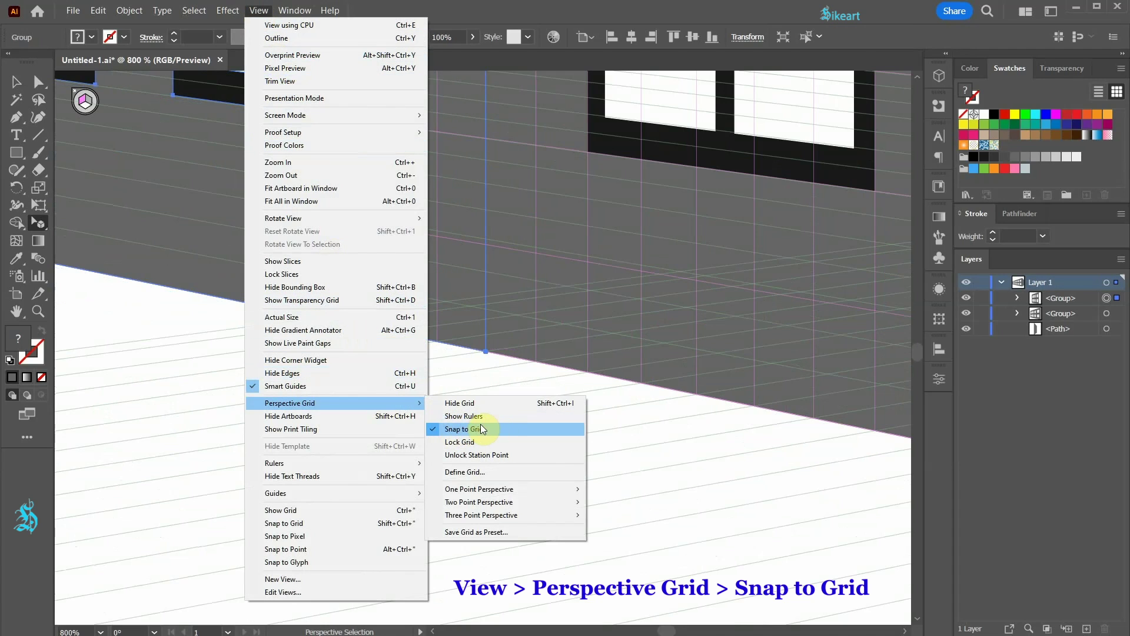
{"action": "left_click", "coordinate": [533, 429]}
{"action": "scroll", "coordinate": [533, 428], "scroll_direction": "down", "scroll_amount": 7}
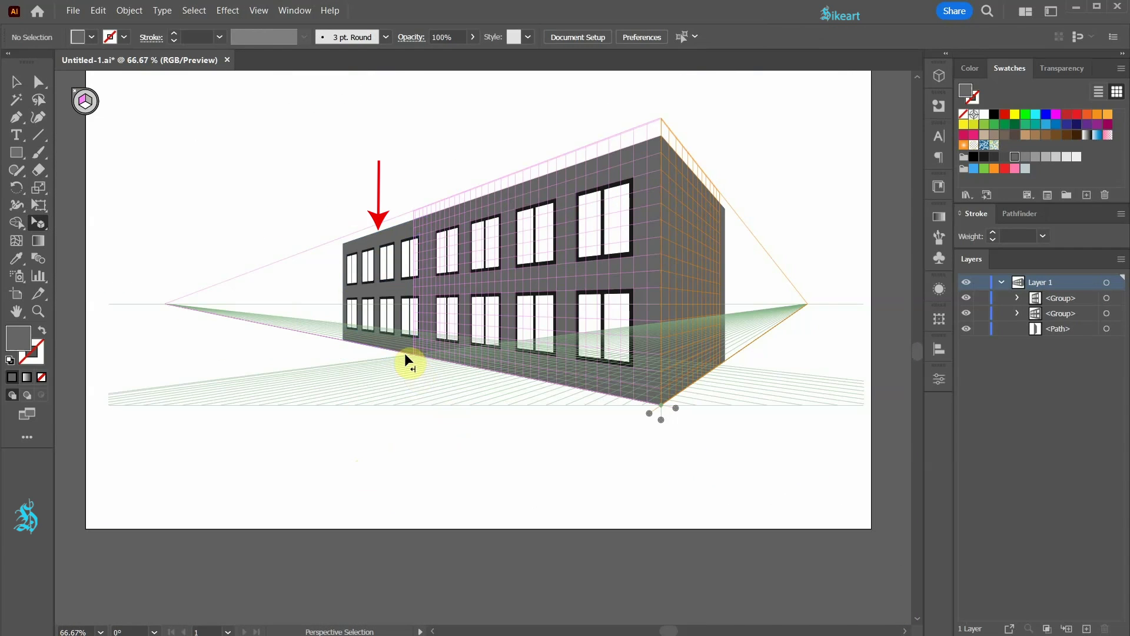
- Select the duplicated far wall section and move the left grid plane to match it
{"action": "left_click_drag", "start_coordinate": [408, 360], "coordinate": [419, 443]}
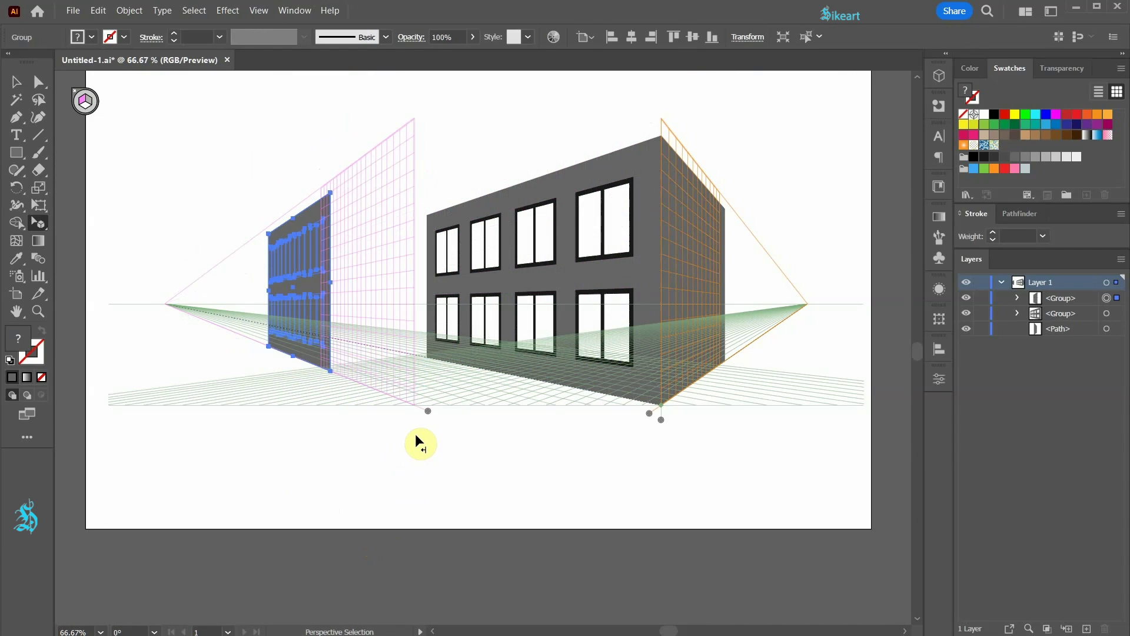
{"action": "key", "text": "ctrl+z"}
{"action": "left_click", "coordinate": [404, 353]}
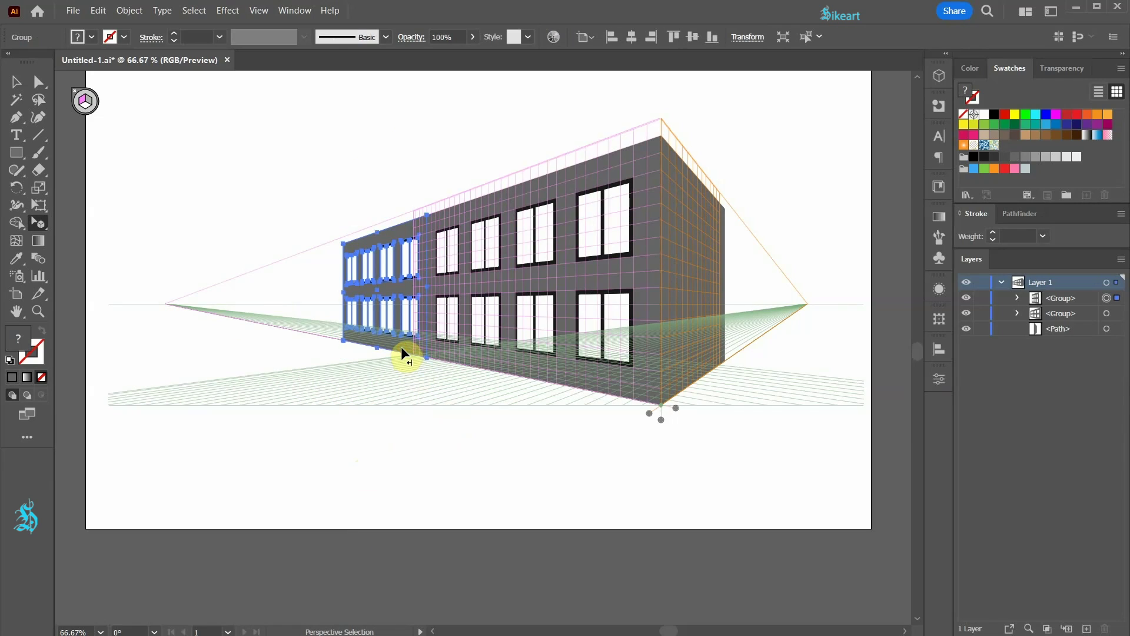
{"action": "right_click", "coordinate": [365, 289]}
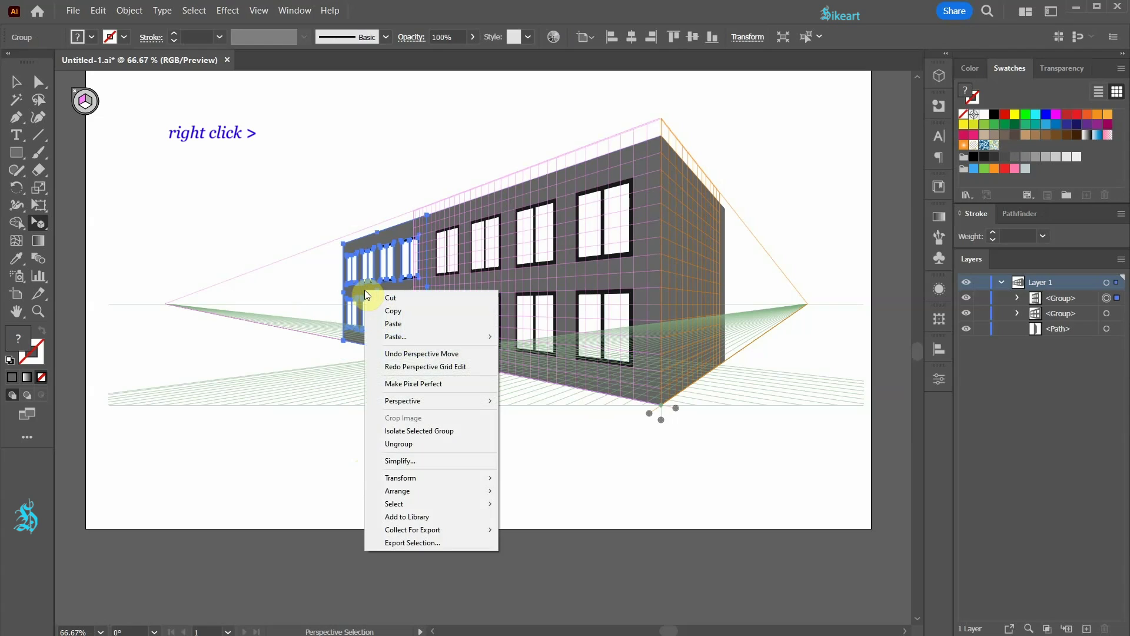
{"action": "mouse_move", "coordinate": [474, 399]}
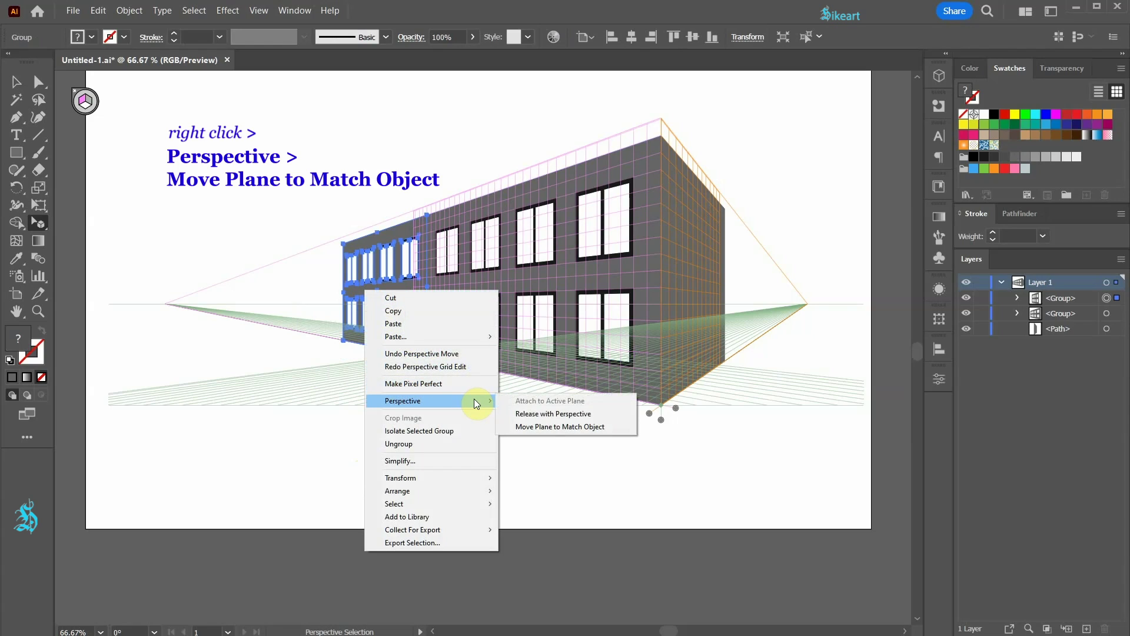
{"action": "left_click", "coordinate": [597, 427]}
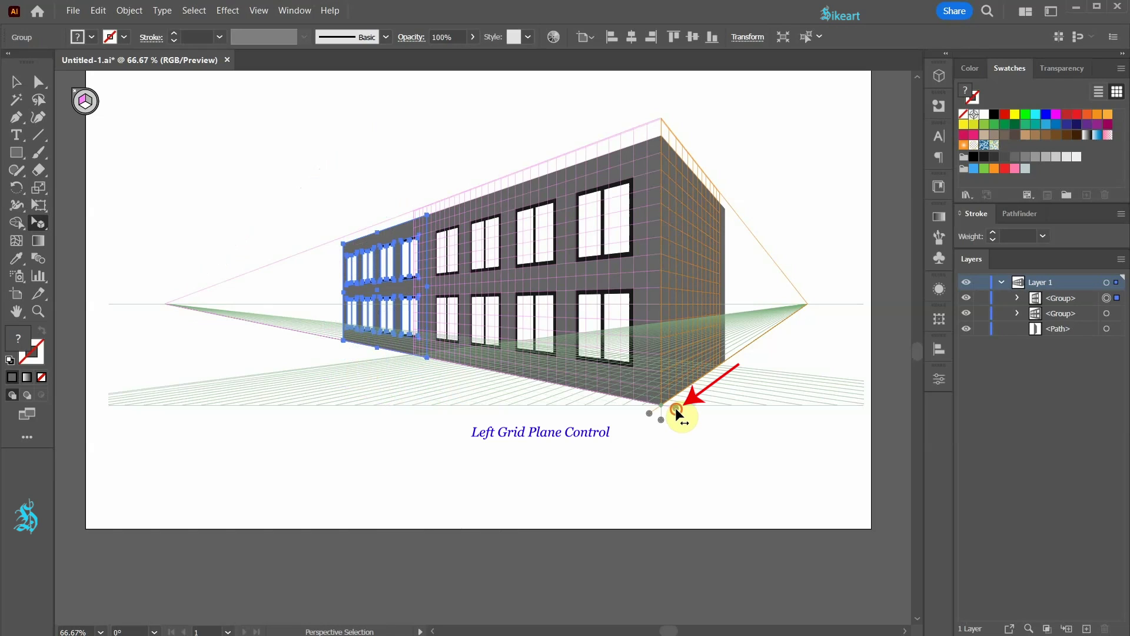
- Shift the left grid plane together with the selected far wall section about 387 pt outward, away from the original wall
{"action": "left_click_drag", "start_coordinate": [676, 408], "coordinate": [417, 443]}
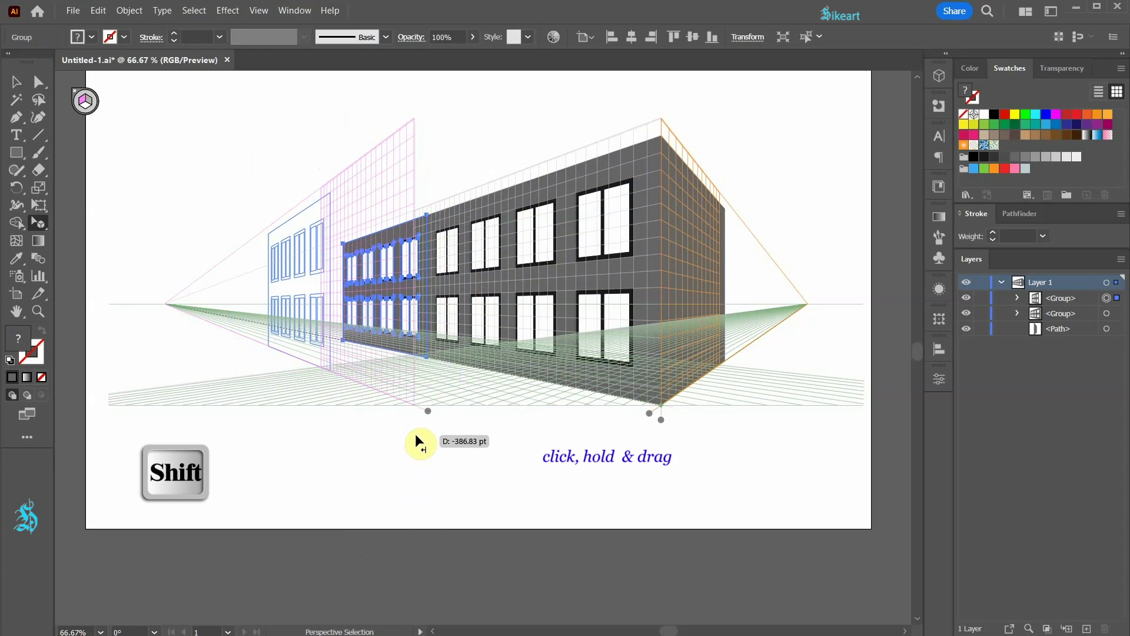
{"action": "left_click_drag", "start_coordinate": [417, 442], "coordinate": [417, 442]}
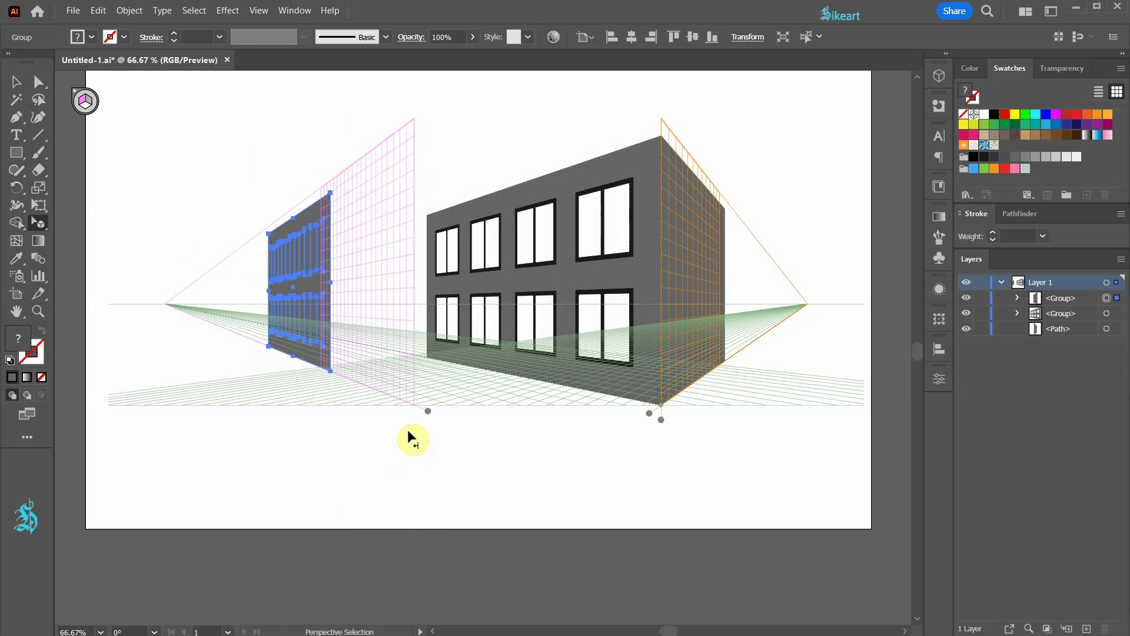
{"action": "scroll", "coordinate": [297, 297], "scroll_direction": "up", "scroll_amount": 2}
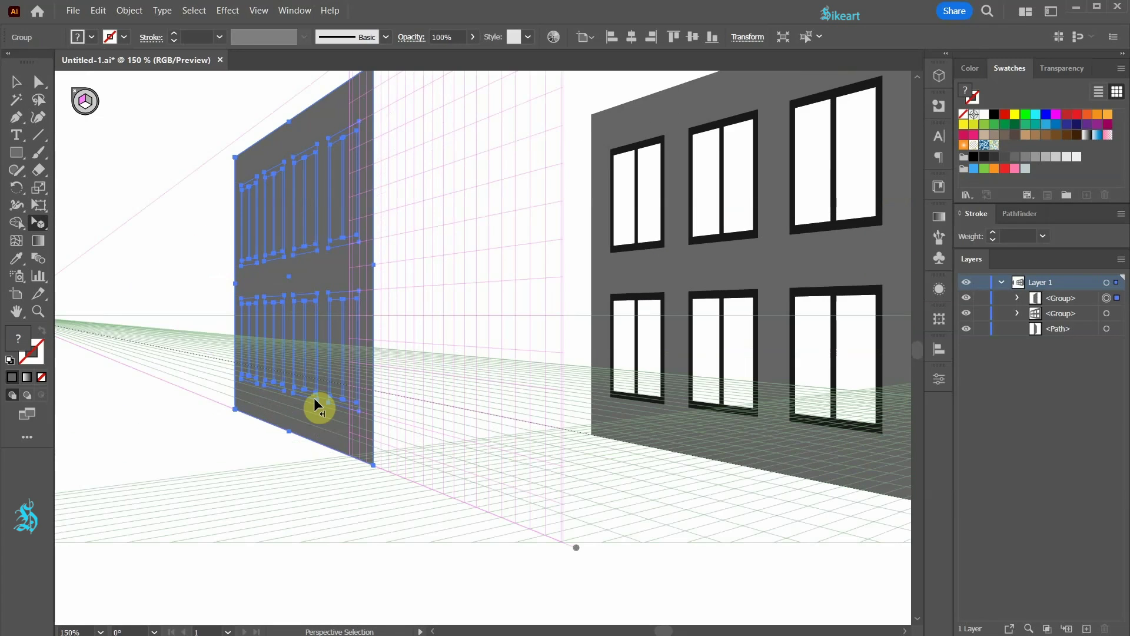
{"action": "scroll", "coordinate": [285, 362], "scroll_direction": "down", "scroll_amount": 1}
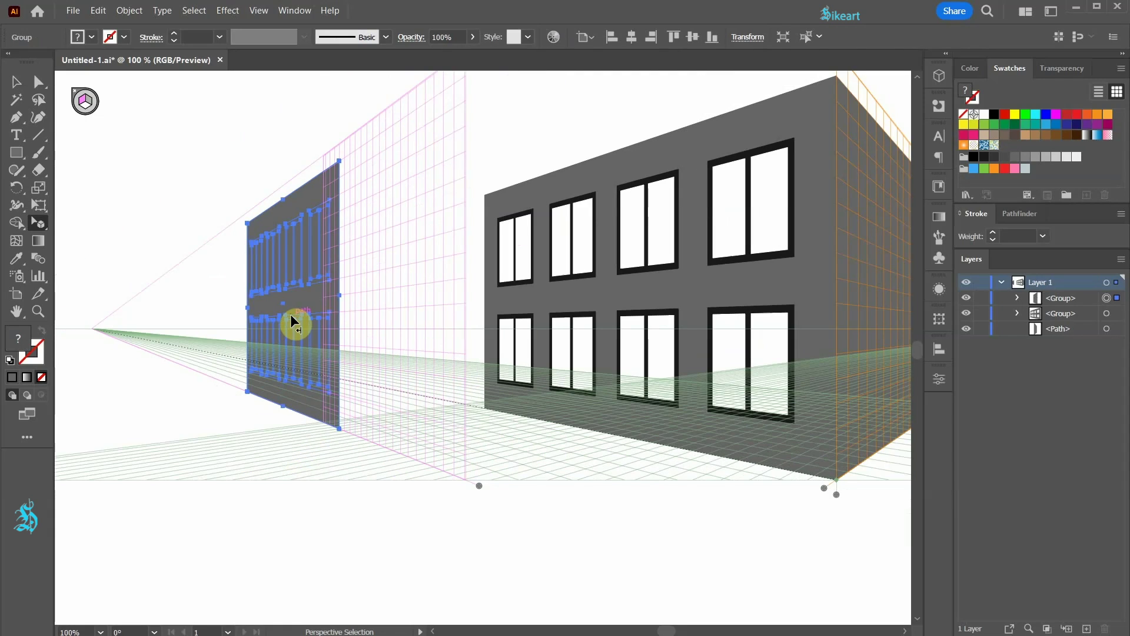
- Reorder the duplicated far wall group so its gray wall shape sits beneath the windows
{"action": "left_click", "coordinate": [1019, 298]}
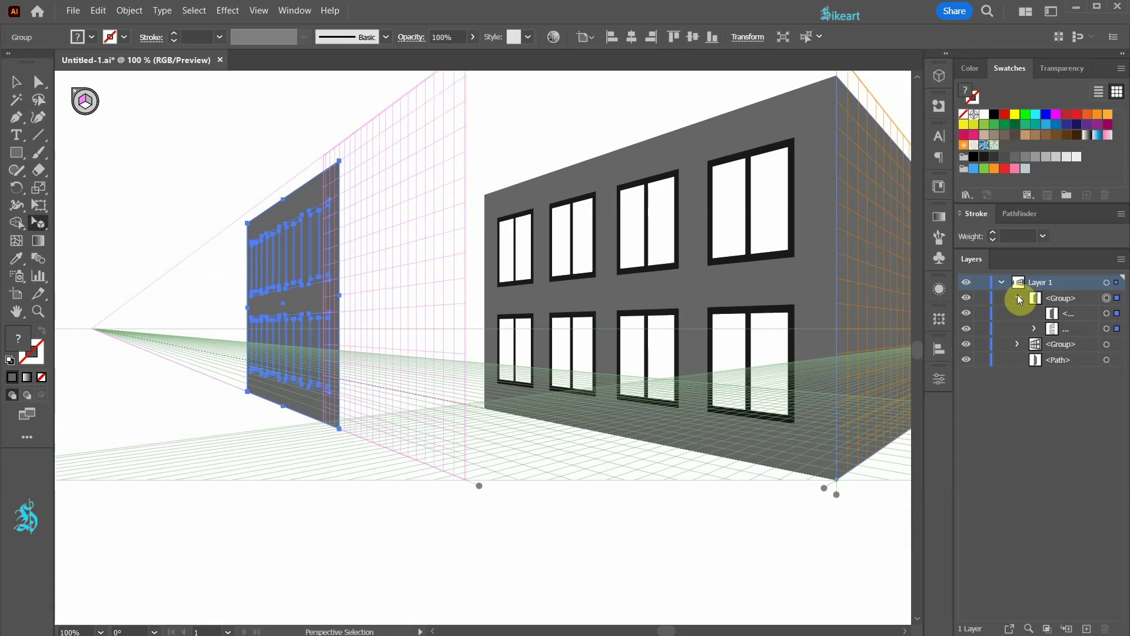
{"action": "left_click", "coordinate": [1106, 313]}
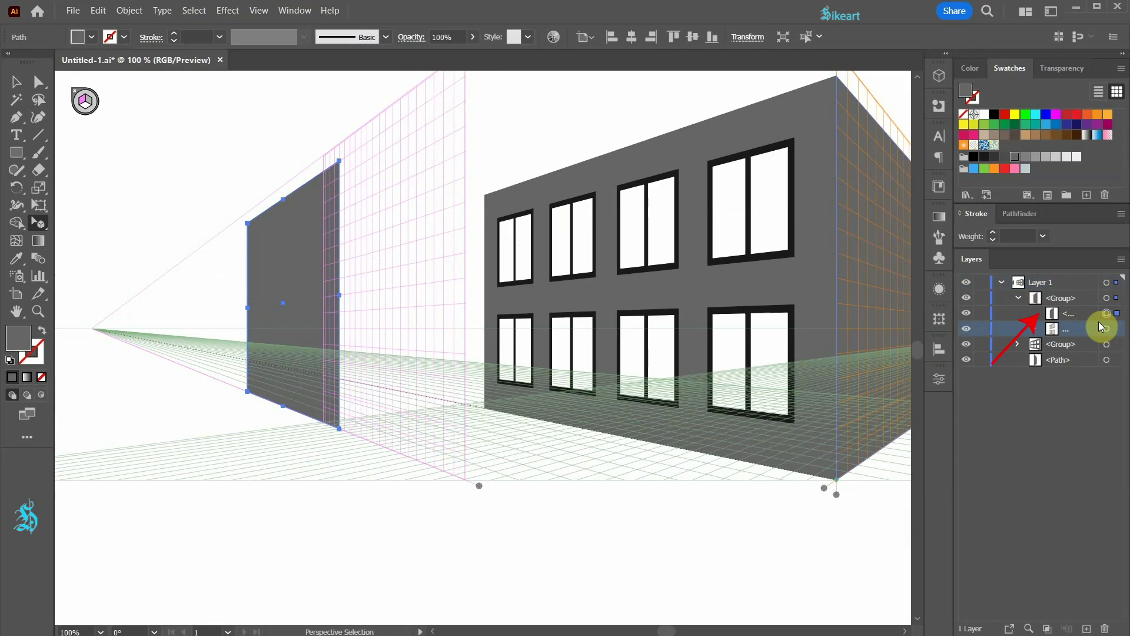
{"action": "left_click", "coordinate": [1089, 316]}
{"action": "left_click_drag", "start_coordinate": [1090, 317], "coordinate": [1090, 332]}
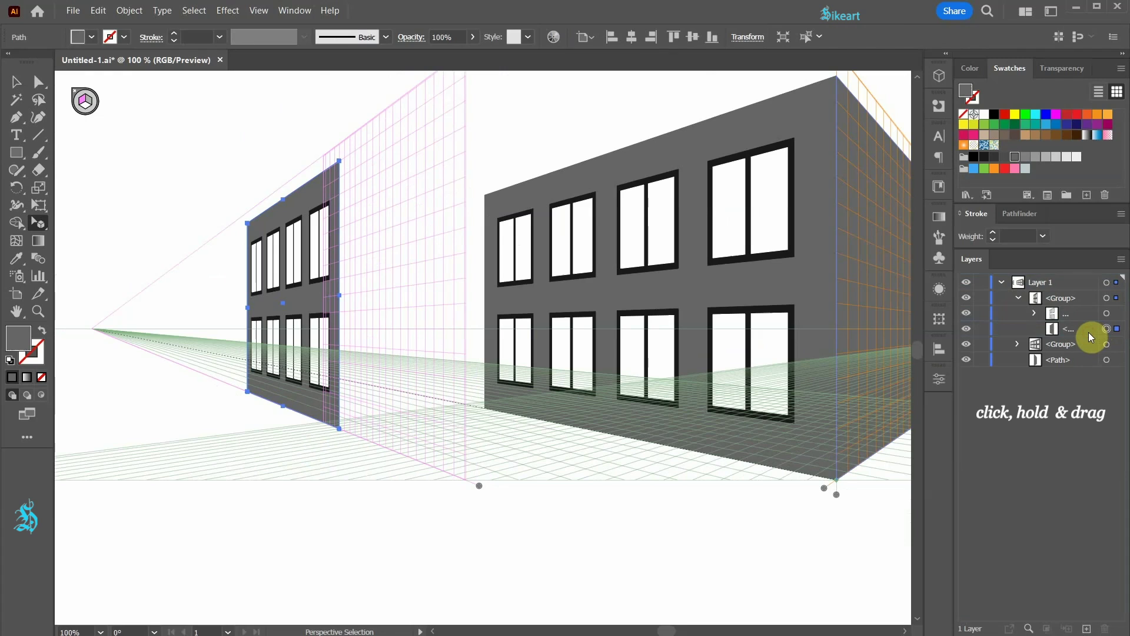
{"action": "left_click", "coordinate": [1018, 298]}
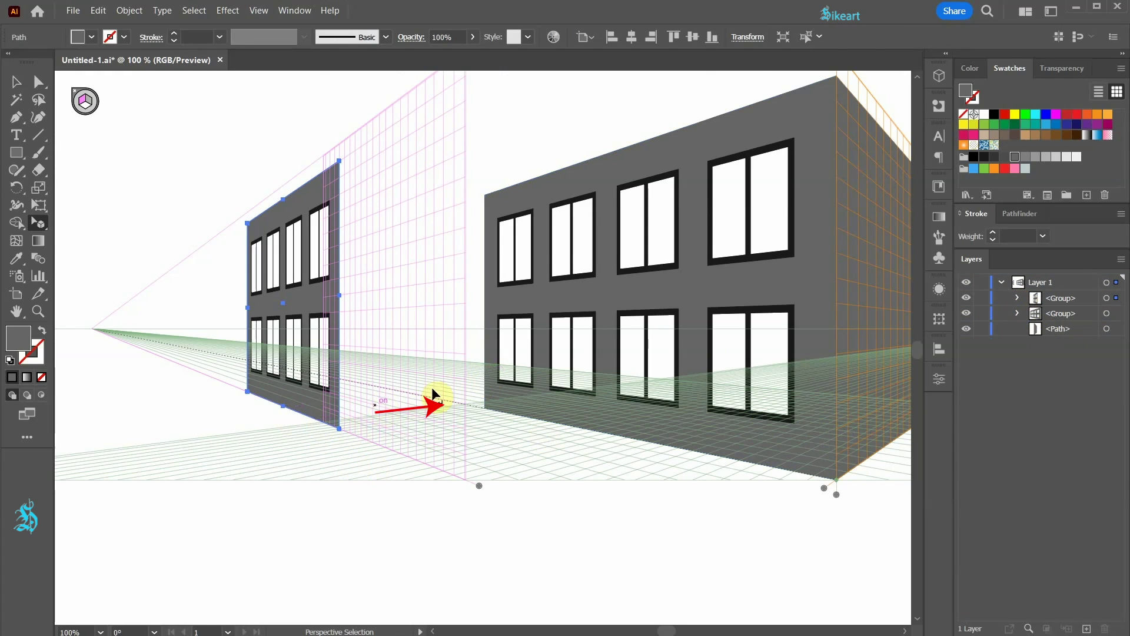
- Select the whole far wall group and shift it together with the left grid plane closer to the original wall, then deselect
{"action": "key", "text": "ctrl+equal"}
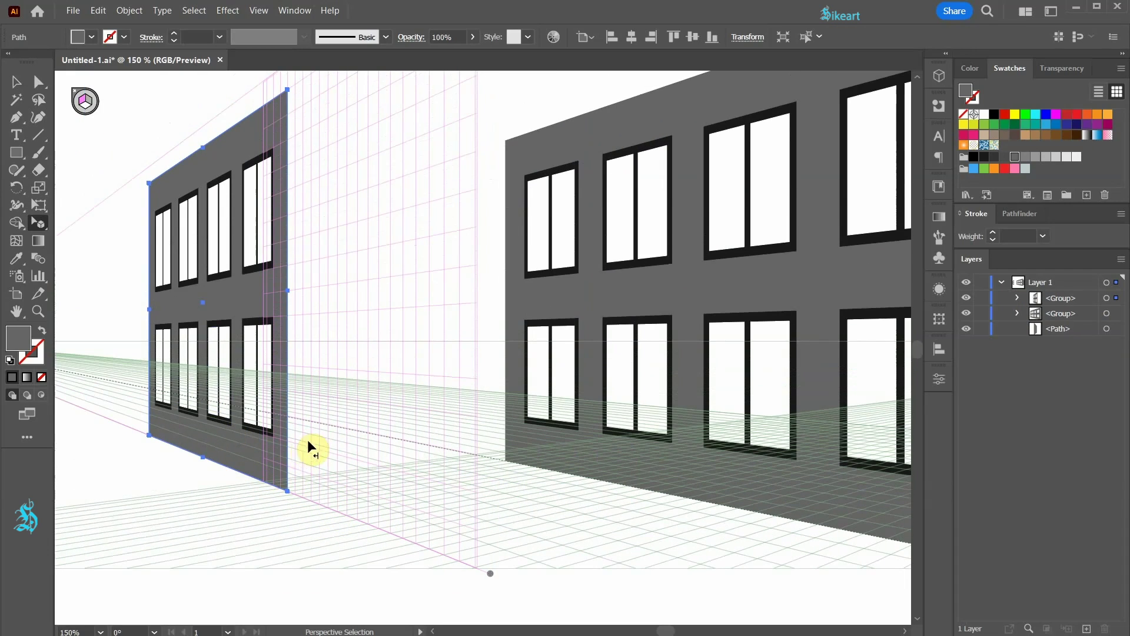
{"action": "left_click_drag", "start_coordinate": [118, 106], "coordinate": [412, 506]}
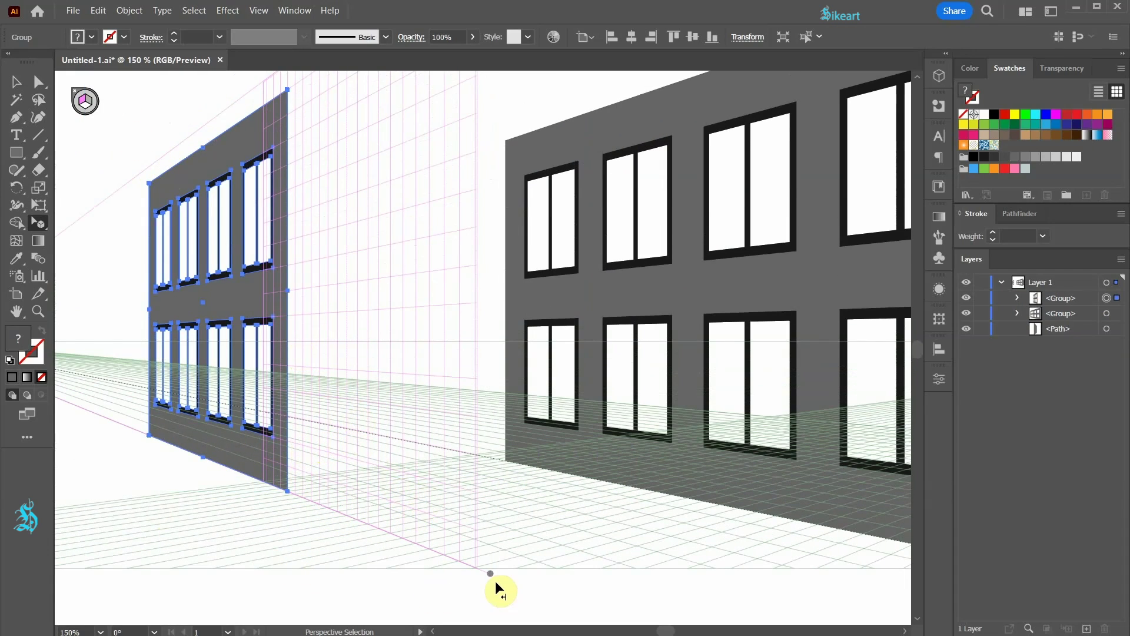
{"action": "left_click_drag", "start_coordinate": [490, 574], "coordinate": [639, 486]}
{"action": "key", "text": "ctrl+minus"}
{"action": "left_click", "coordinate": [487, 548]}
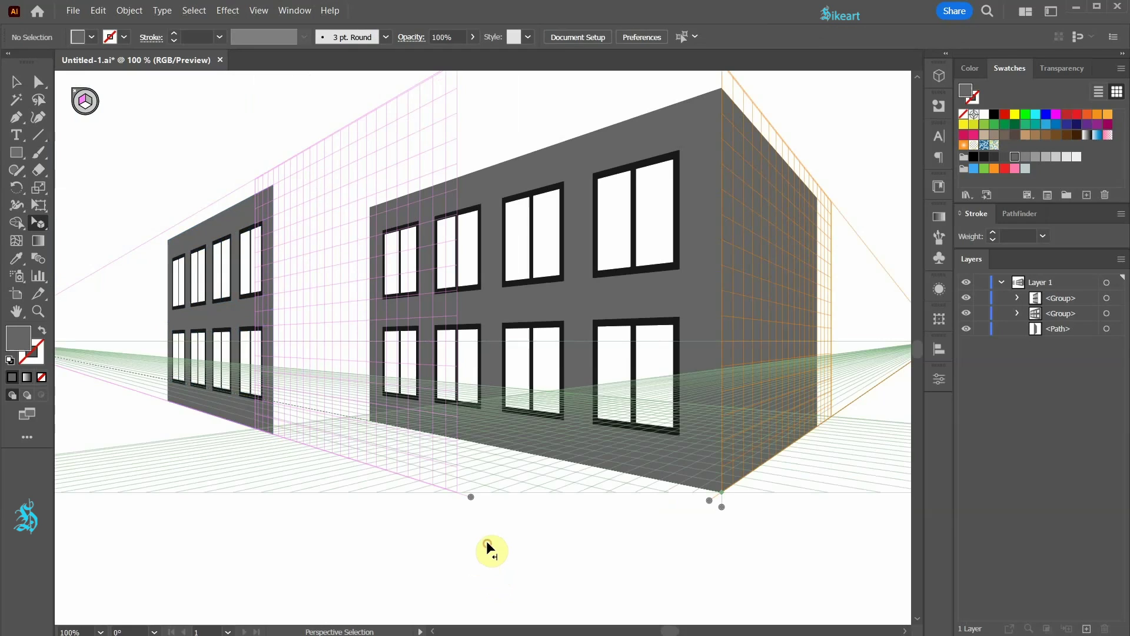
- Lock both windowed wall groups, the original wall and the far duplicate
{"action": "left_click", "coordinate": [786, 288]}
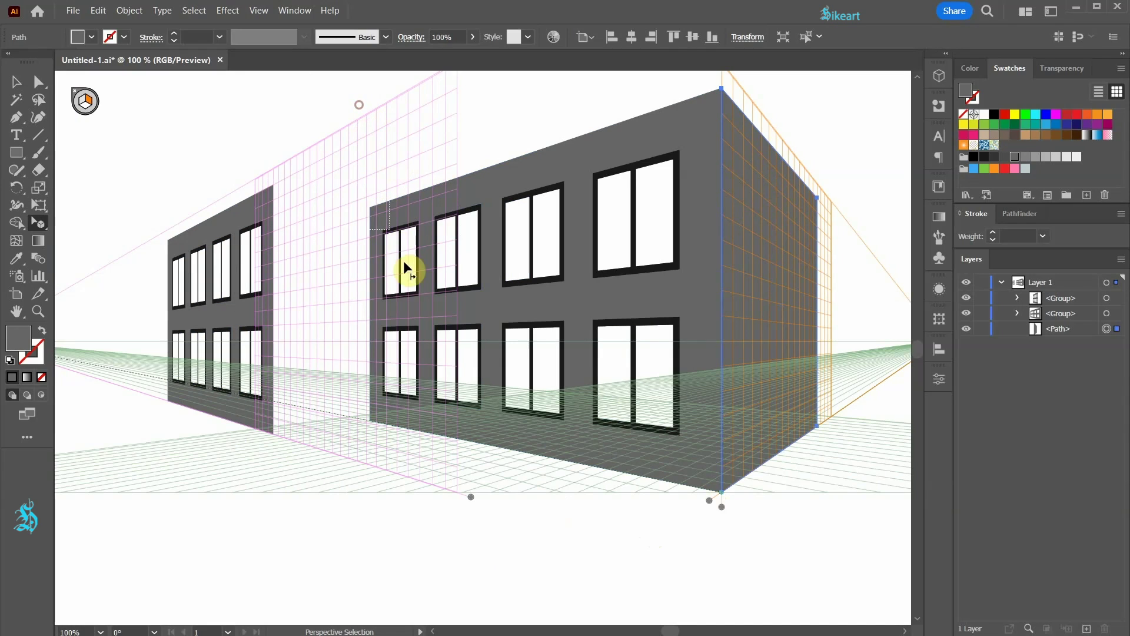
{"action": "left_click", "coordinate": [703, 492]}
{"action": "key", "text": "ctrl+2"}
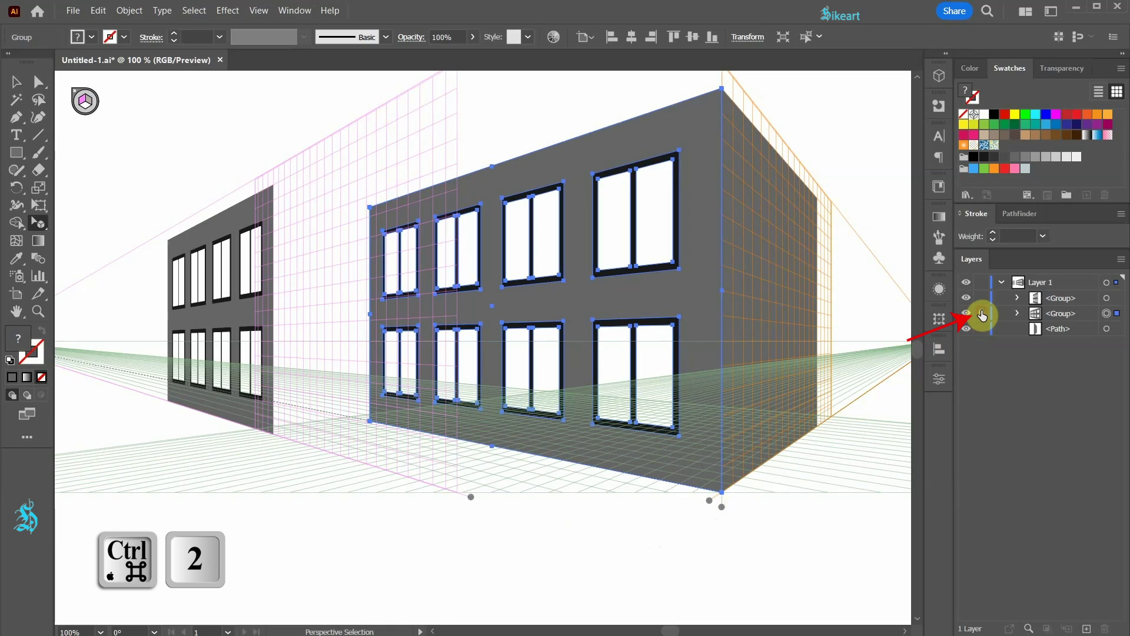
{"action": "left_click", "coordinate": [966, 298]}
{"action": "left_click", "coordinate": [965, 298]}
{"action": "left_click", "coordinate": [981, 298]}
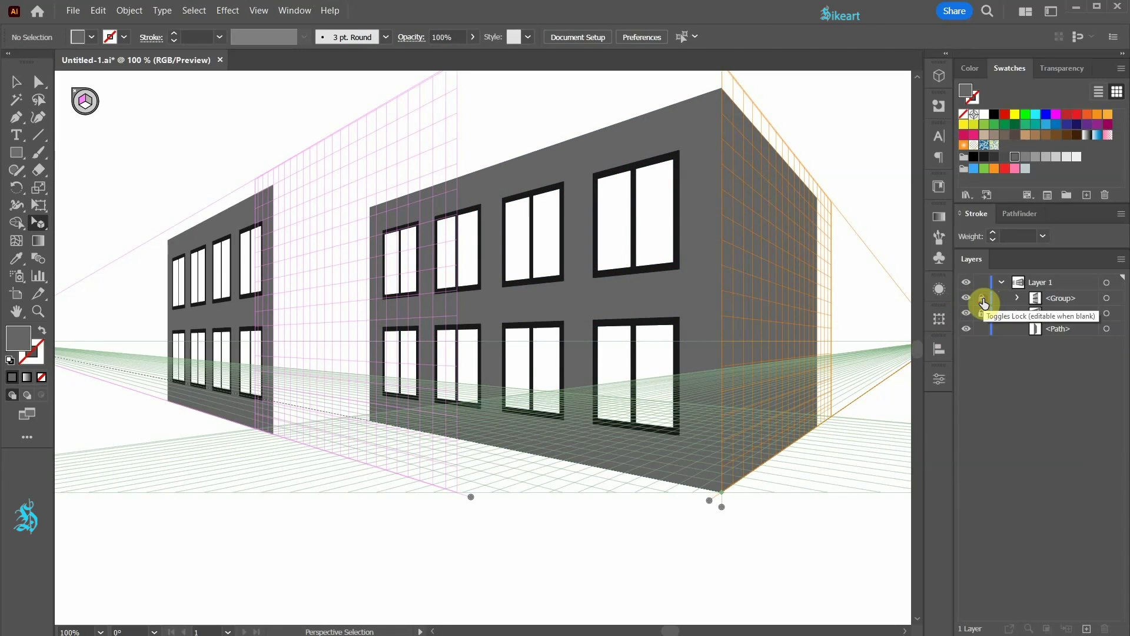
- Duplicate the right wall by shifting the right grid plane about 1020 pt, placing the copy near the original left wall's far edge
{"action": "left_click", "coordinate": [967, 328]}
{"action": "left_click", "coordinate": [967, 328]}
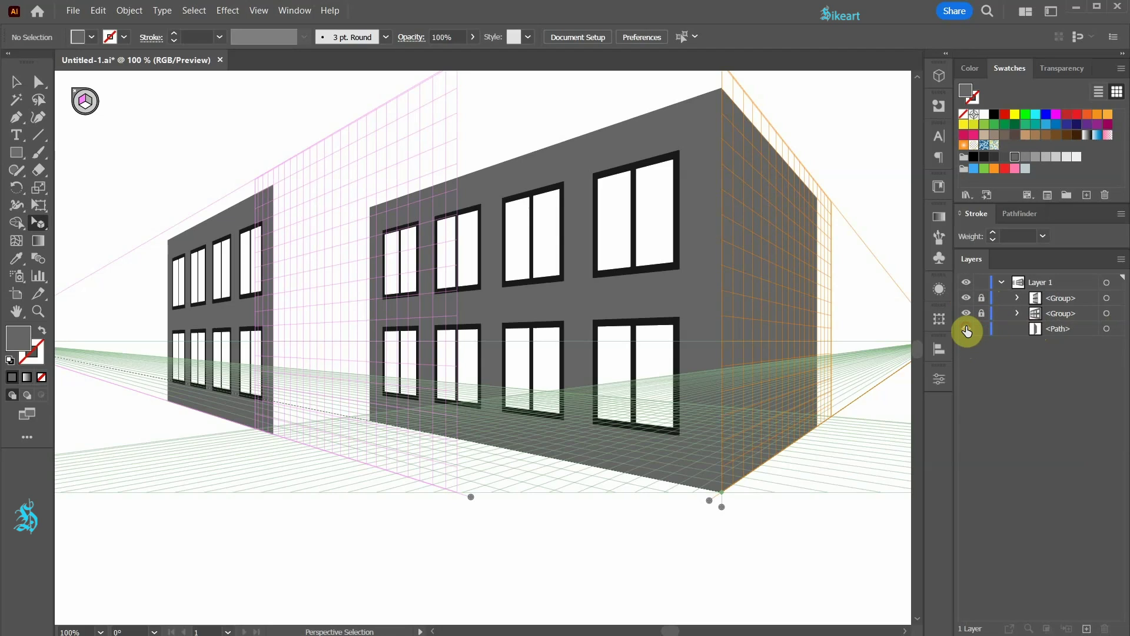
{"action": "left_click", "coordinate": [1107, 329]}
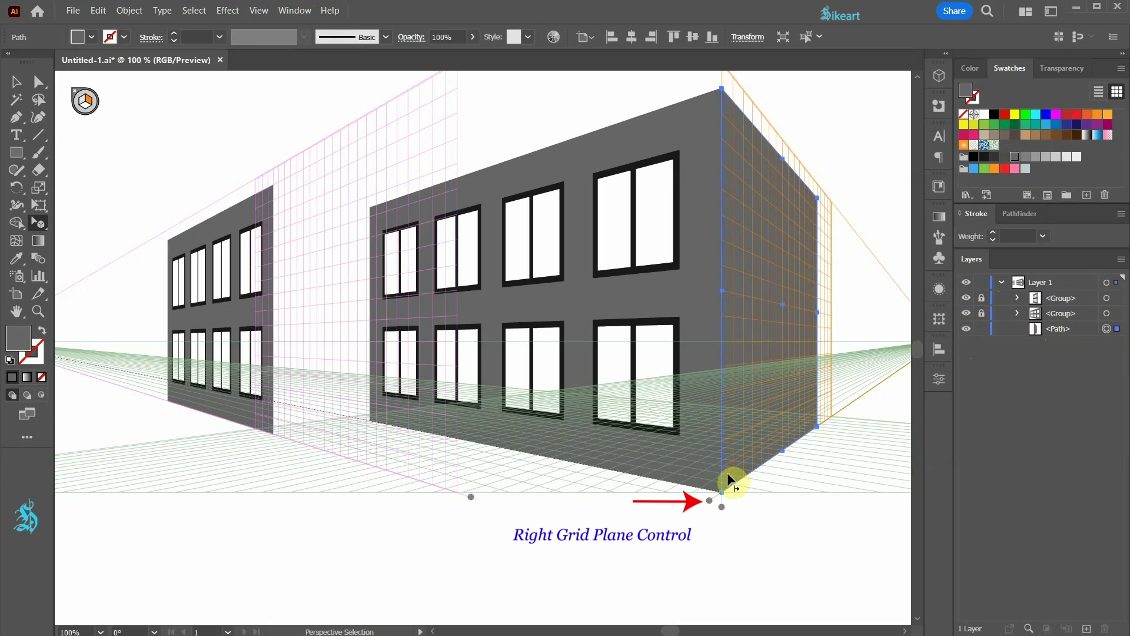
{"action": "left_click_drag", "start_coordinate": [709, 501], "coordinate": [107, 284]}
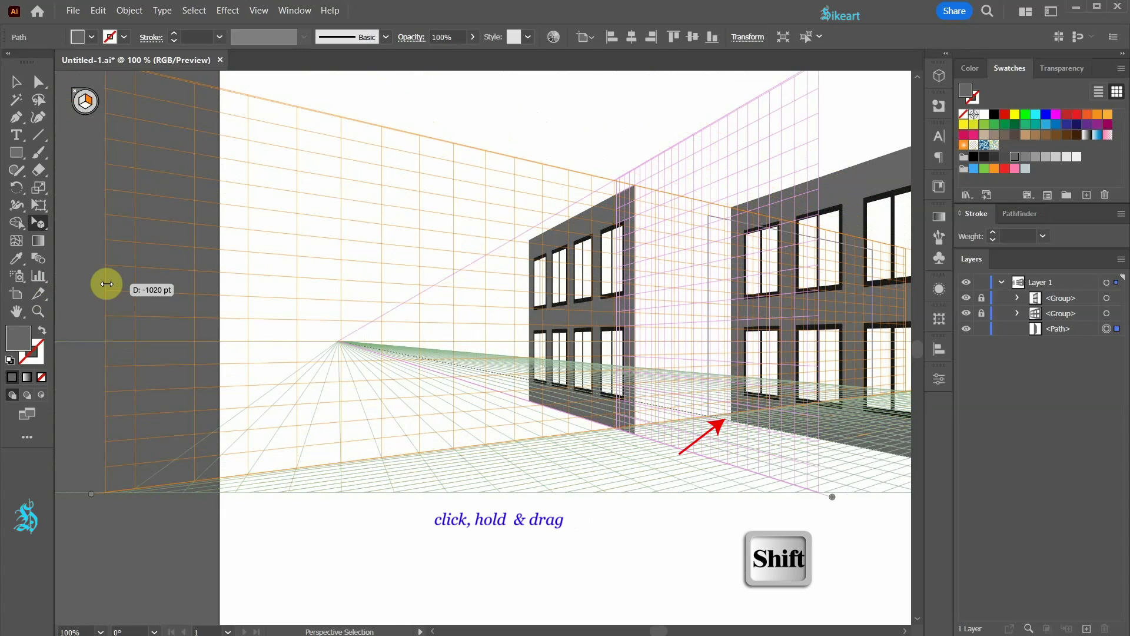
{"action": "left_click_drag", "start_coordinate": [107, 284], "coordinate": [105, 282]}
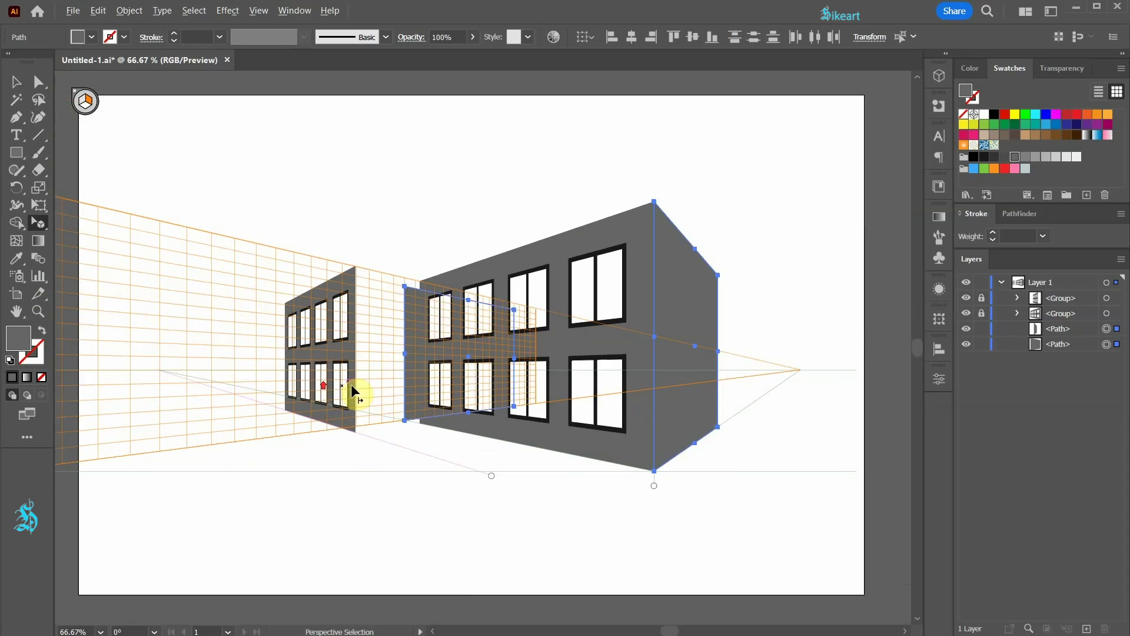
- Fill the right wall and its duplicate with green and deselect them
{"action": "scroll", "coordinate": [352, 387], "scroll_direction": "up", "scroll_amount": 1}
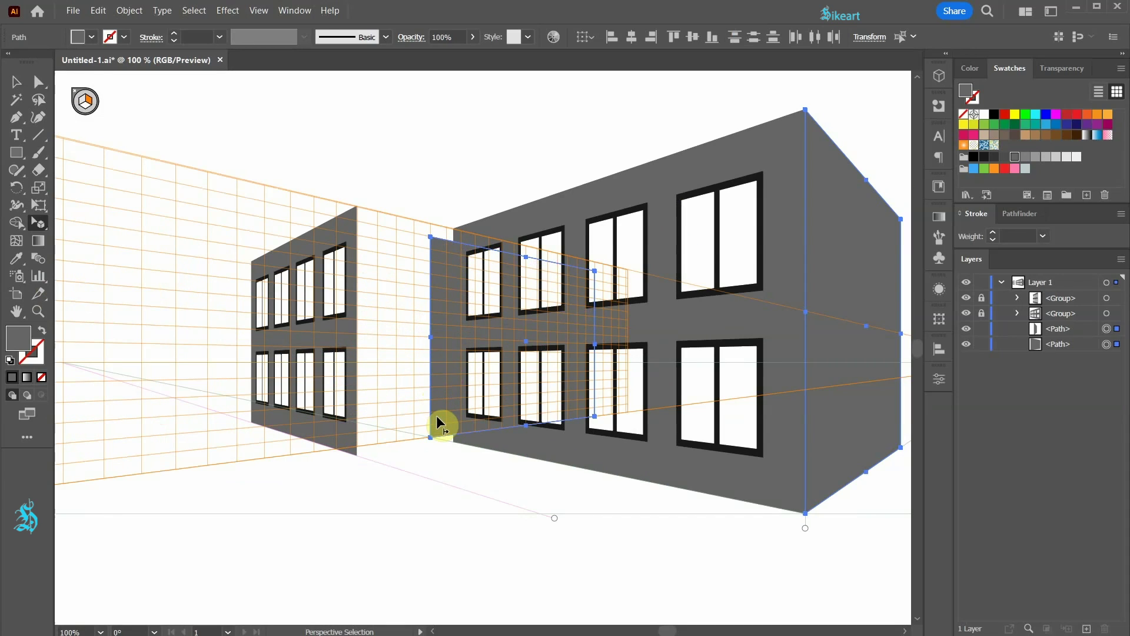
{"action": "left_click", "coordinate": [984, 169]}
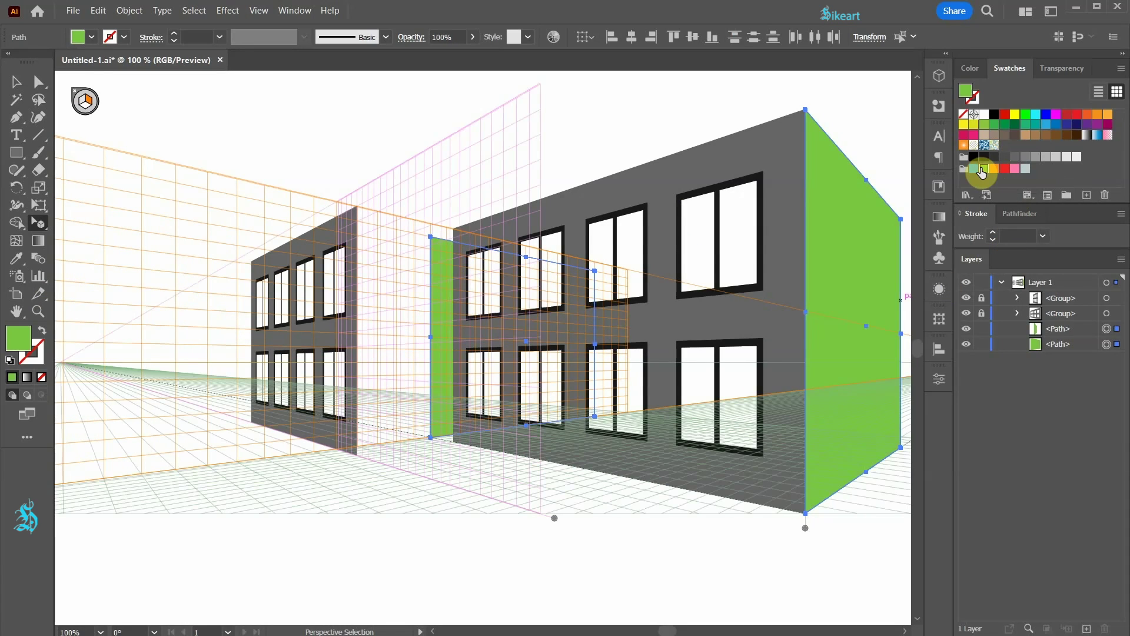
{"action": "left_click", "coordinate": [480, 550]}
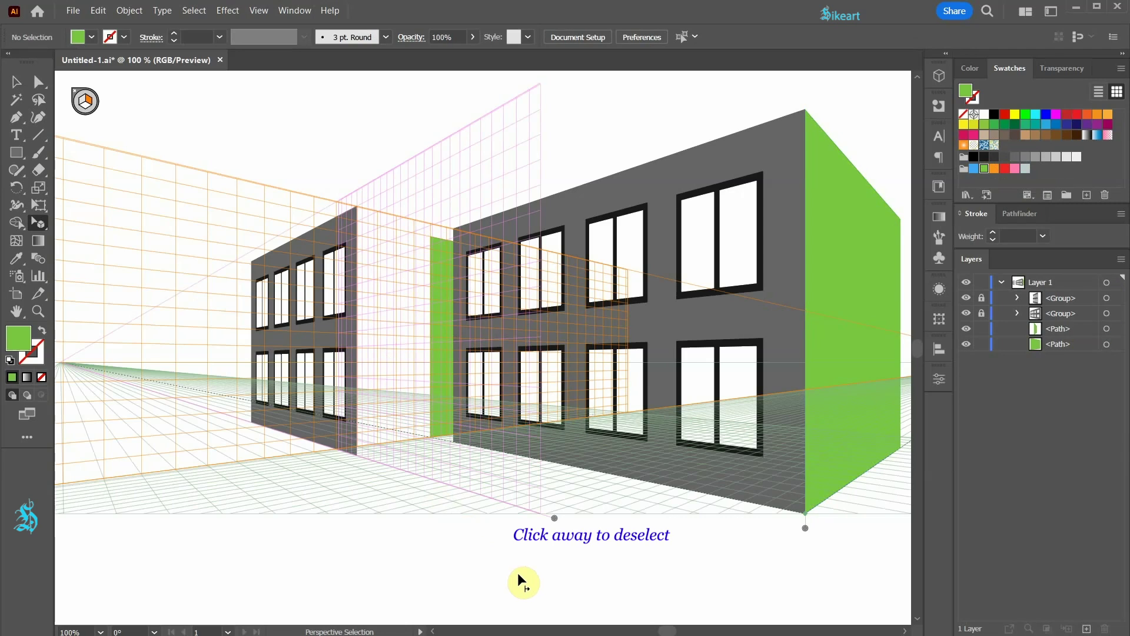
- Select the duplicated green wall and shift it together with the right grid plane closer to the original wall's far edge
{"action": "left_click", "coordinate": [444, 399]}
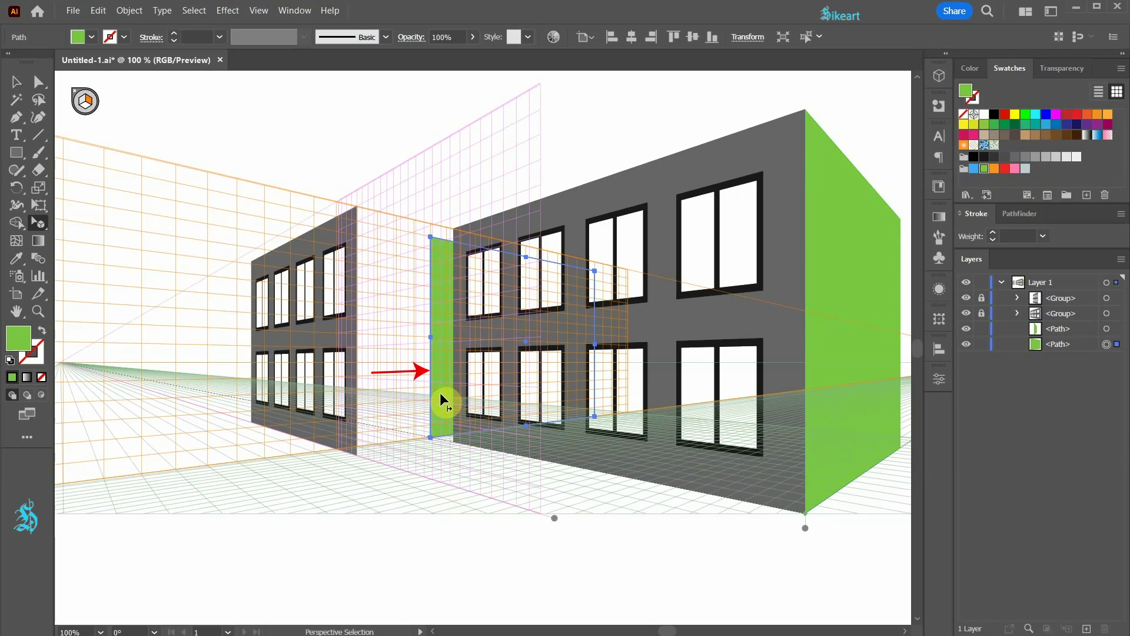
{"action": "scroll", "coordinate": [497, 435], "scroll_direction": "up", "scroll_amount": 1}
{"action": "scroll", "coordinate": [348, 436], "scroll_direction": "up", "scroll_amount": 1}
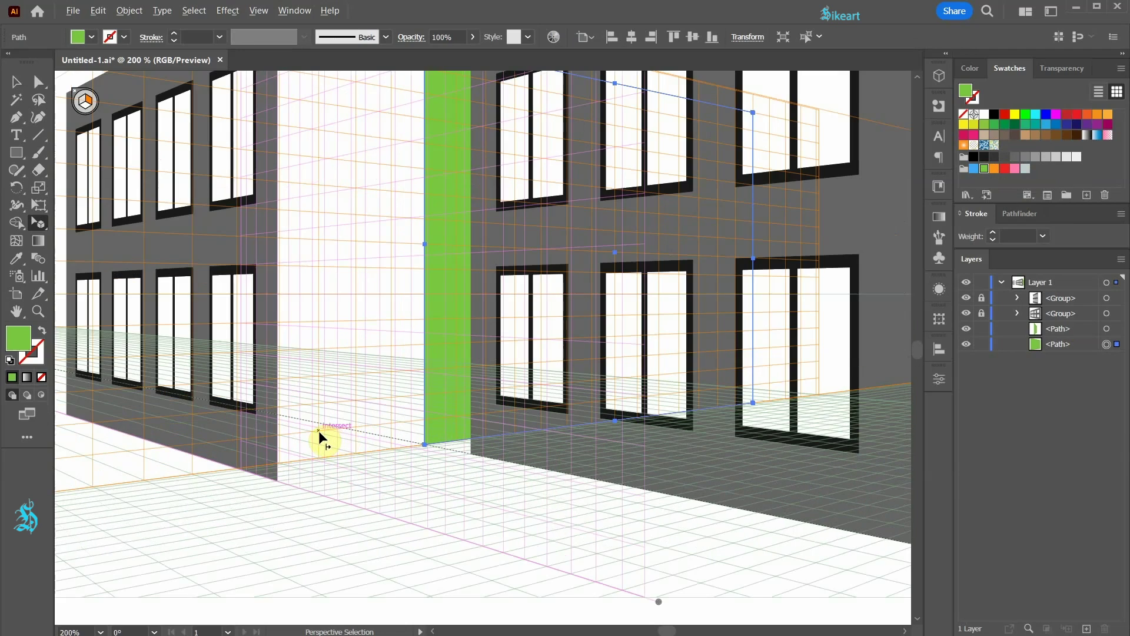
{"action": "scroll", "coordinate": [319, 433], "scroll_direction": "up", "scroll_amount": 3}
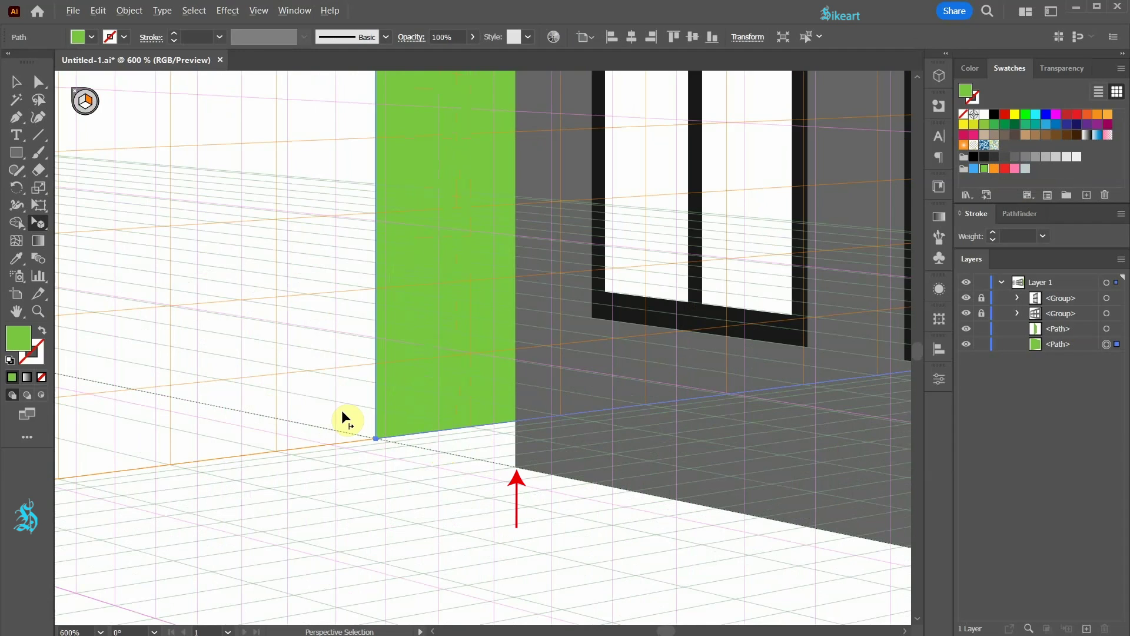
{"action": "scroll", "coordinate": [331, 407], "scroll_direction": "down", "scroll_amount": 4}
{"action": "scroll", "coordinate": [331, 401], "scroll_direction": "down", "scroll_amount": 3}
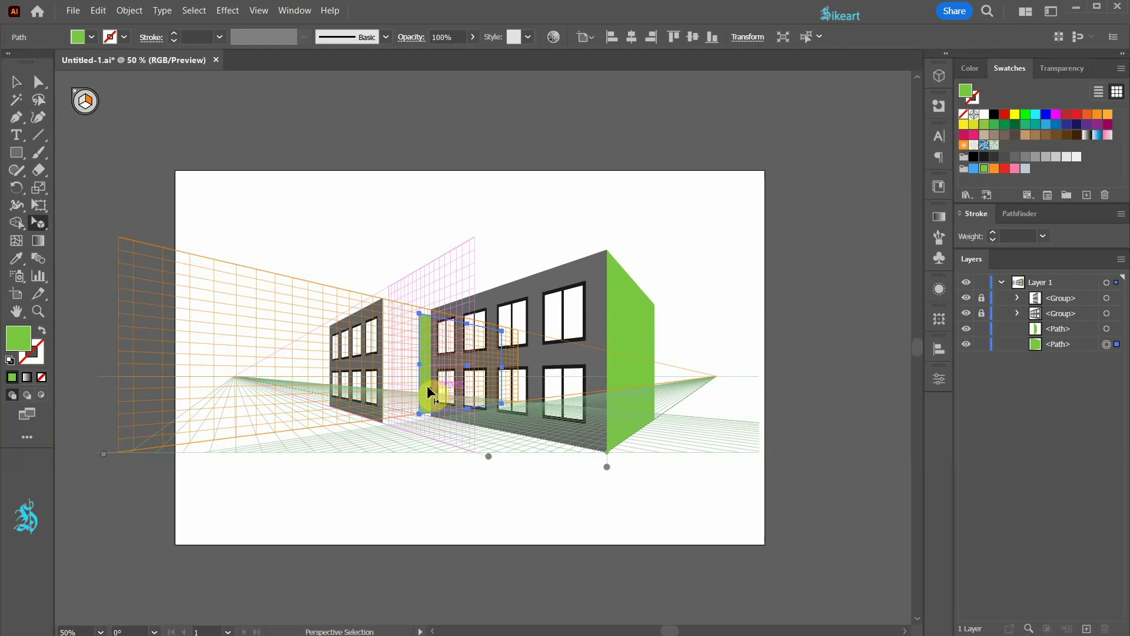
{"action": "left_click_drag", "start_coordinate": [103, 453], "coordinate": [160, 480]}
{"action": "scroll", "coordinate": [360, 437], "scroll_direction": "up", "scroll_amount": 2}
{"action": "scroll", "coordinate": [438, 411], "scroll_direction": "down", "scroll_amount": 2}
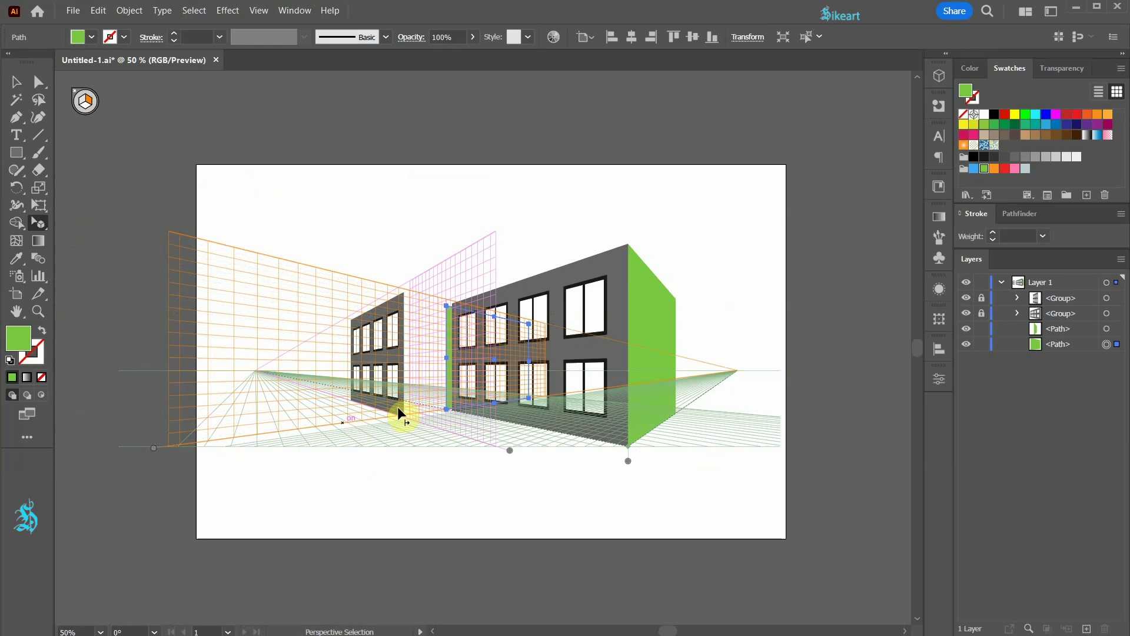
- Move the green wall copy perpendicular to its plane until its lower corner meets the original wall's far bottom corner, and check its placement
{"action": "scroll", "coordinate": [436, 398], "scroll_direction": "up", "scroll_amount": 8}
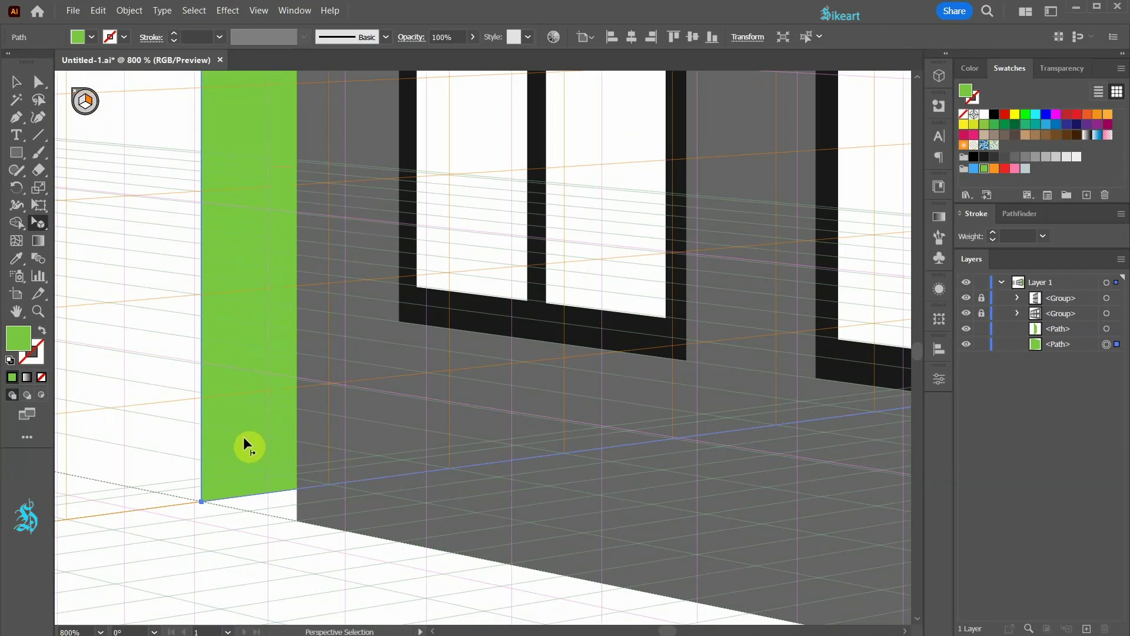
{"action": "left_click_drag", "start_coordinate": [231, 446], "coordinate": [231, 443]}
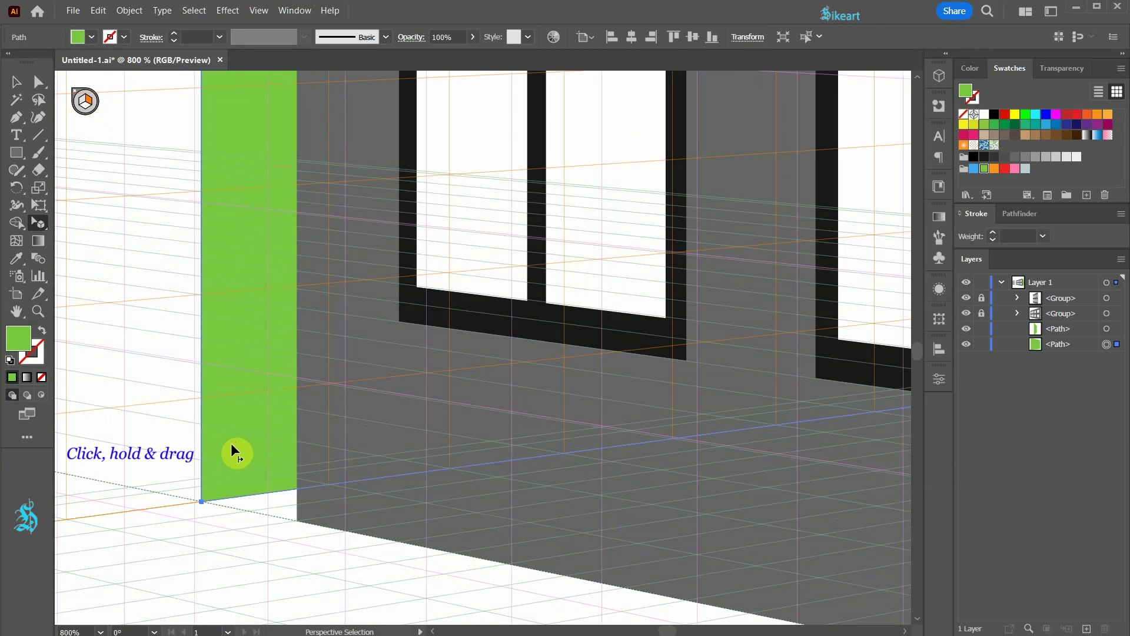
{"action": "left_click_drag", "start_coordinate": [232, 445], "coordinate": [253, 448]}
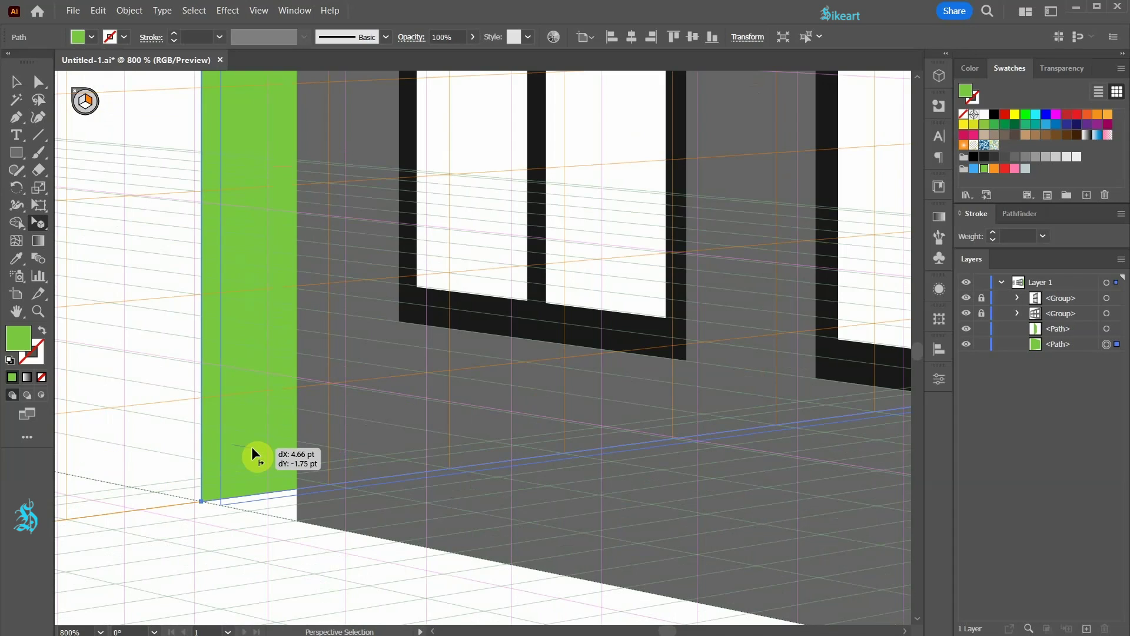
{"action": "left_click_drag", "start_coordinate": [252, 448], "coordinate": [327, 457]}
{"action": "key", "text": "5"}
{"action": "mouse_move", "coordinate": [328, 456]}
{"action": "left_mouse_down"}
{"action": "mouse_move", "coordinate": [273, 457]}
{"action": "mouse_move", "coordinate": [328, 459]}
{"action": "left_mouse_up"}
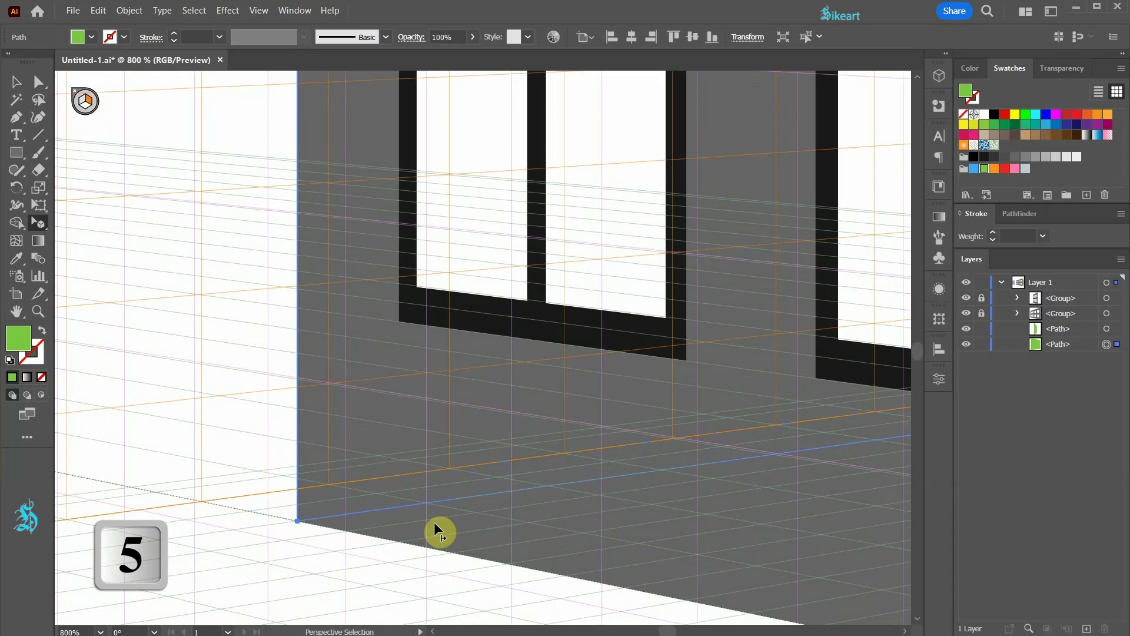
{"action": "scroll", "coordinate": [433, 522], "scroll_direction": "down", "scroll_amount": 6}
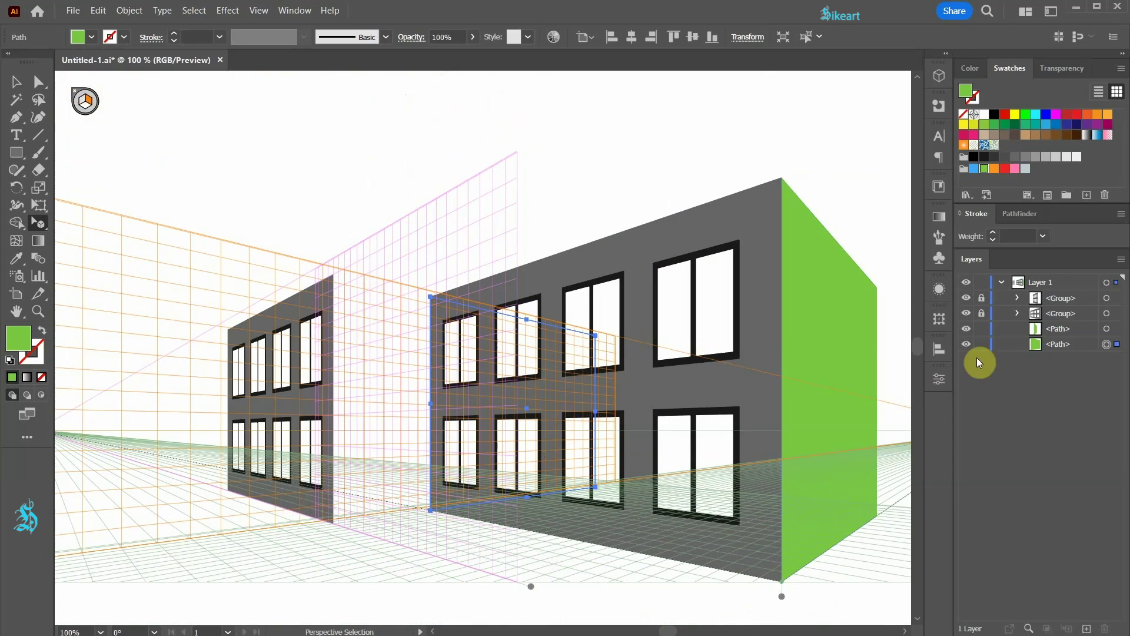
{"action": "left_click", "coordinate": [967, 313]}
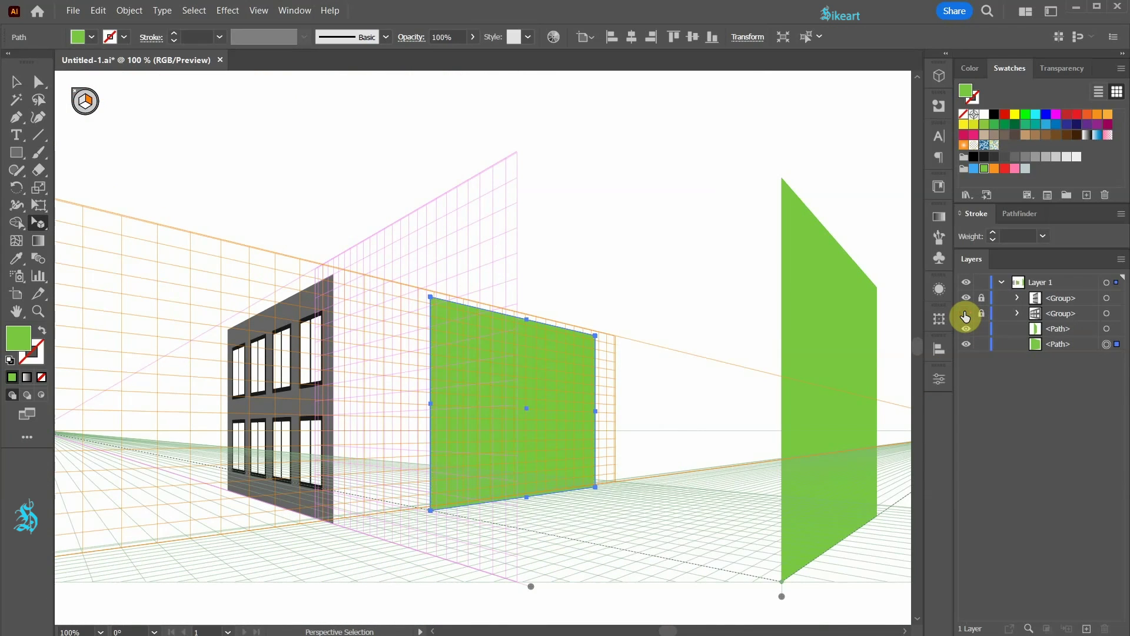
{"action": "left_click", "coordinate": [966, 313]}
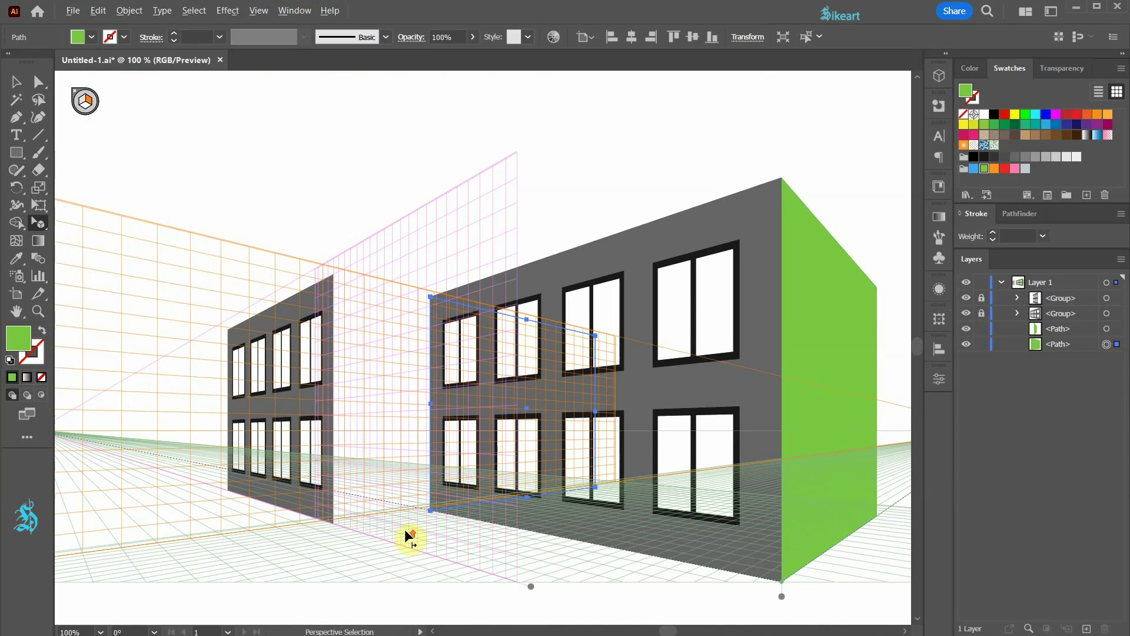
- Move the right grid plane to match the selected green wall copy
{"action": "scroll", "coordinate": [406, 532], "scroll_direction": "up", "scroll_amount": 3}
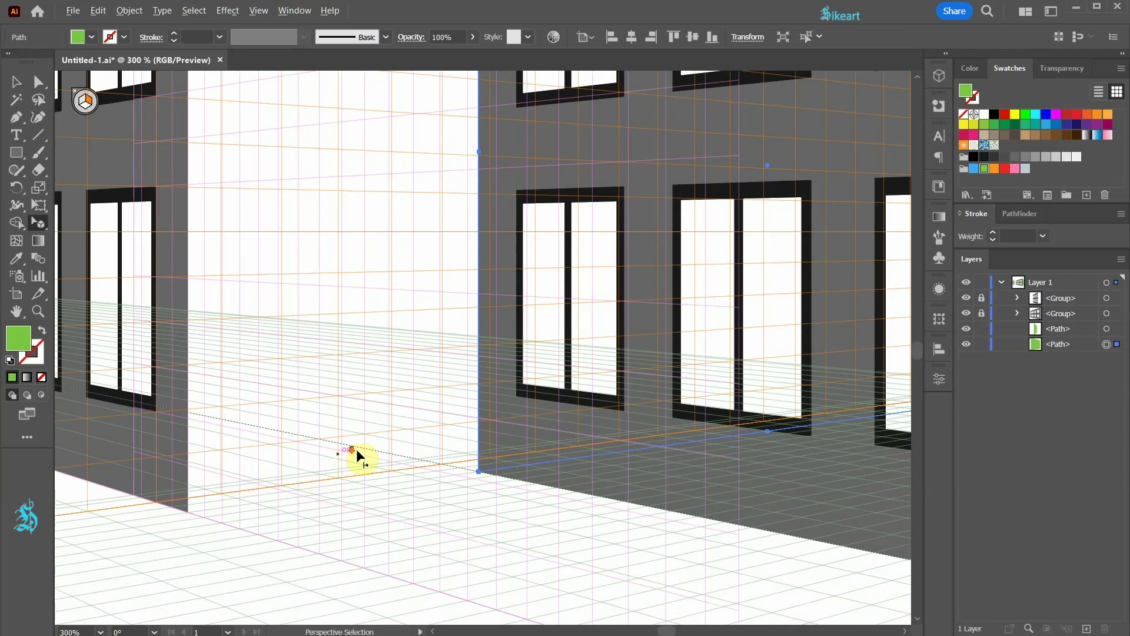
{"action": "scroll", "coordinate": [361, 457], "scroll_direction": "down", "scroll_amount": 2}
{"action": "scroll", "coordinate": [407, 442], "scroll_direction": "down", "scroll_amount": 1}
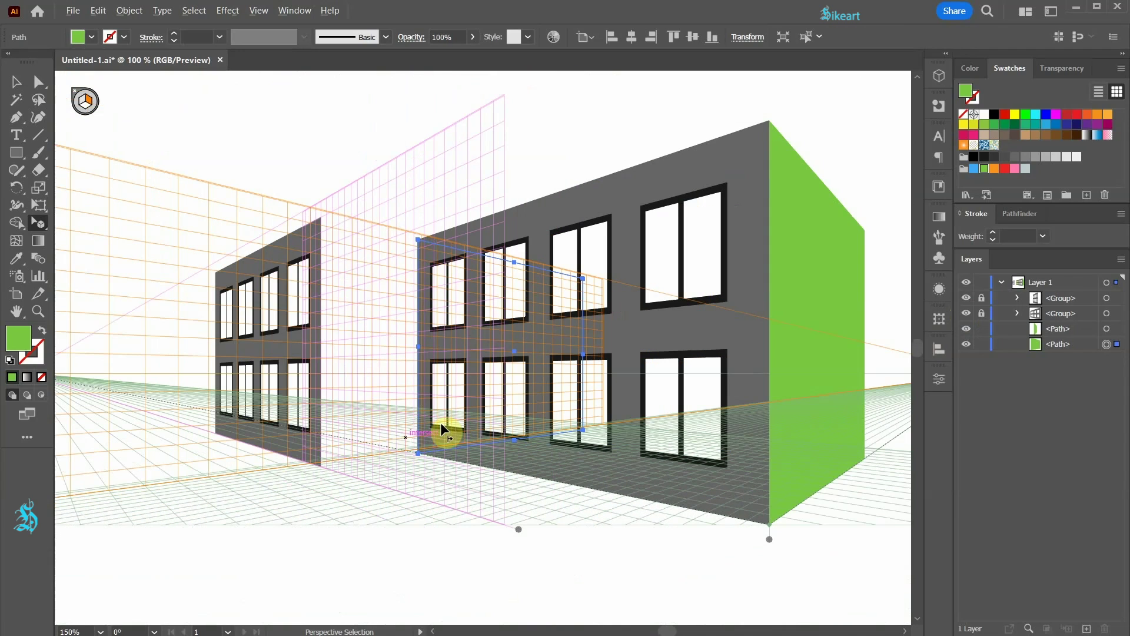
{"action": "right_click", "coordinate": [542, 324]}
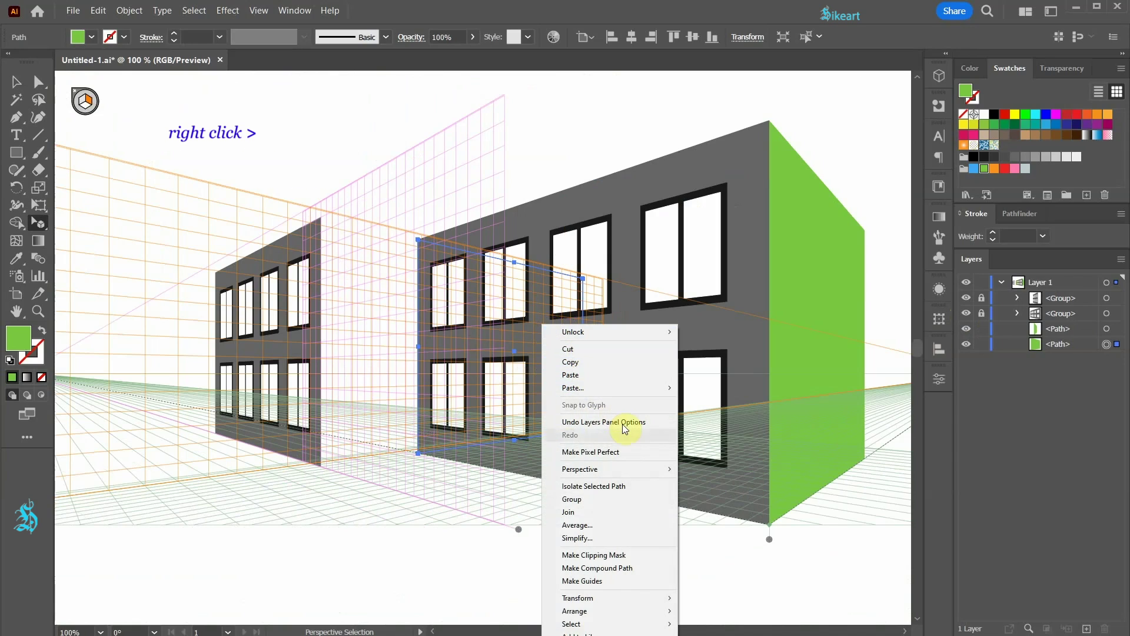
{"action": "mouse_move", "coordinate": [646, 469]}
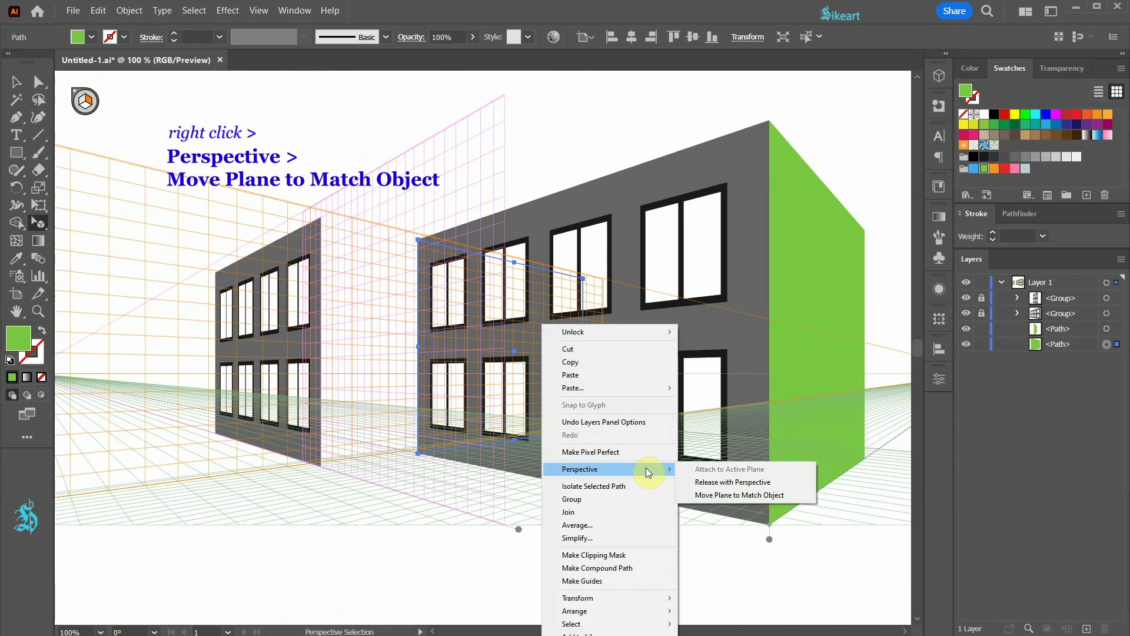
{"action": "left_click", "coordinate": [737, 494]}
- Slide the green wall copy outward along the right plane until its outer edge meets the far wing's near edge
{"action": "scroll", "coordinate": [410, 464], "scroll_direction": "up", "scroll_amount": 4}
{"action": "left_click_drag", "start_coordinate": [525, 355], "coordinate": [364, 372]}
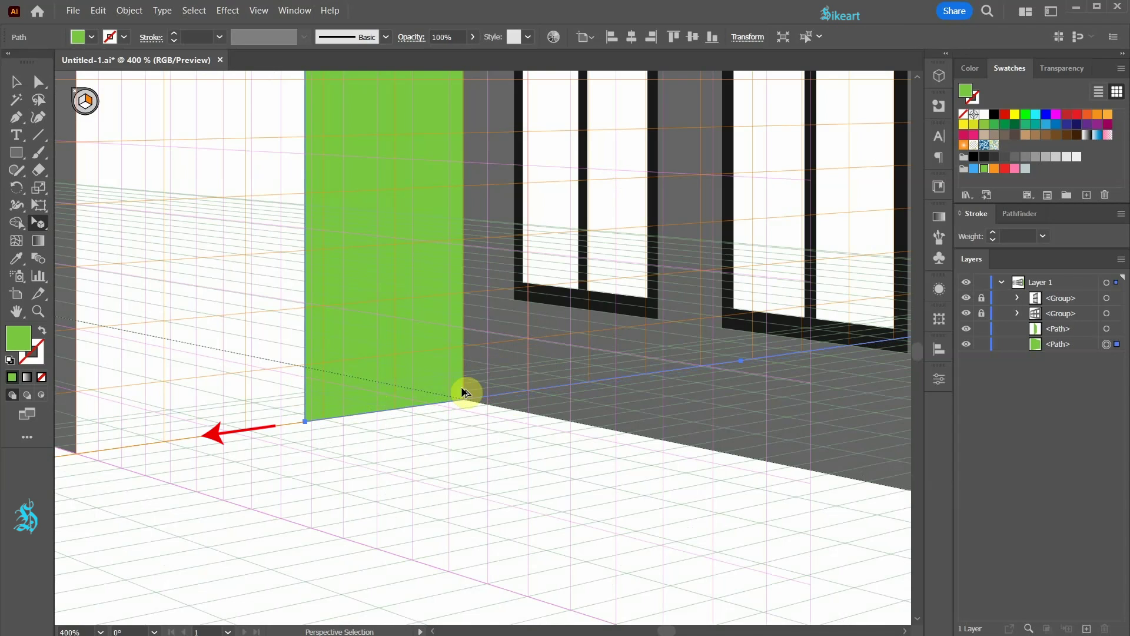
{"action": "scroll", "coordinate": [471, 392], "scroll_direction": "left", "scroll_amount": 3}
{"action": "left_click_drag", "start_coordinate": [507, 394], "coordinate": [230, 393]}
{"action": "scroll", "coordinate": [231, 394], "scroll_direction": "down", "scroll_amount": 5}
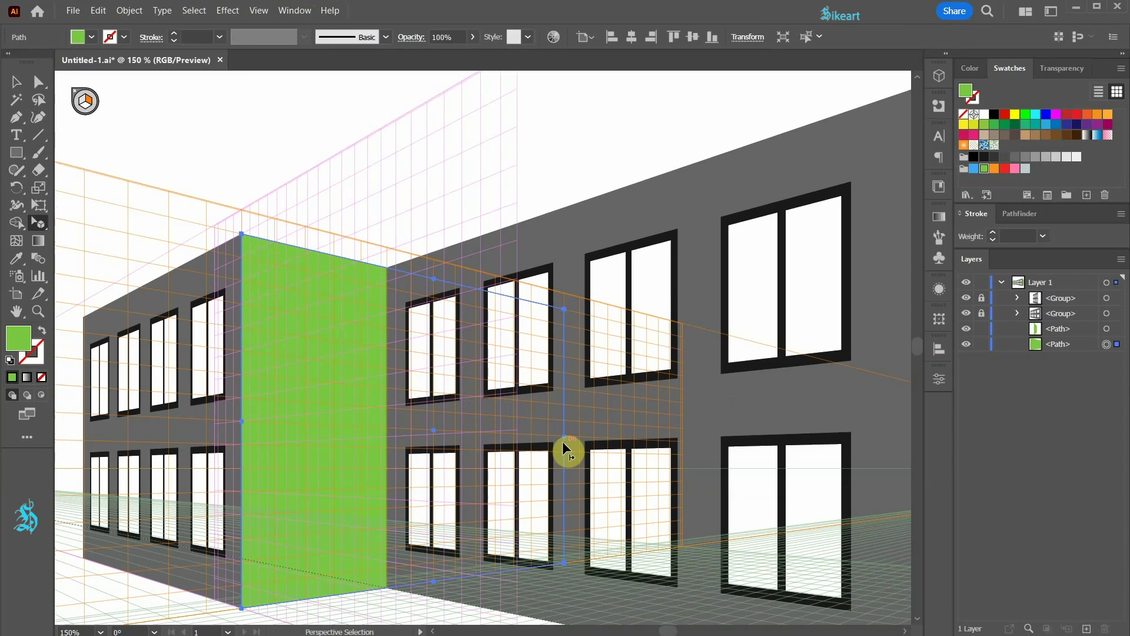
- Narrow the green wall copy along the right plane until its inner edge exactly meets the large windowed wall's far edge
{"action": "left_click_drag", "start_coordinate": [563, 437], "coordinate": [371, 438]}
{"action": "scroll", "coordinate": [371, 438], "scroll_direction": "up", "scroll_amount": 4}
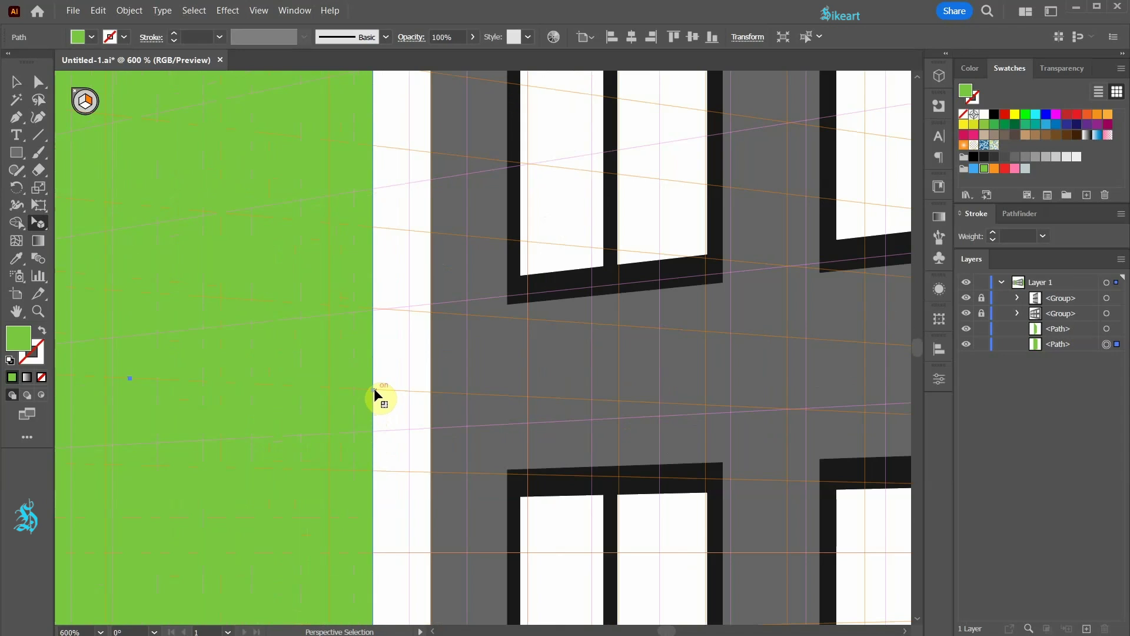
{"action": "left_click_drag", "start_coordinate": [374, 389], "coordinate": [427, 386]}
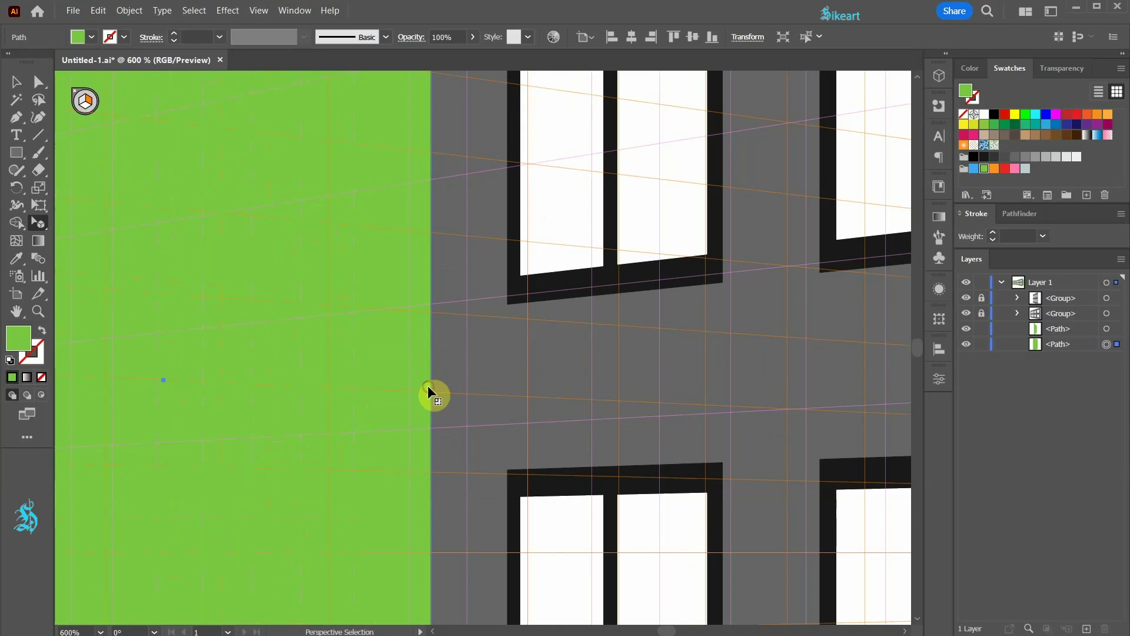
{"action": "scroll", "coordinate": [436, 362], "scroll_direction": "down", "scroll_amount": 7}
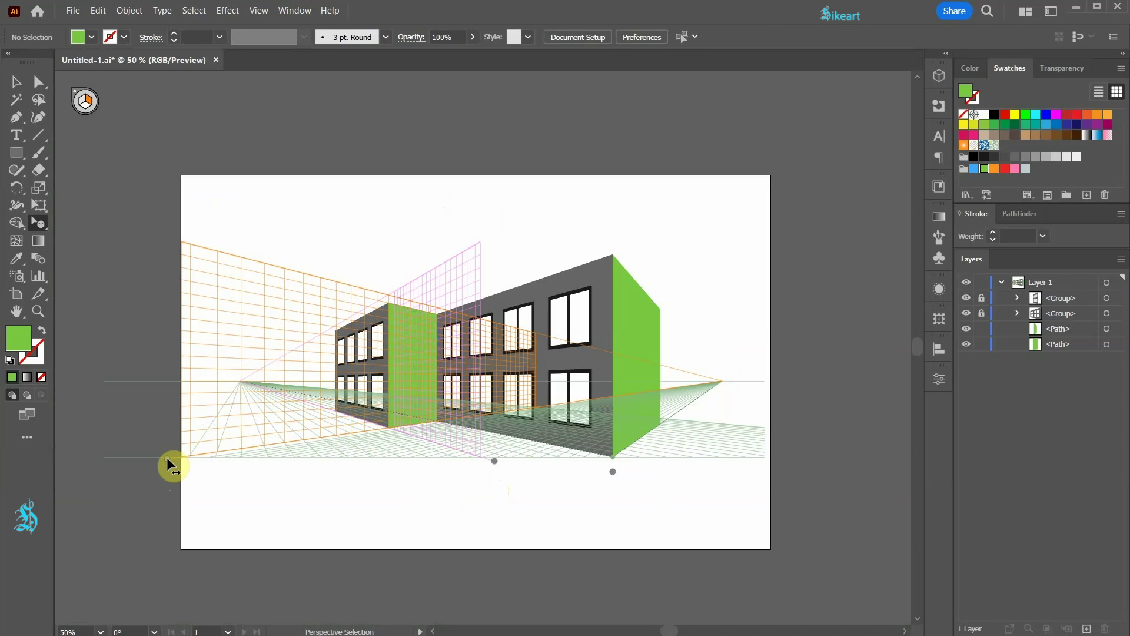
- Move the right grid plane back to the building's near corner and lock both green wall paths
{"action": "left_click_drag", "start_coordinate": [493, 461], "coordinate": [597, 495]}
{"action": "left_click_drag", "start_coordinate": [495, 462], "coordinate": [625, 471]}
{"action": "scroll", "coordinate": [526, 473], "scroll_direction": "up", "scroll_amount": 1}
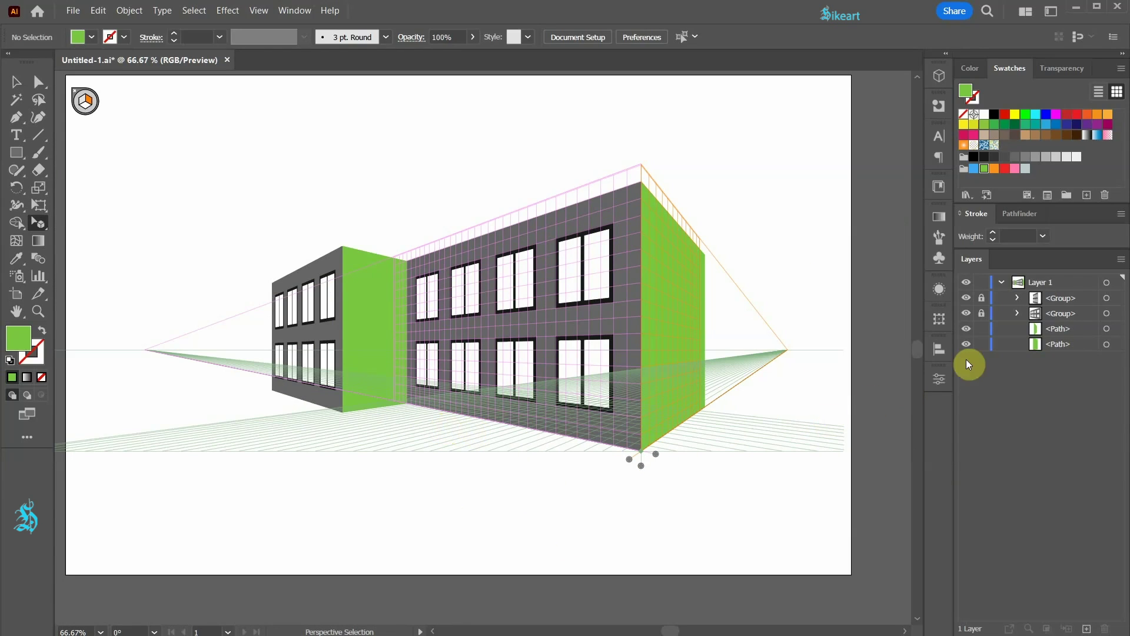
{"action": "left_click", "coordinate": [982, 331]}
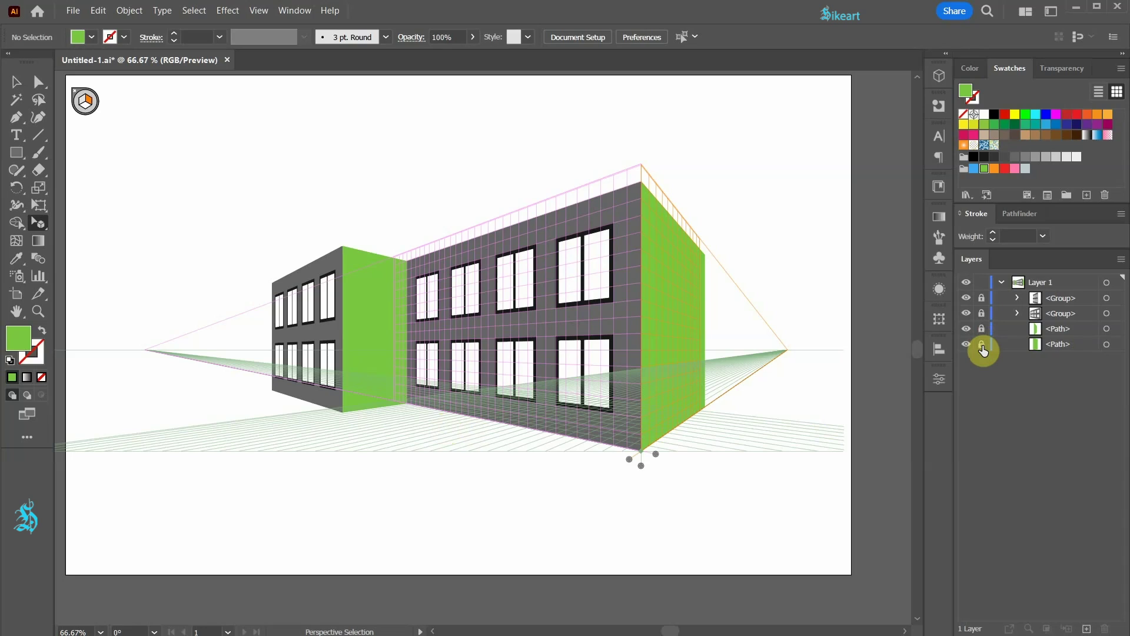
{"action": "left_click", "coordinate": [982, 345]}
- Draw a light gray rectangle on the horizontal grid plane and enlarge it so it extends under the whole building
{"action": "key", "text": "m"}
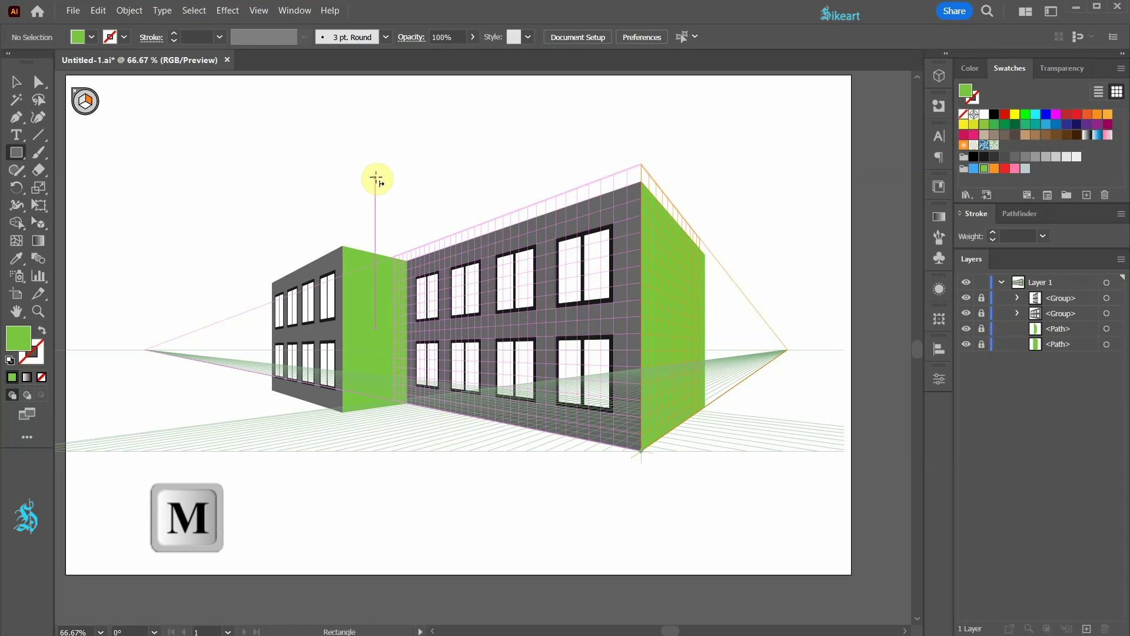
{"action": "left_click", "coordinate": [1056, 158]}
{"action": "mouse_move", "coordinate": [740, 416]}
{"action": "left_mouse_down"}
{"action": "mouse_move", "coordinate": [695, 439]}
{"action": "mouse_move", "coordinate": [686, 412]}
{"action": "mouse_move", "coordinate": [600, 422]}
{"action": "mouse_move", "coordinate": [616, 401]}
{"action": "mouse_move", "coordinate": [642, 398]}
{"action": "left_mouse_up"}
{"action": "key", "text": "2"}
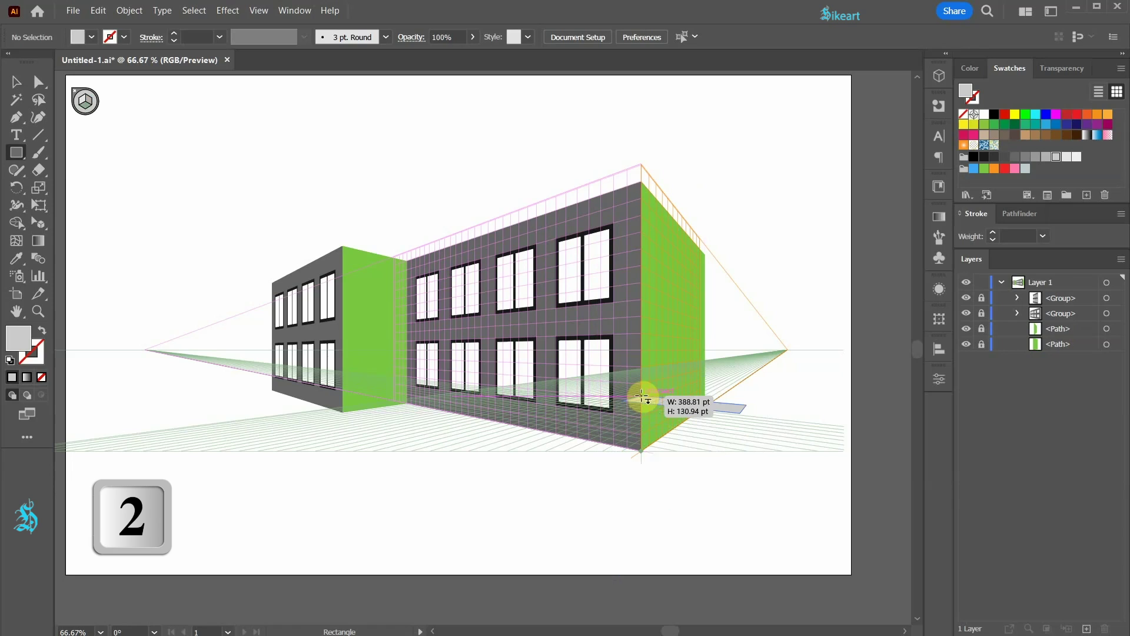
{"action": "mouse_move", "coordinate": [643, 397]}
{"action": "left_mouse_down"}
{"action": "mouse_move", "coordinate": [611, 399]}
{"action": "mouse_move", "coordinate": [486, 480]}
{"action": "left_mouse_up"}
{"action": "key", "text": "shift+v"}
{"action": "left_click_drag", "start_coordinate": [574, 441], "coordinate": [347, 382]}
- Send the light gray ground shape to the back and adjust its edges in perspective around the building's base
{"action": "right_click", "coordinate": [391, 379]}
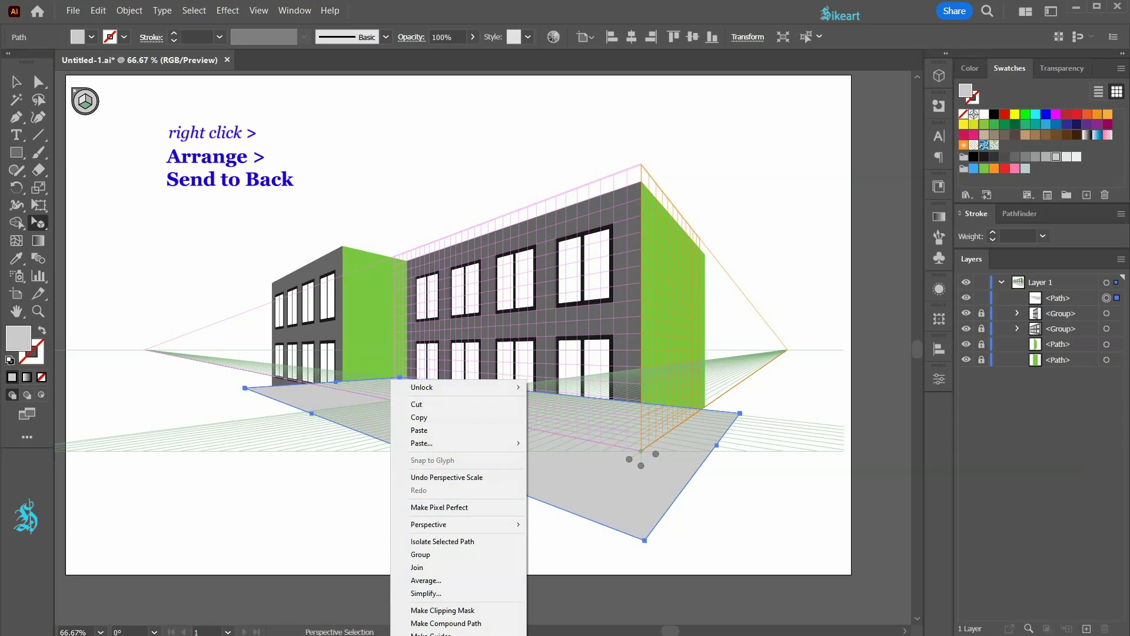
{"action": "key", "text": "ctrl+shift+bracketleft"}
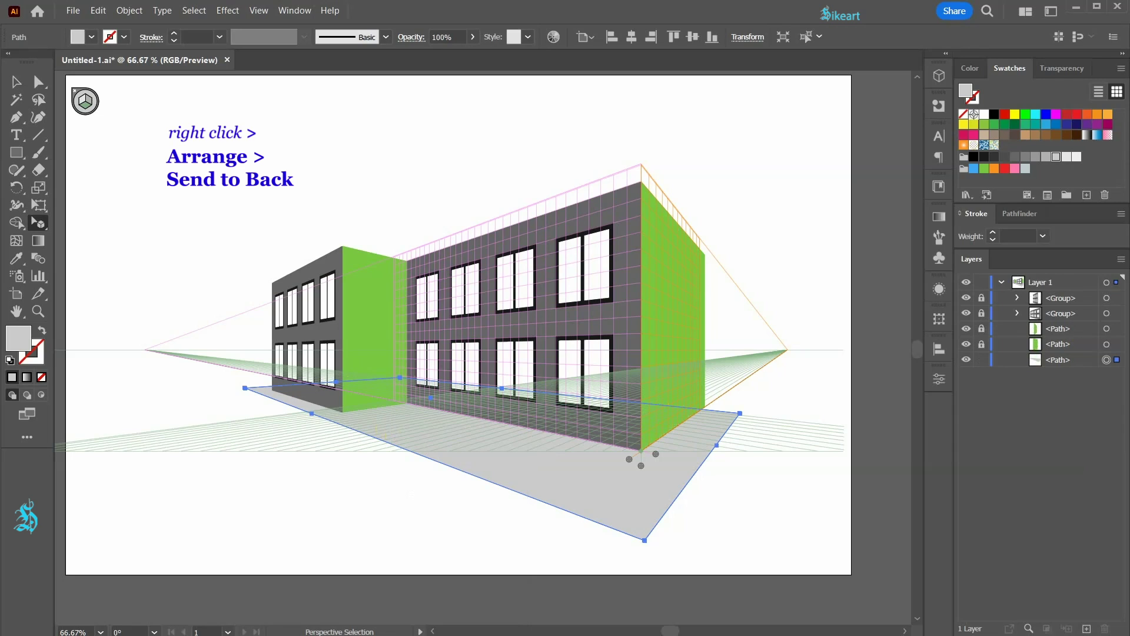
{"action": "left_click_drag", "start_coordinate": [712, 450], "coordinate": [530, 384]}
{"action": "left_click_drag", "start_coordinate": [312, 419], "coordinate": [293, 454]}
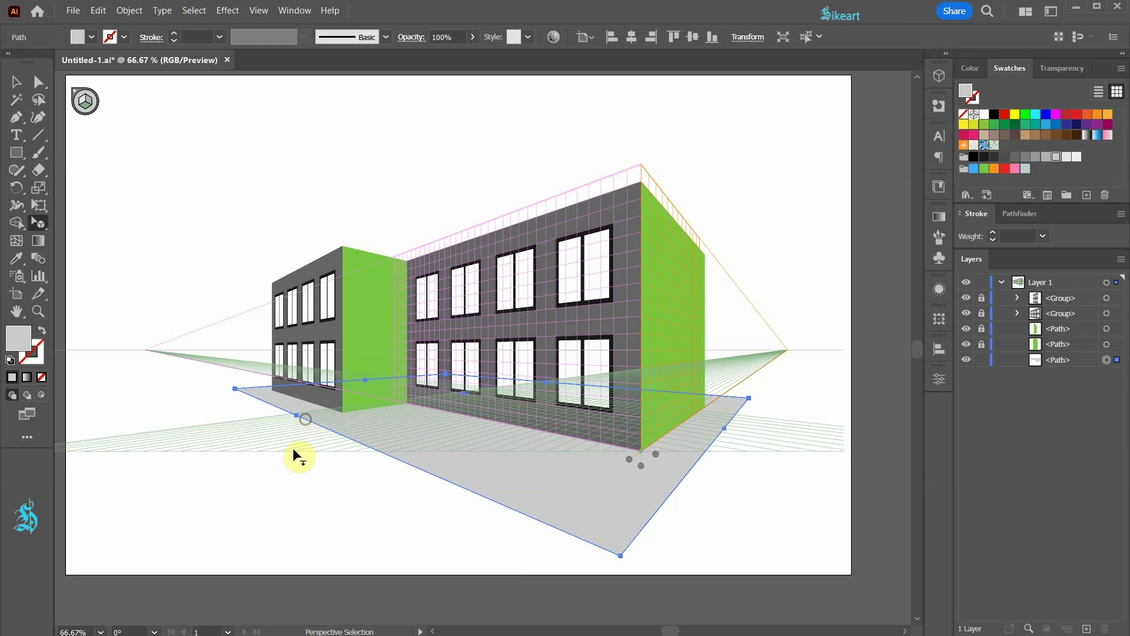
- Lock the ground path and unlock the two wall groups and both green wall paths
{"action": "left_click", "coordinate": [739, 454]}
{"action": "left_click", "coordinate": [982, 359]}
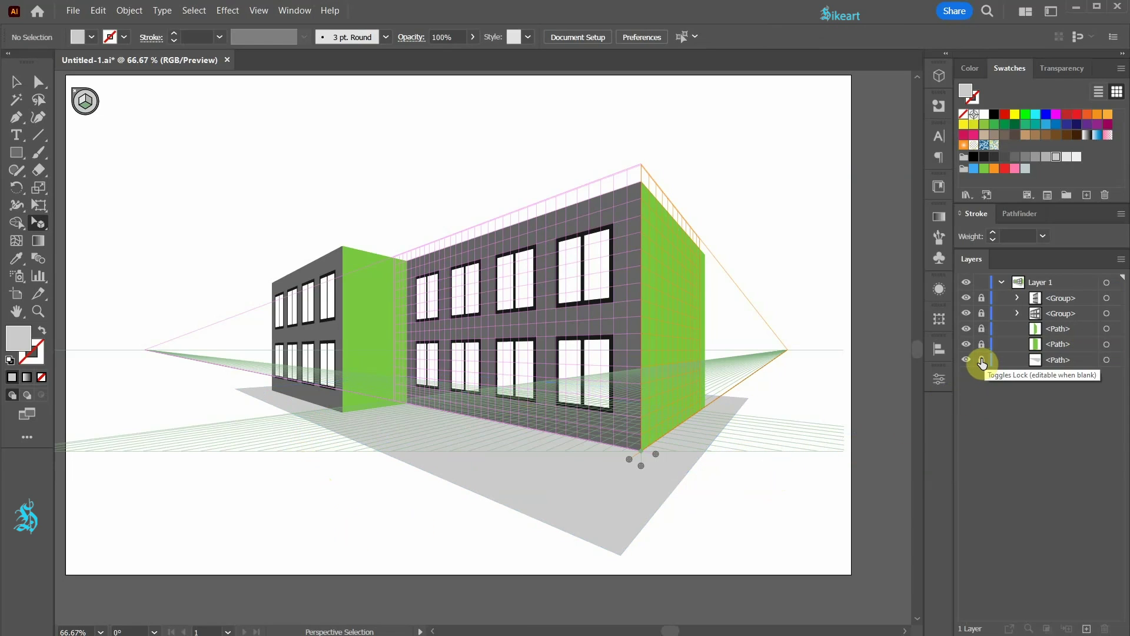
{"action": "left_click_drag", "start_coordinate": [982, 298], "coordinate": [982, 345]}
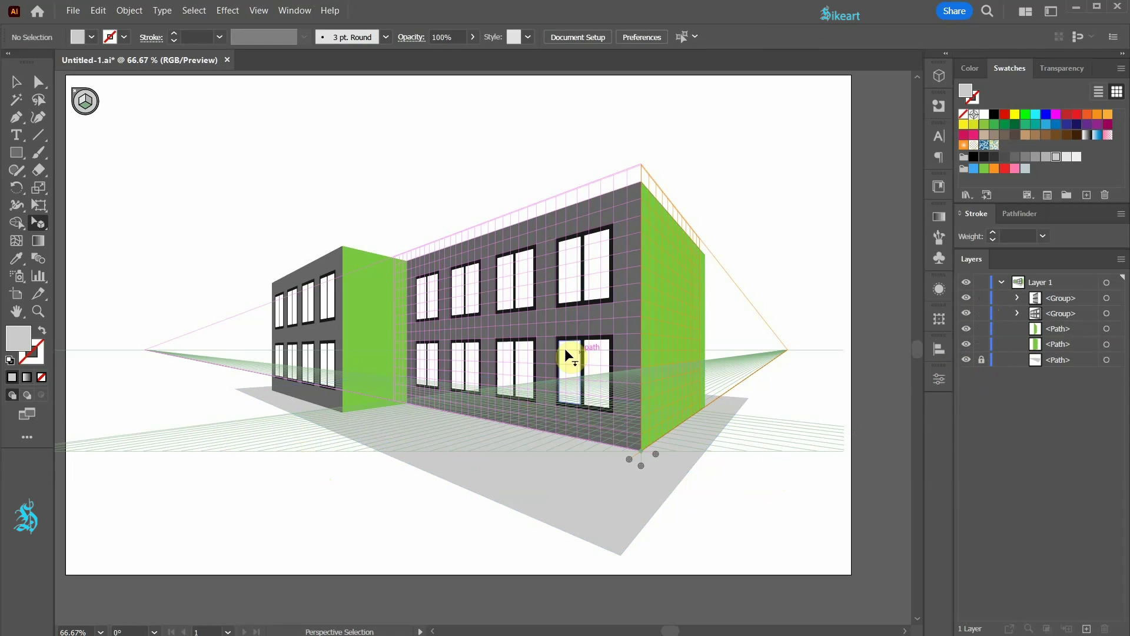
- Fill the green connecting wall beside the far wing with blue
{"action": "key", "text": "ctrl+1"}
{"action": "left_click", "coordinate": [363, 288]}
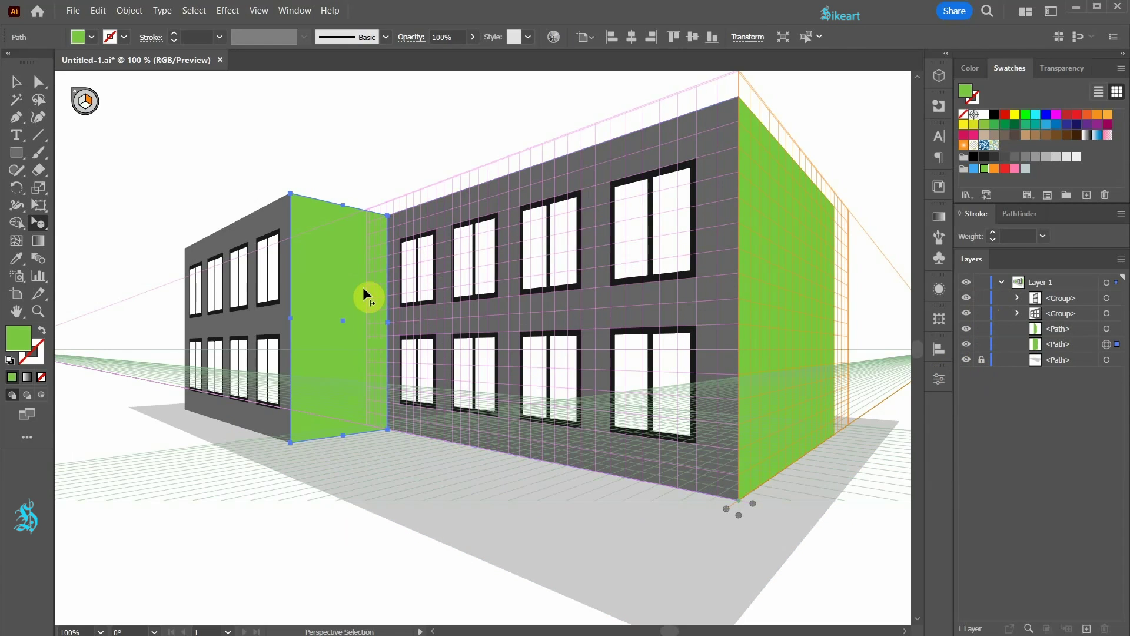
{"action": "left_click", "coordinate": [1047, 115]}
{"action": "scroll", "coordinate": [246, 257], "scroll_direction": "up", "scroll_amount": 2}
- Apply the connecting wall's blue fill to the far wing's gray wall inside its group, leaving the windows out
{"action": "left_click", "coordinate": [308, 202]}
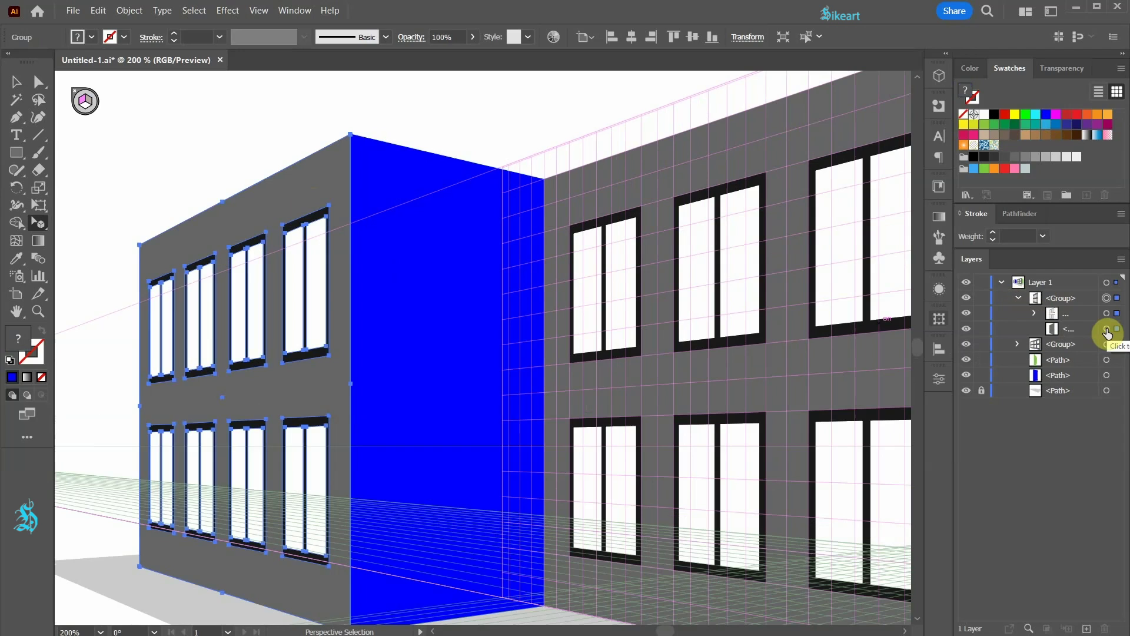
{"action": "left_click", "coordinate": [1107, 329]}
{"action": "key", "text": "i"}
{"action": "left_click", "coordinate": [381, 155]}
{"action": "key", "text": "ctrl+1"}
{"action": "key", "text": "ctrl+shift+a"}
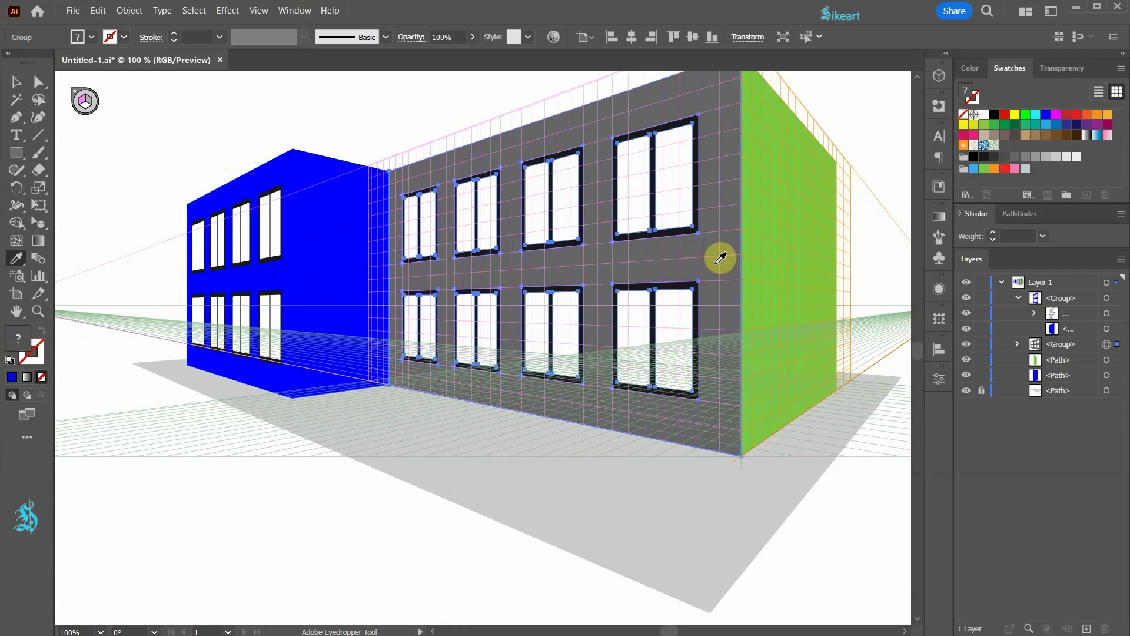
- Fill the large windowed wall and the near right wall with red
{"action": "left_click", "coordinate": [1107, 359]}
{"action": "left_click", "coordinate": [1005, 114]}
{"action": "left_click", "coordinate": [784, 265], "text": "alt"}
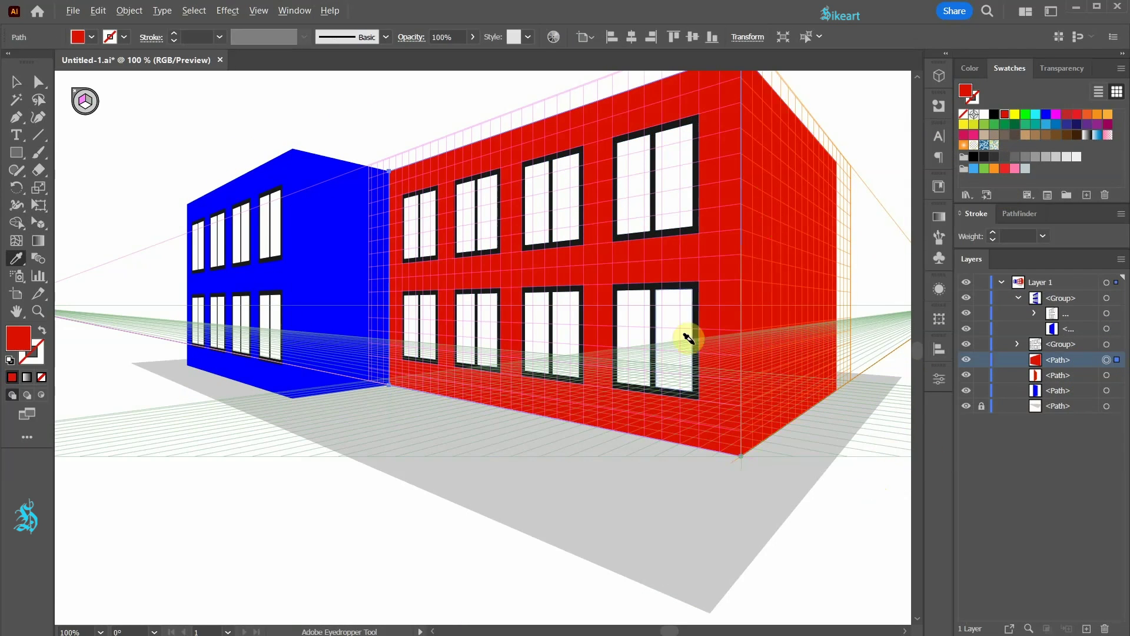
{"action": "scroll", "coordinate": [687, 328], "scroll_direction": "down", "scroll_amount": 2}
{"action": "scroll", "coordinate": [775, 422], "scroll_direction": "up", "scroll_amount": 1}
- Darken the red right wall and the blue connecting wall together with Recolor Artwork, bringing the red to about 55% brightness
{"action": "left_click", "coordinate": [557, 310]}
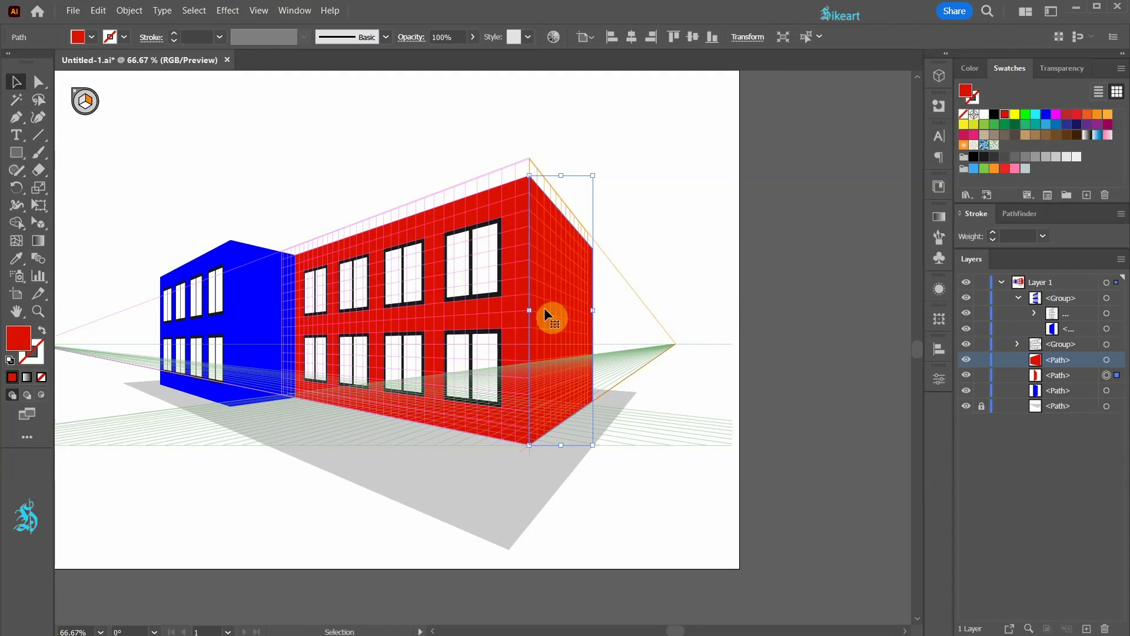
{"action": "left_click", "coordinate": [255, 305], "text": "shift"}
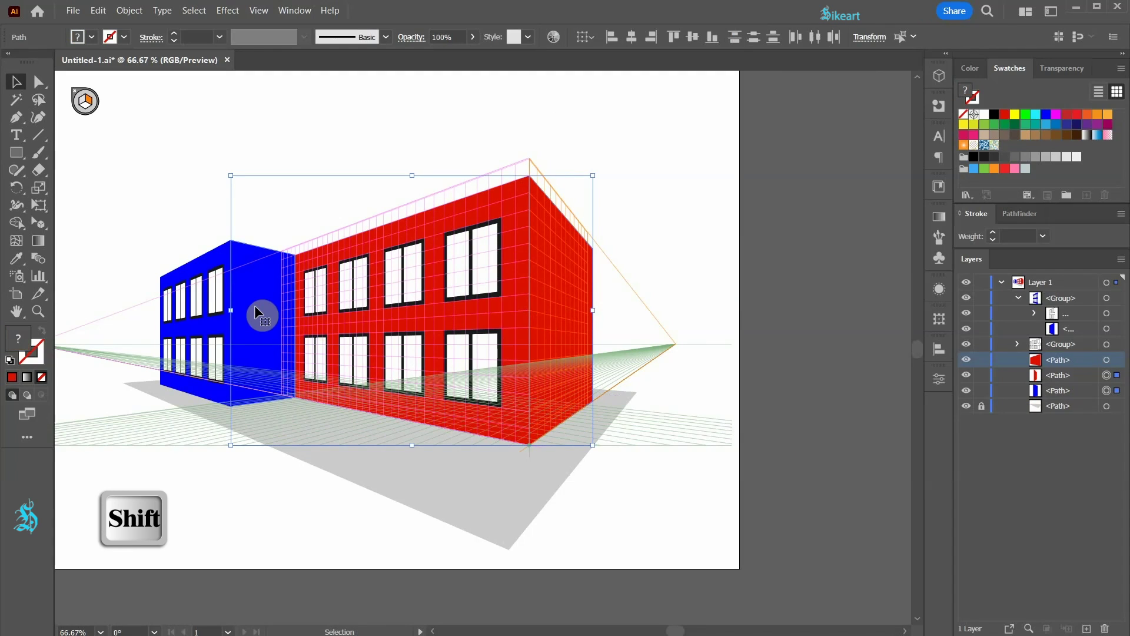
{"action": "left_click", "coordinate": [553, 37]}
{"action": "left_click_drag", "start_coordinate": [796, 299], "coordinate": [778, 300]}
{"action": "key", "text": "Return"}
- Recolor the bright blue and red windowed walls to lighter tones with unlinked harmony colors, and hide the perspective grid
{"action": "left_click", "coordinate": [691, 309]}
{"action": "left_click_drag", "start_coordinate": [112, 147], "coordinate": [702, 516]}
{"action": "left_click", "coordinate": [553, 37]}
{"action": "left_click", "coordinate": [765, 75]}
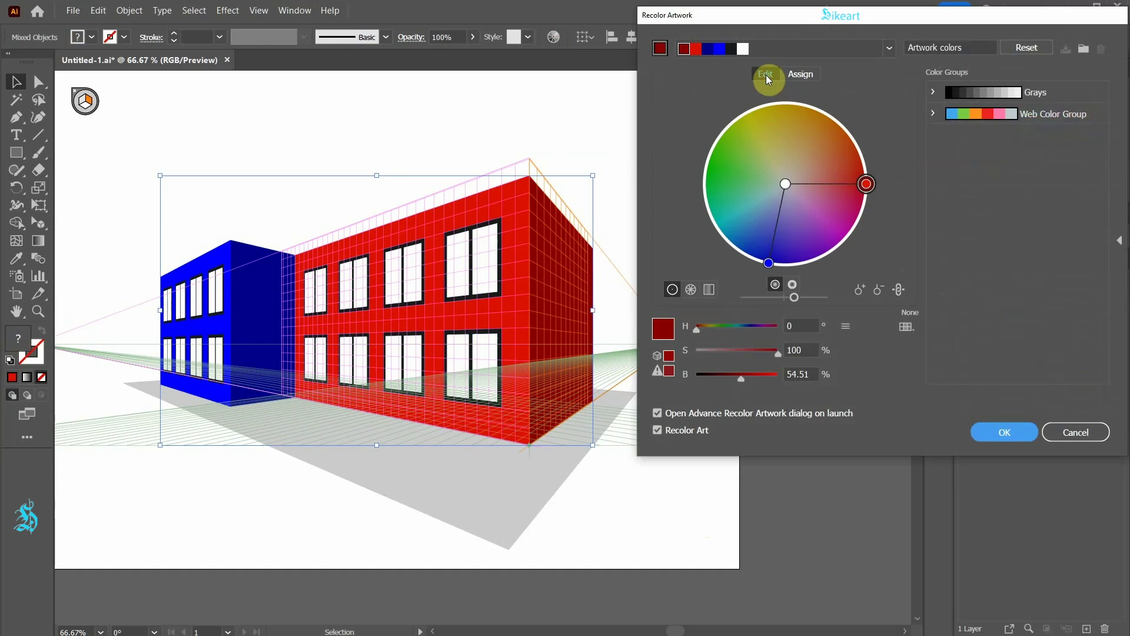
{"action": "left_click", "coordinate": [767, 261]}
{"action": "mouse_move", "coordinate": [767, 260]}
{"action": "left_mouse_down"}
{"action": "mouse_move", "coordinate": [789, 108]}
{"action": "mouse_move", "coordinate": [878, 222]}
{"action": "mouse_move", "coordinate": [748, 255]}
{"action": "left_mouse_up"}
{"action": "left_click", "coordinate": [775, 284]}
{"action": "left_click_drag", "start_coordinate": [864, 206], "coordinate": [839, 203]}
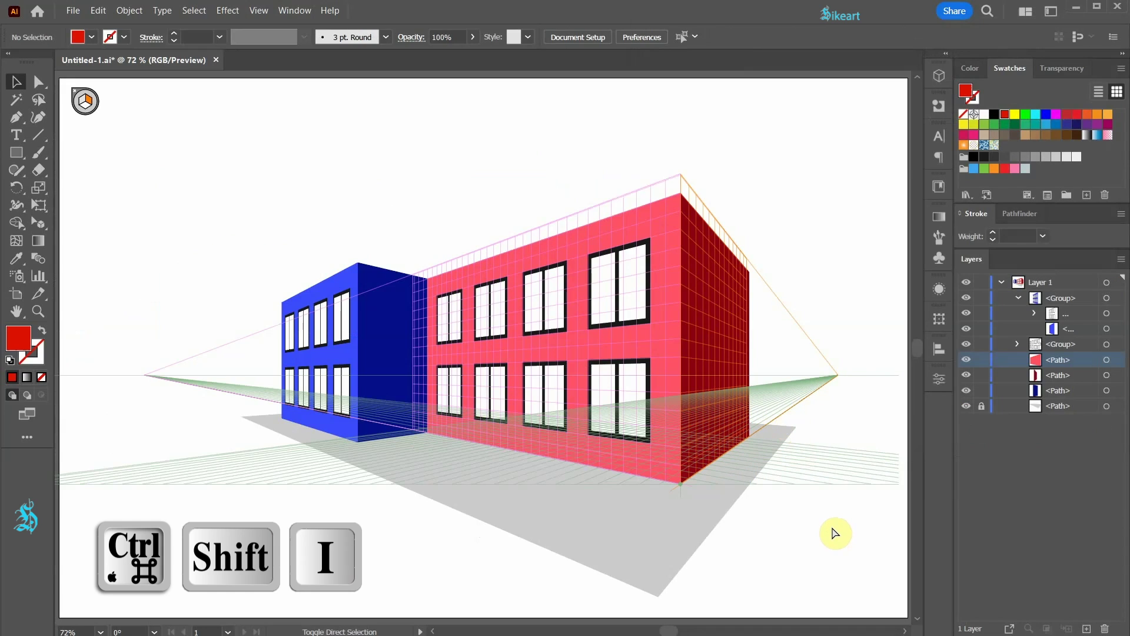
{"action": "key", "text": "ctrl+shift+i"}
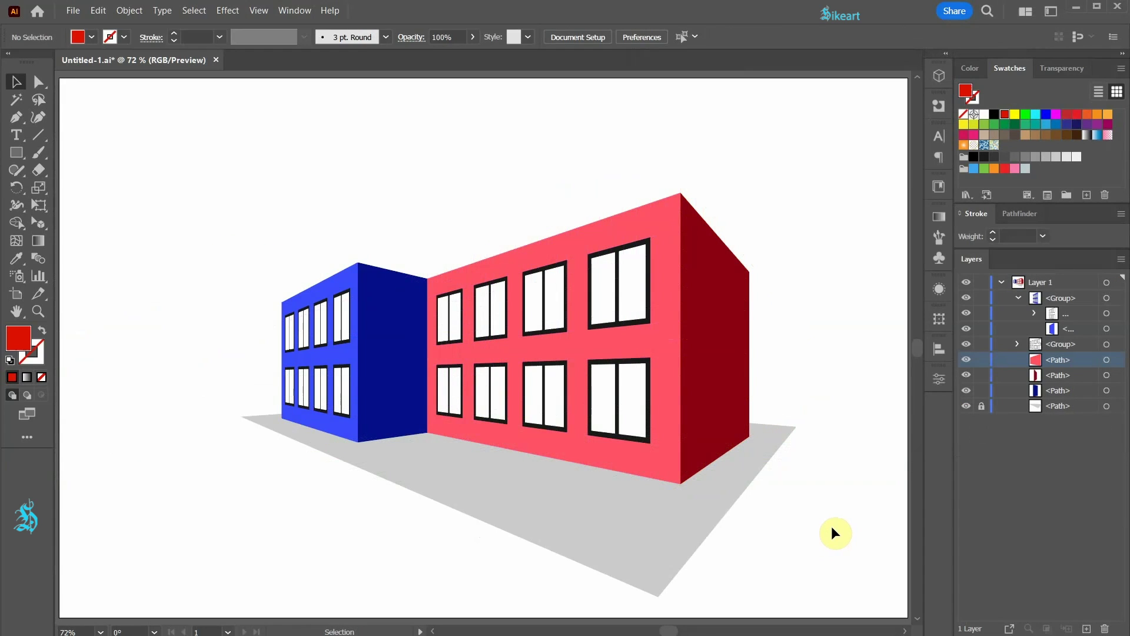